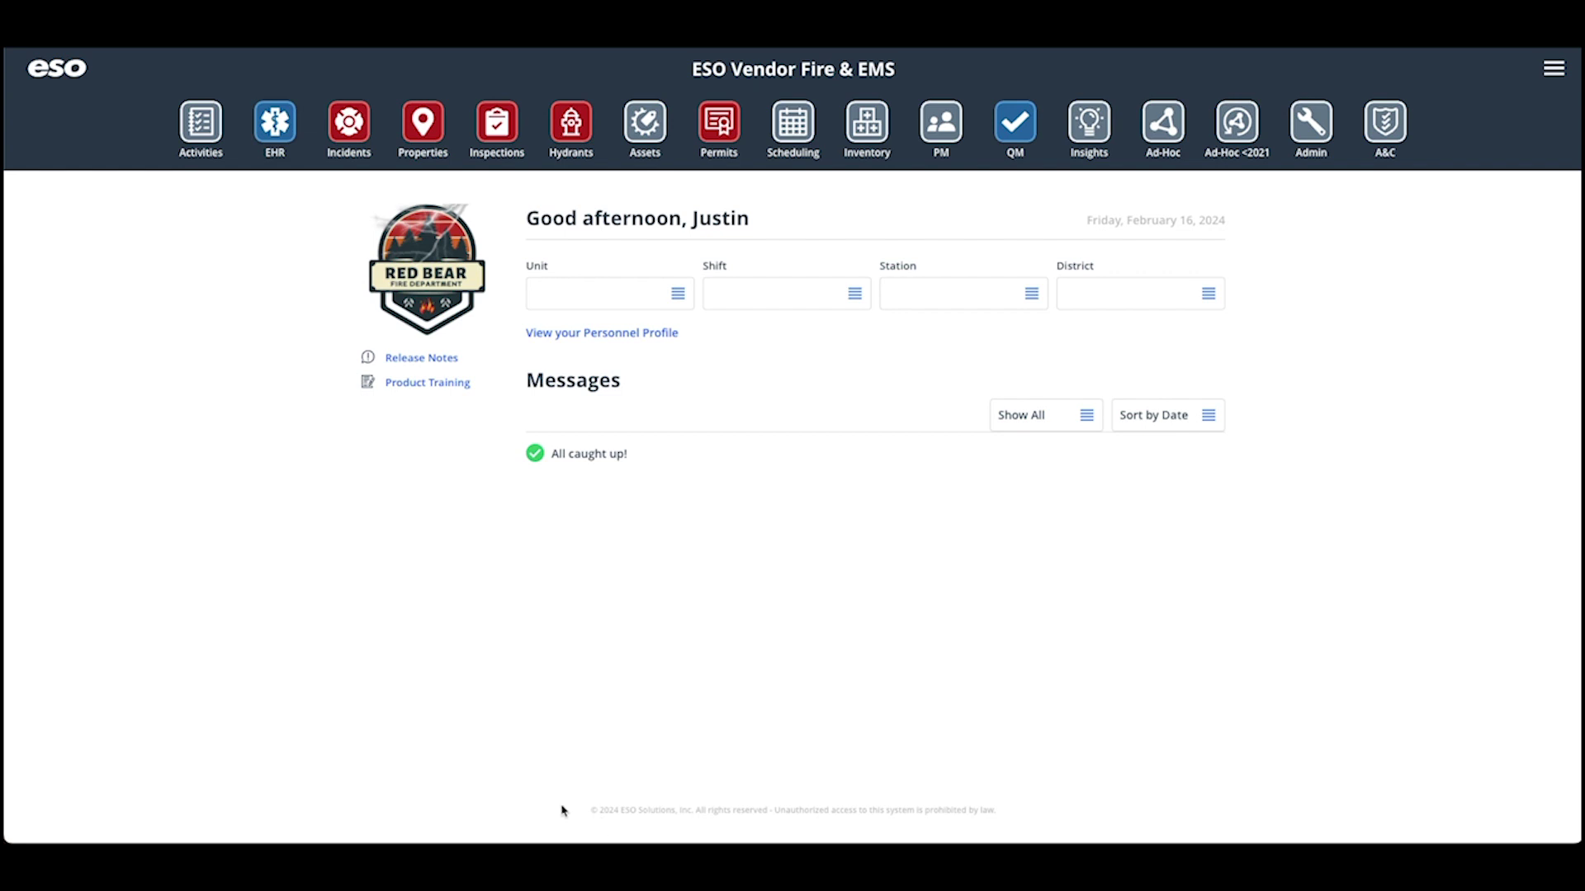
# Open the Fire Incidents records and add a new incident report.
pyautogui.click(353, 134)
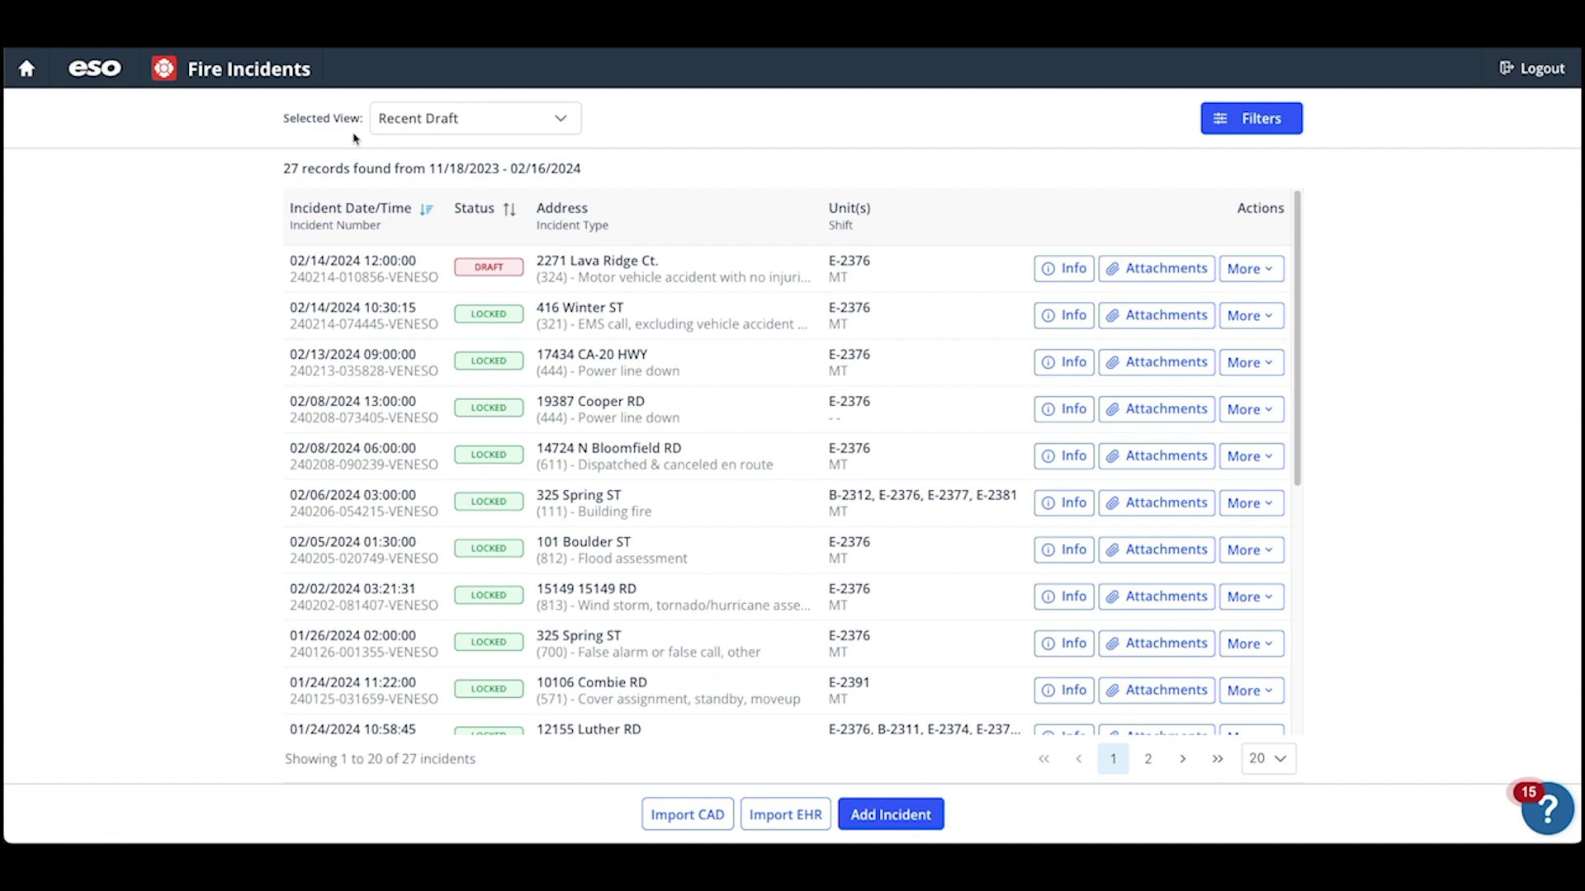
pyautogui.click(894, 815)
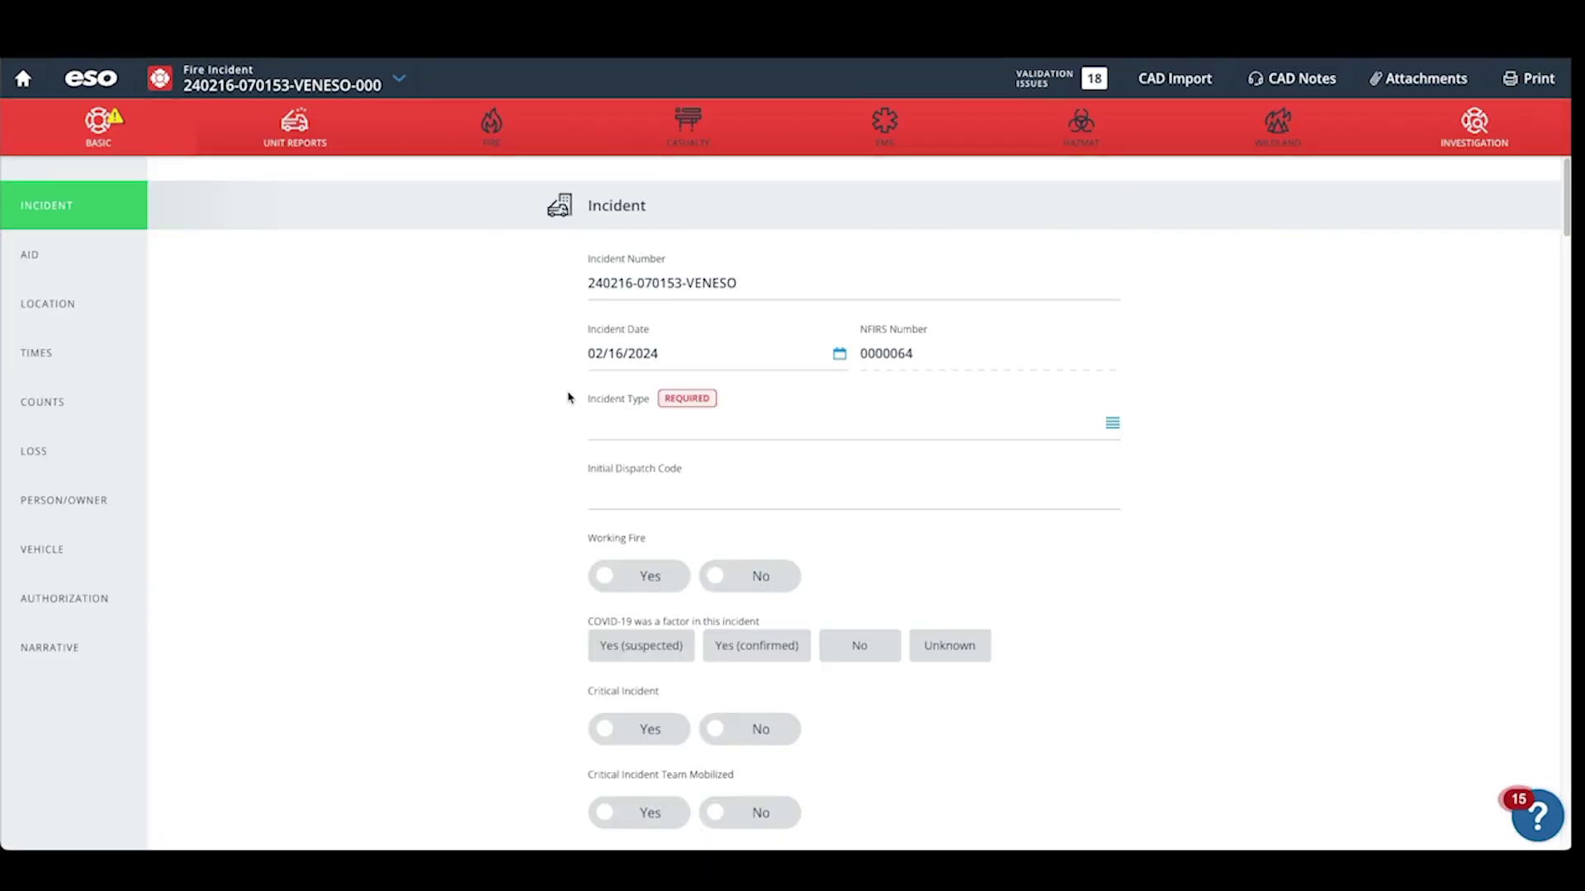
# Set Incident Type 324 and mark Working Fire, COVID, Critical Incident and Team Mobilized as No.
pyautogui.click(695, 433)
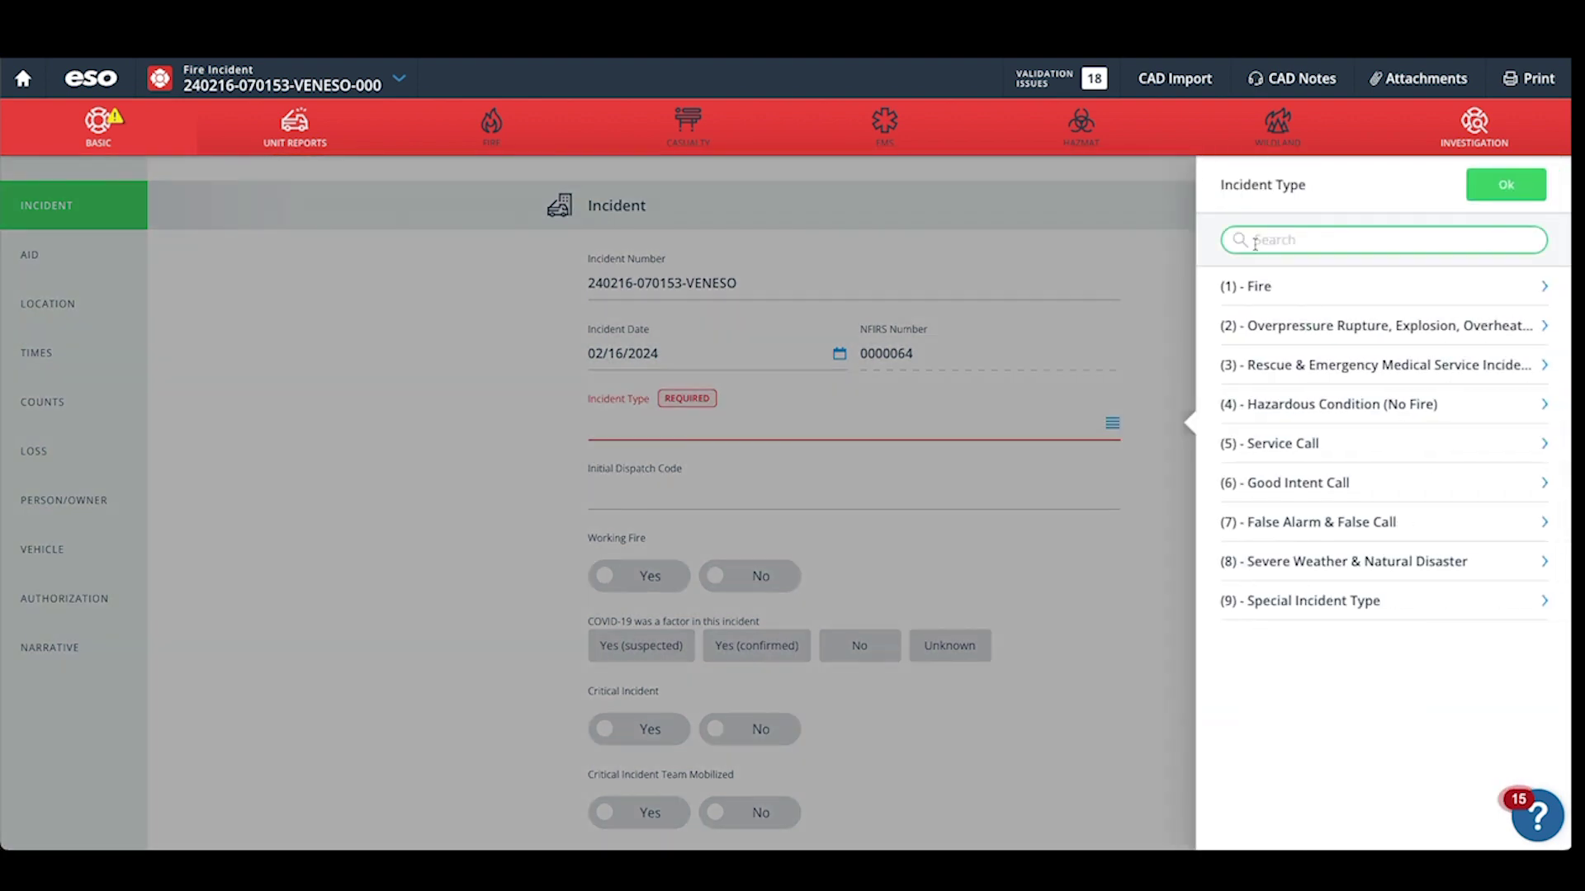
pyautogui.write('324')
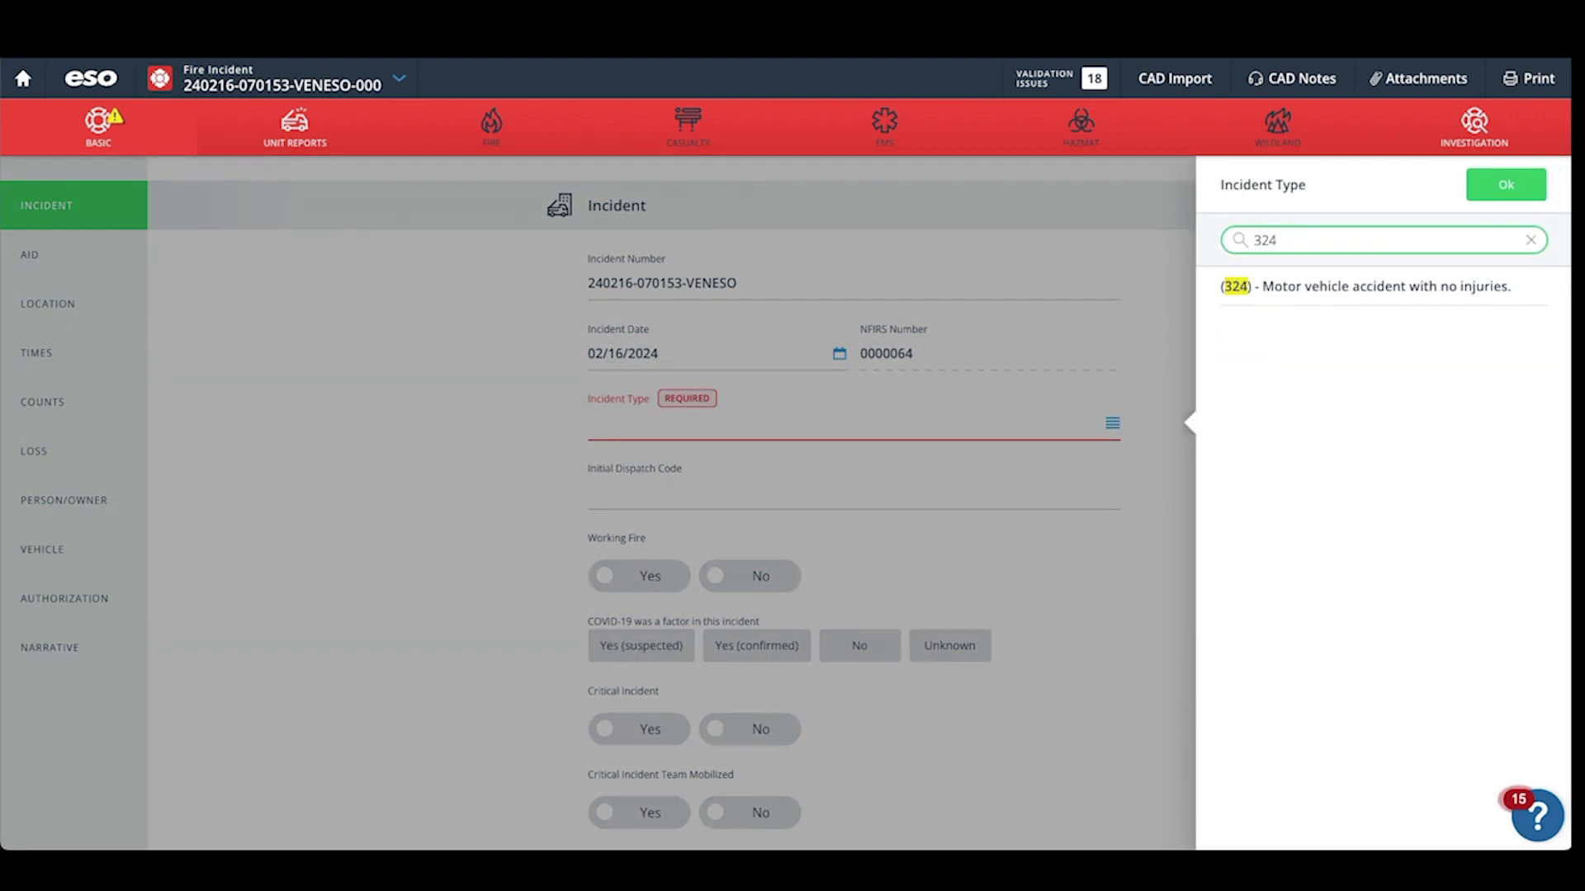
pyautogui.click(1288, 294)
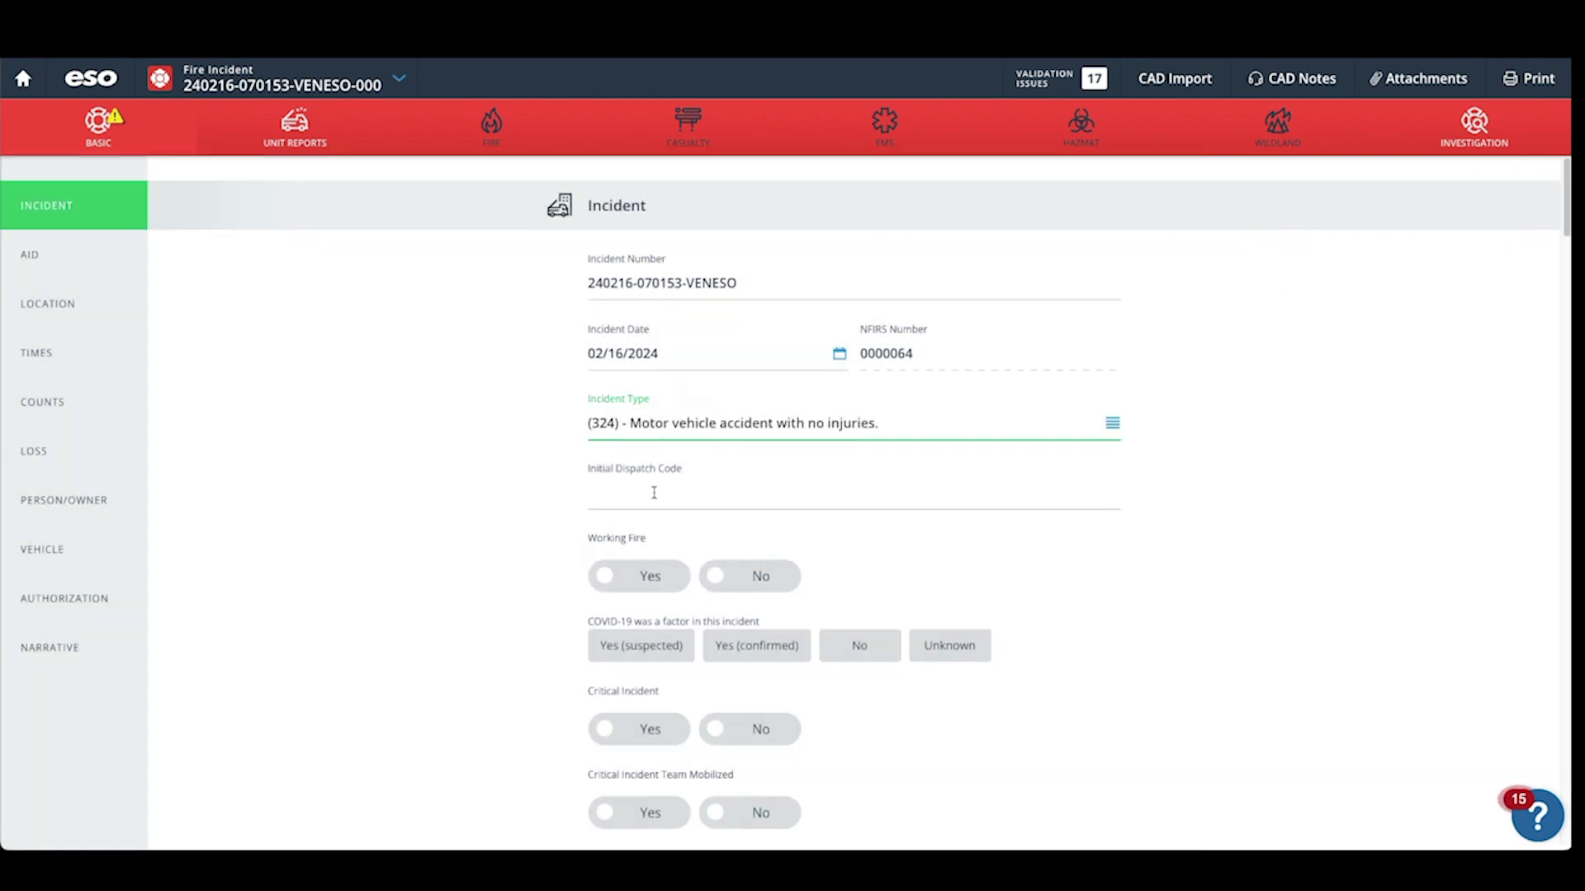
pyautogui.scroll(-2, 664, 496)
pyautogui.click(727, 407)
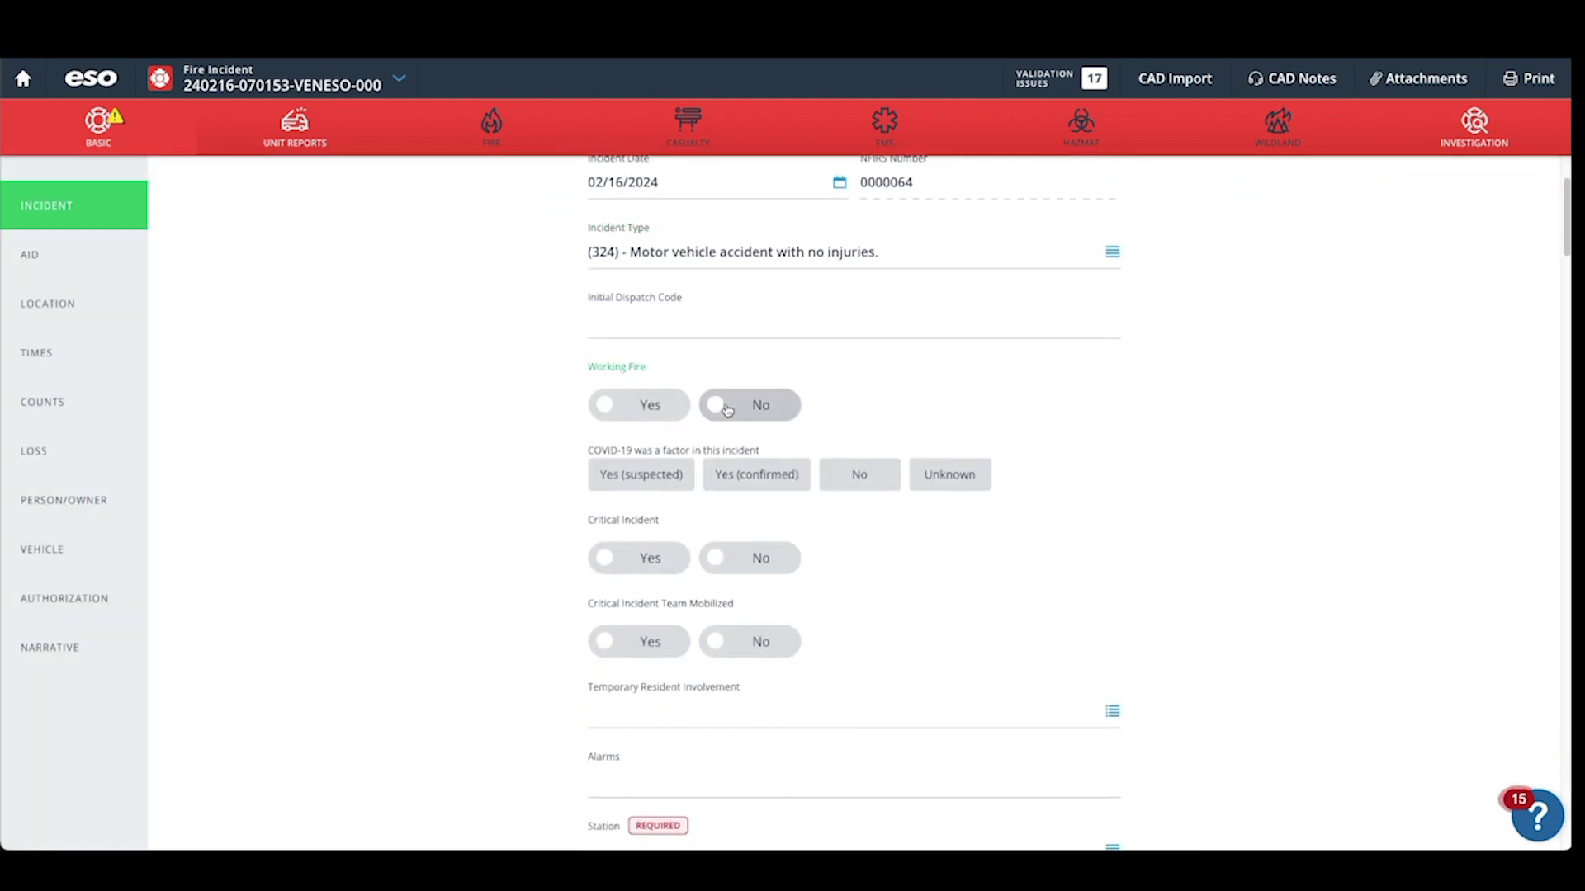
pyautogui.click(859, 474)
pyautogui.scroll(-2, 855, 474)
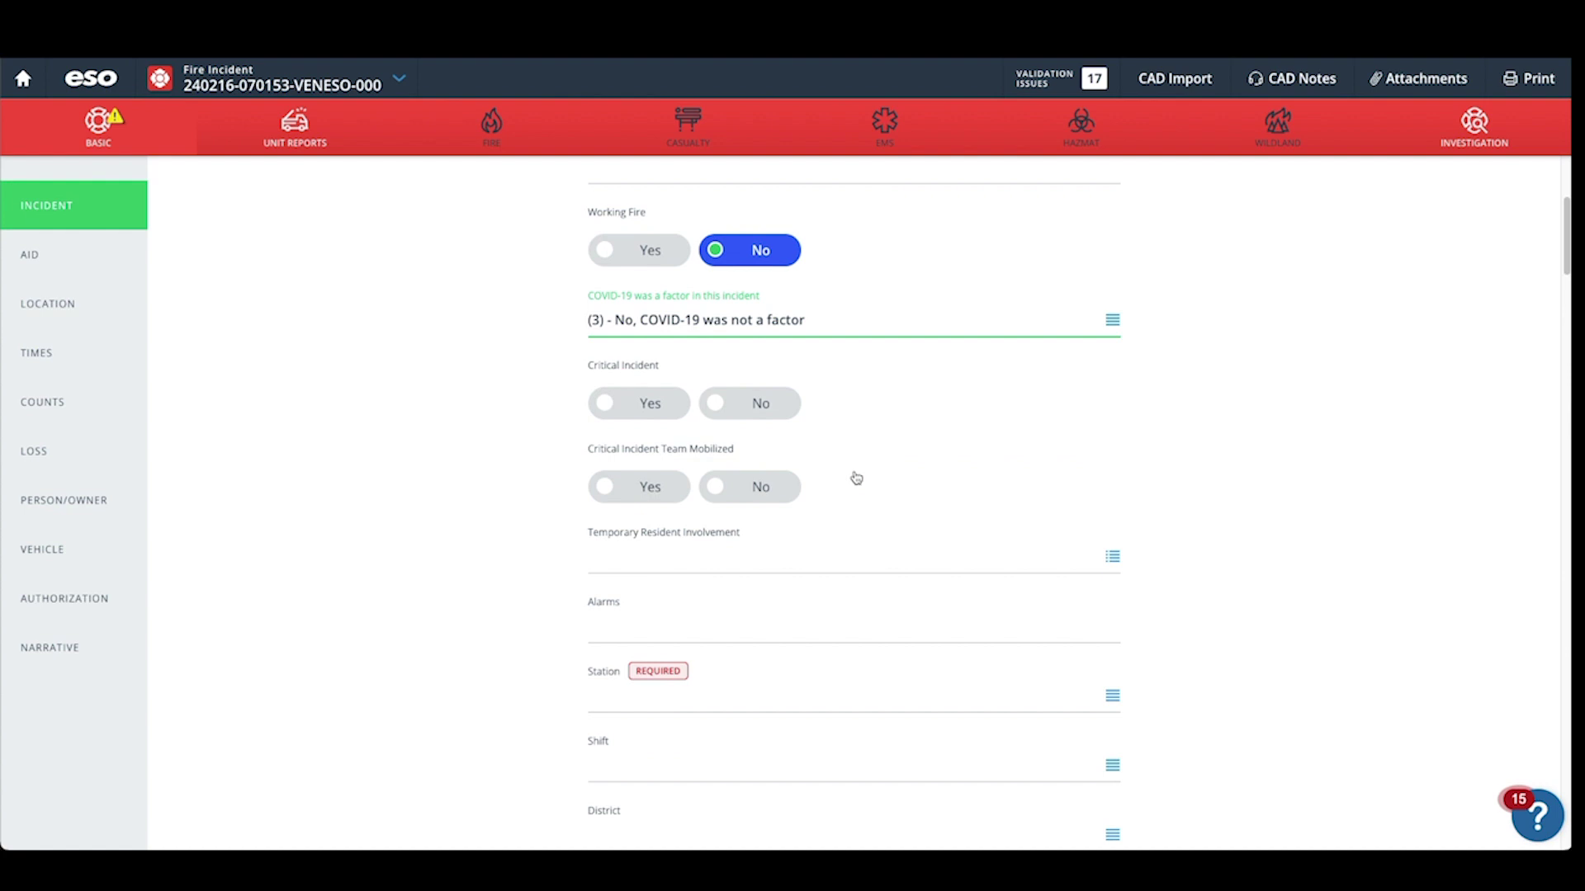
pyautogui.click(726, 413)
pyautogui.click(725, 489)
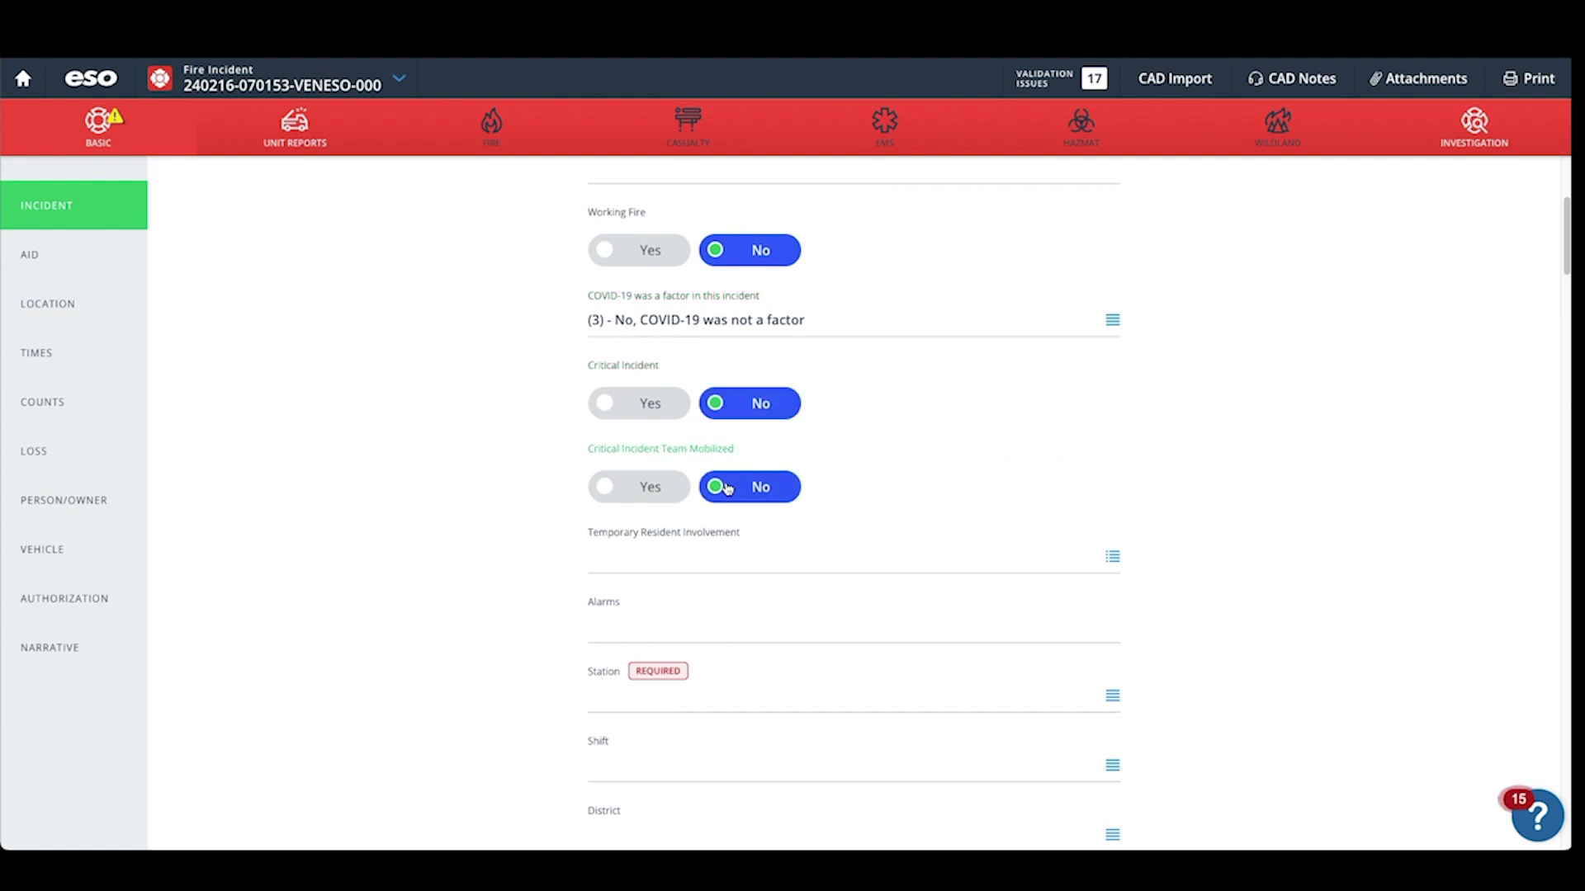
# Set Temporary Resident involvement to None and assign the station to Company 78.
pyautogui.click(741, 566)
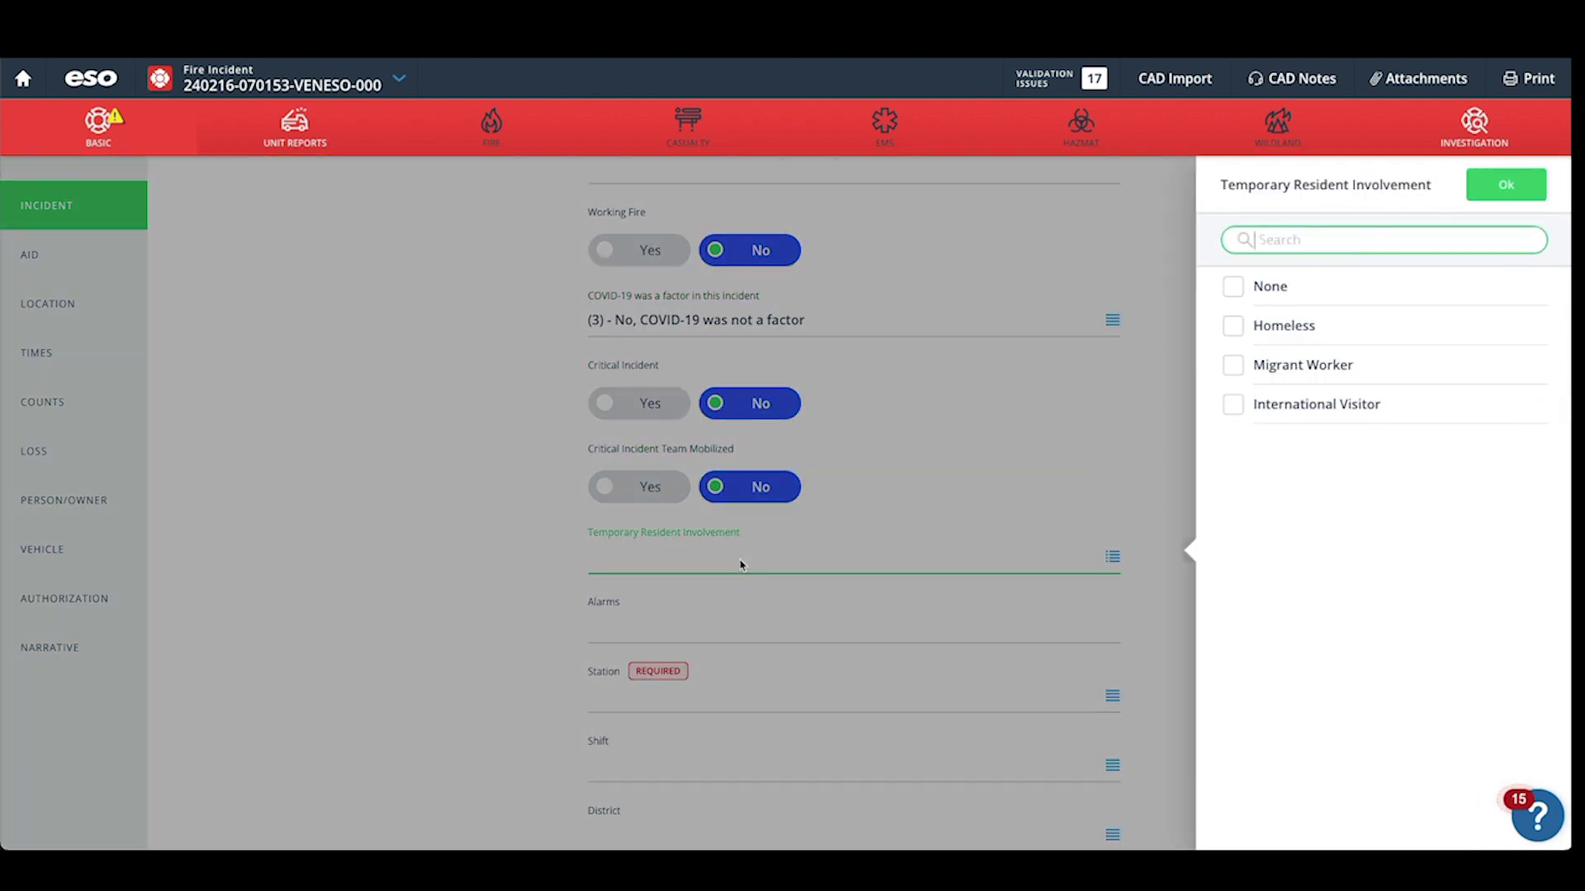
pyautogui.click(1235, 289)
pyautogui.click(1506, 183)
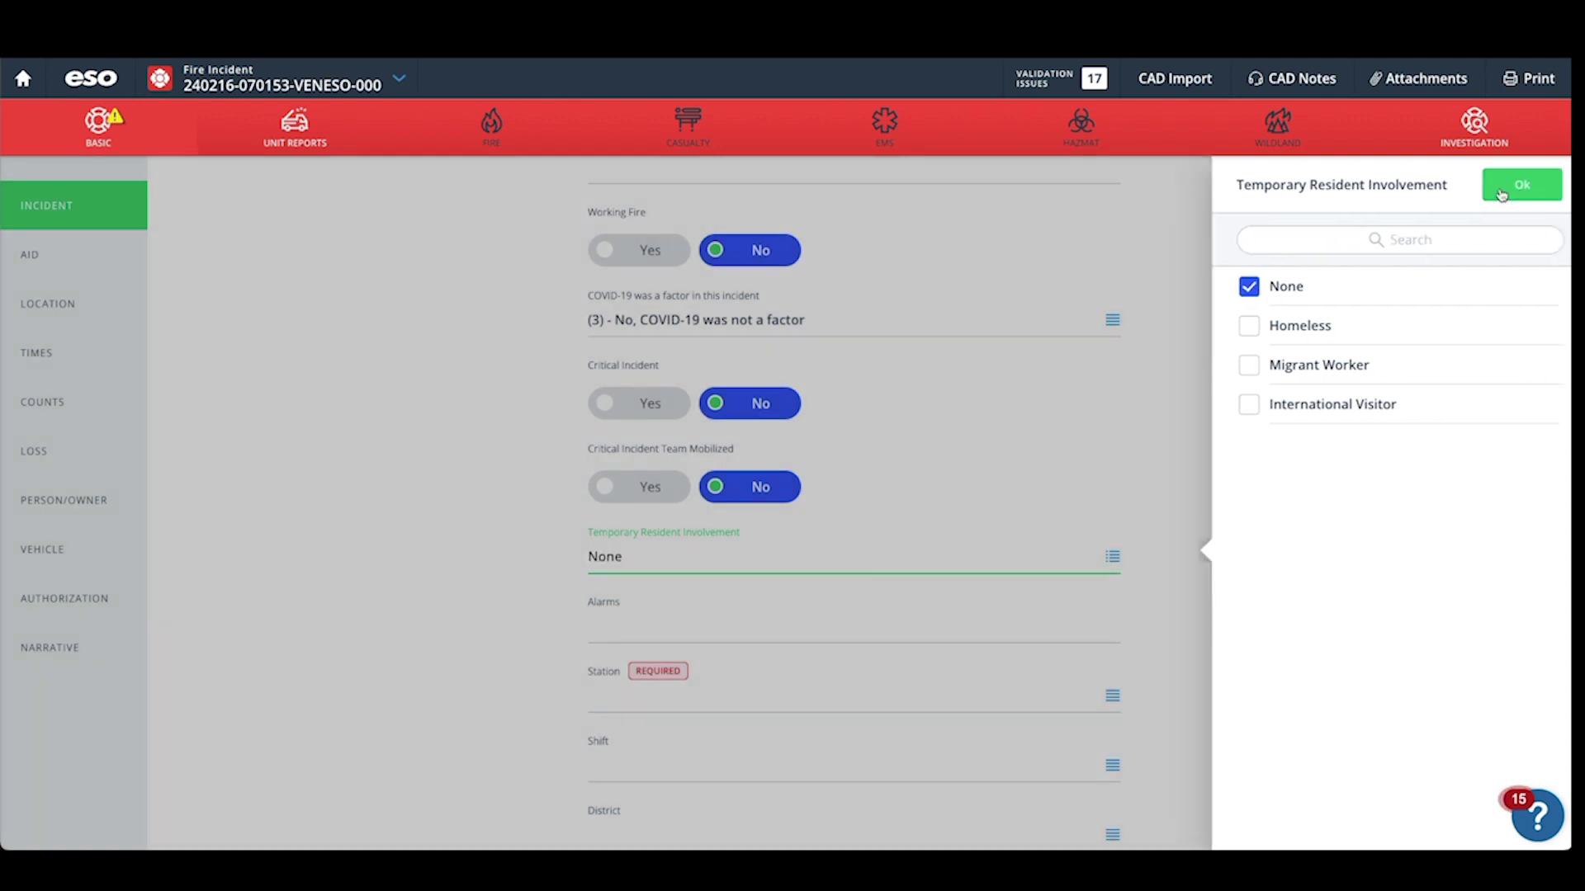
pyautogui.scroll(-3, 531, 462)
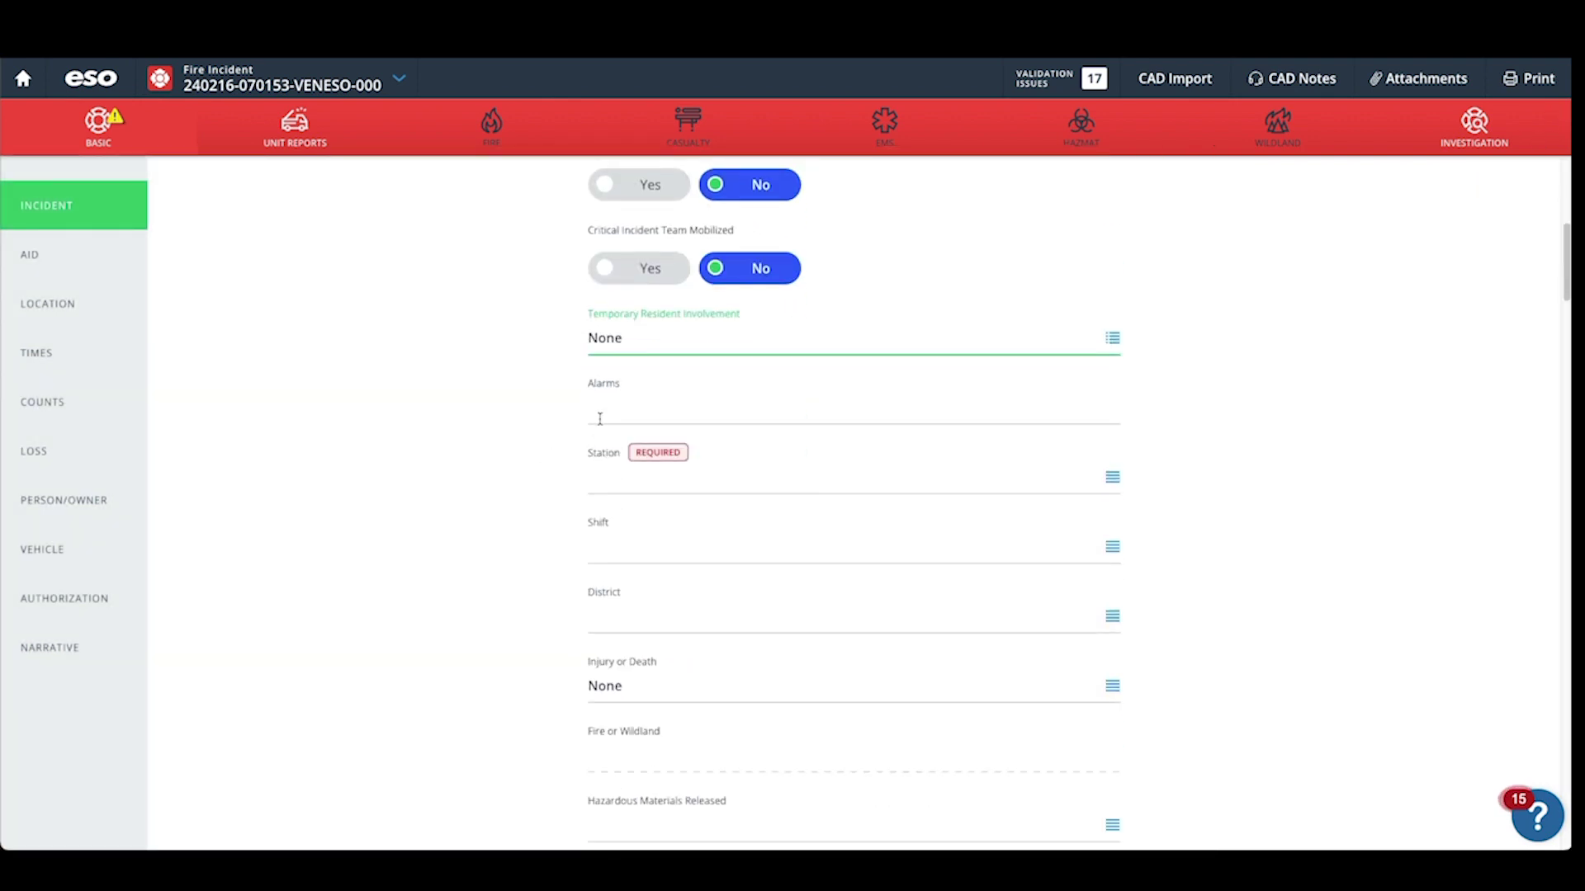
pyautogui.click(1110, 477)
pyautogui.click(1260, 444)
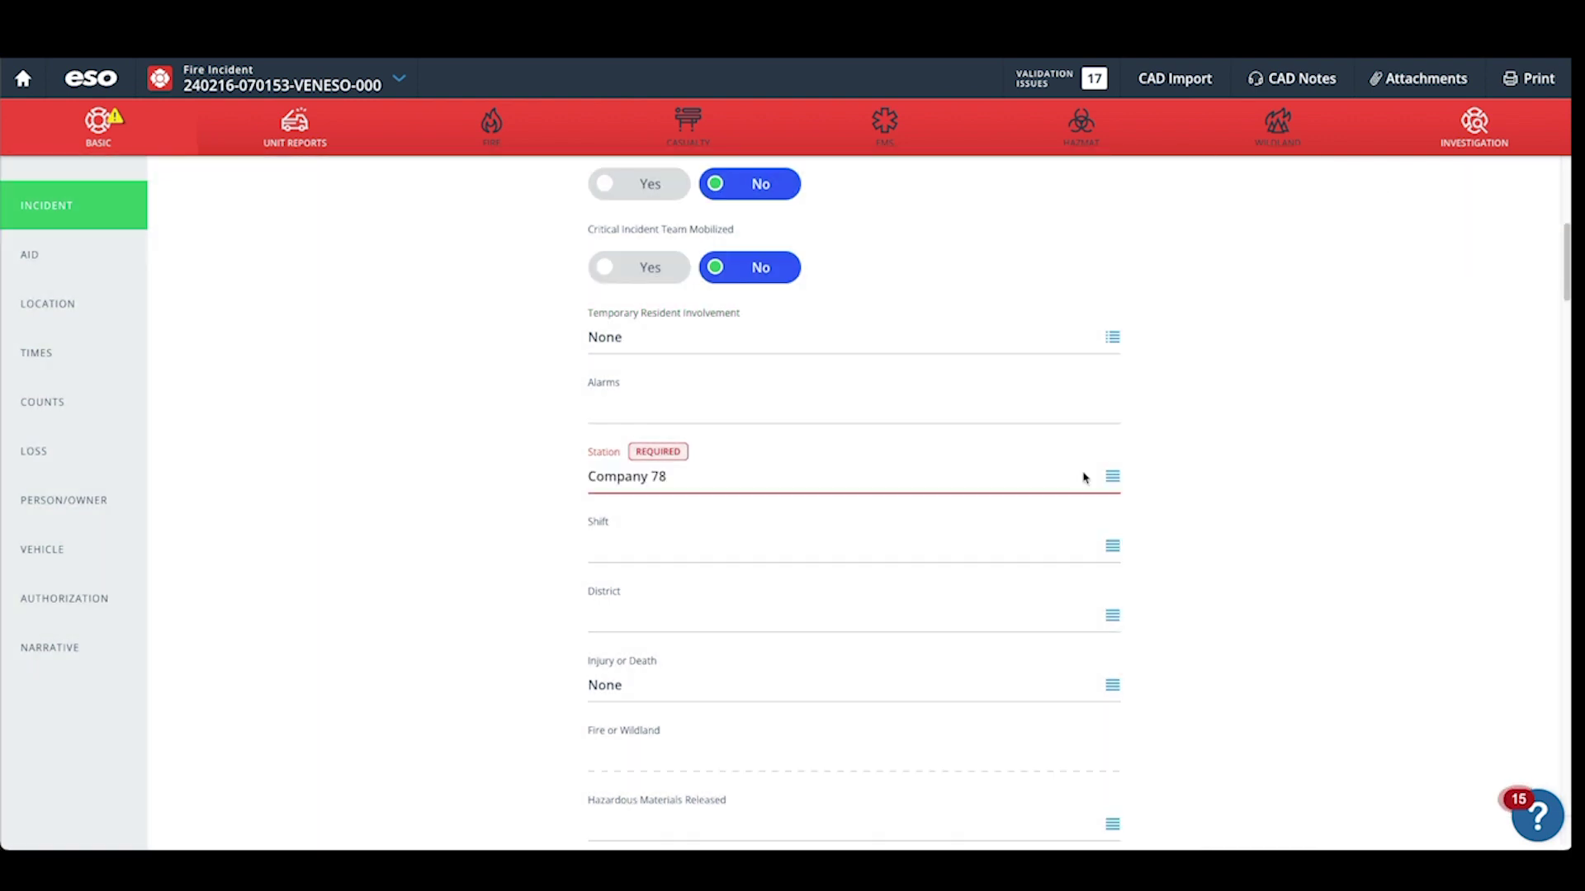
# Record Action Taken 1 as code 32, Provide basic life support (BLS).
pyautogui.scroll(-1, 566, 525)
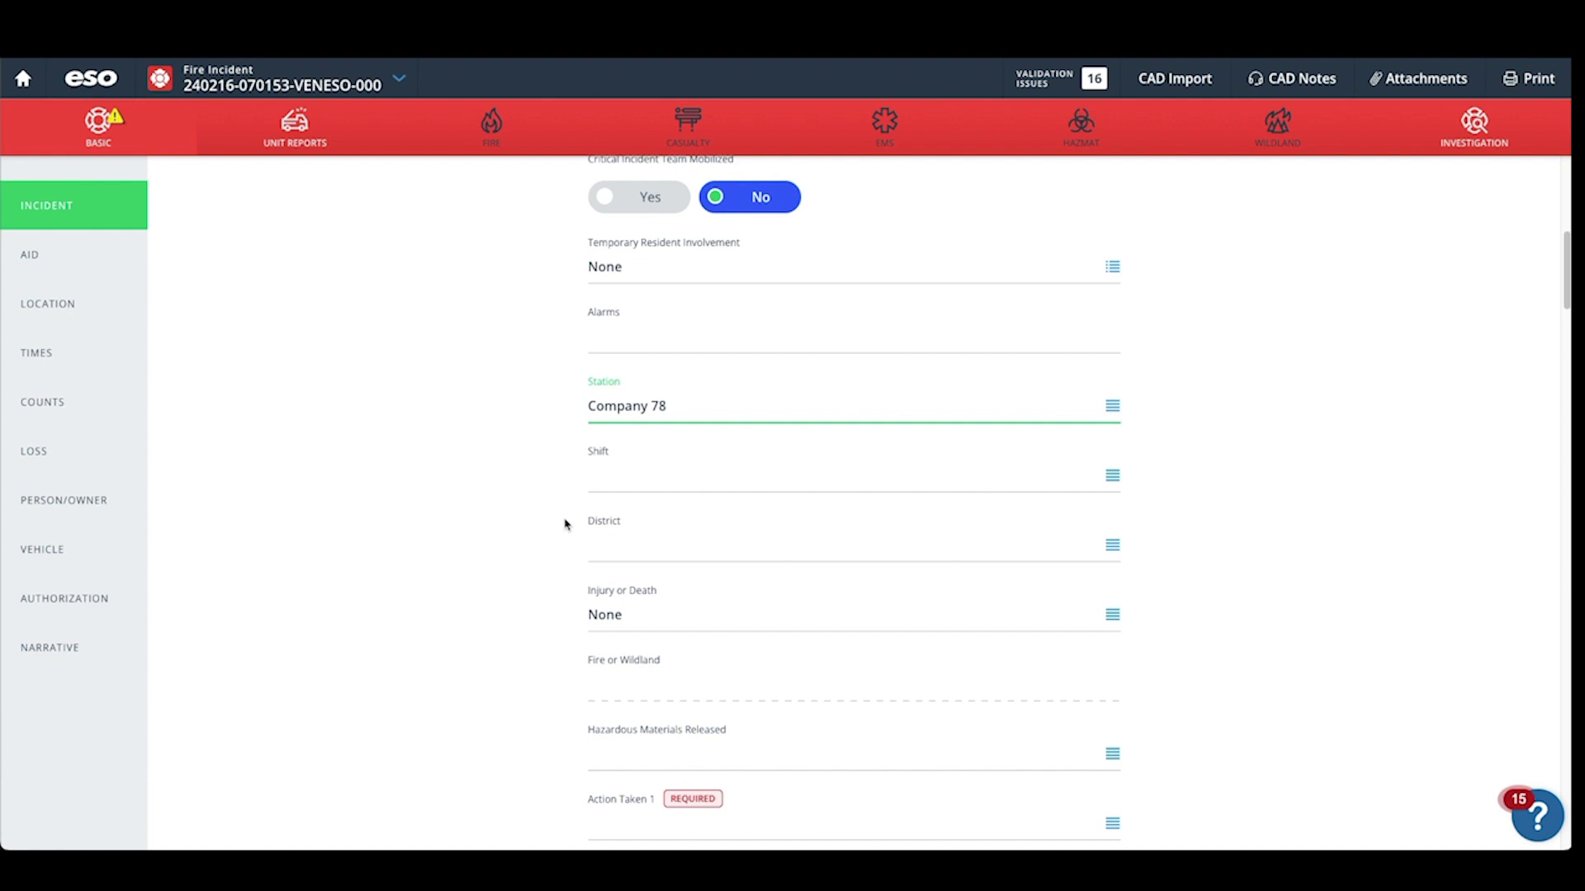
pyautogui.scroll(-1, 566, 524)
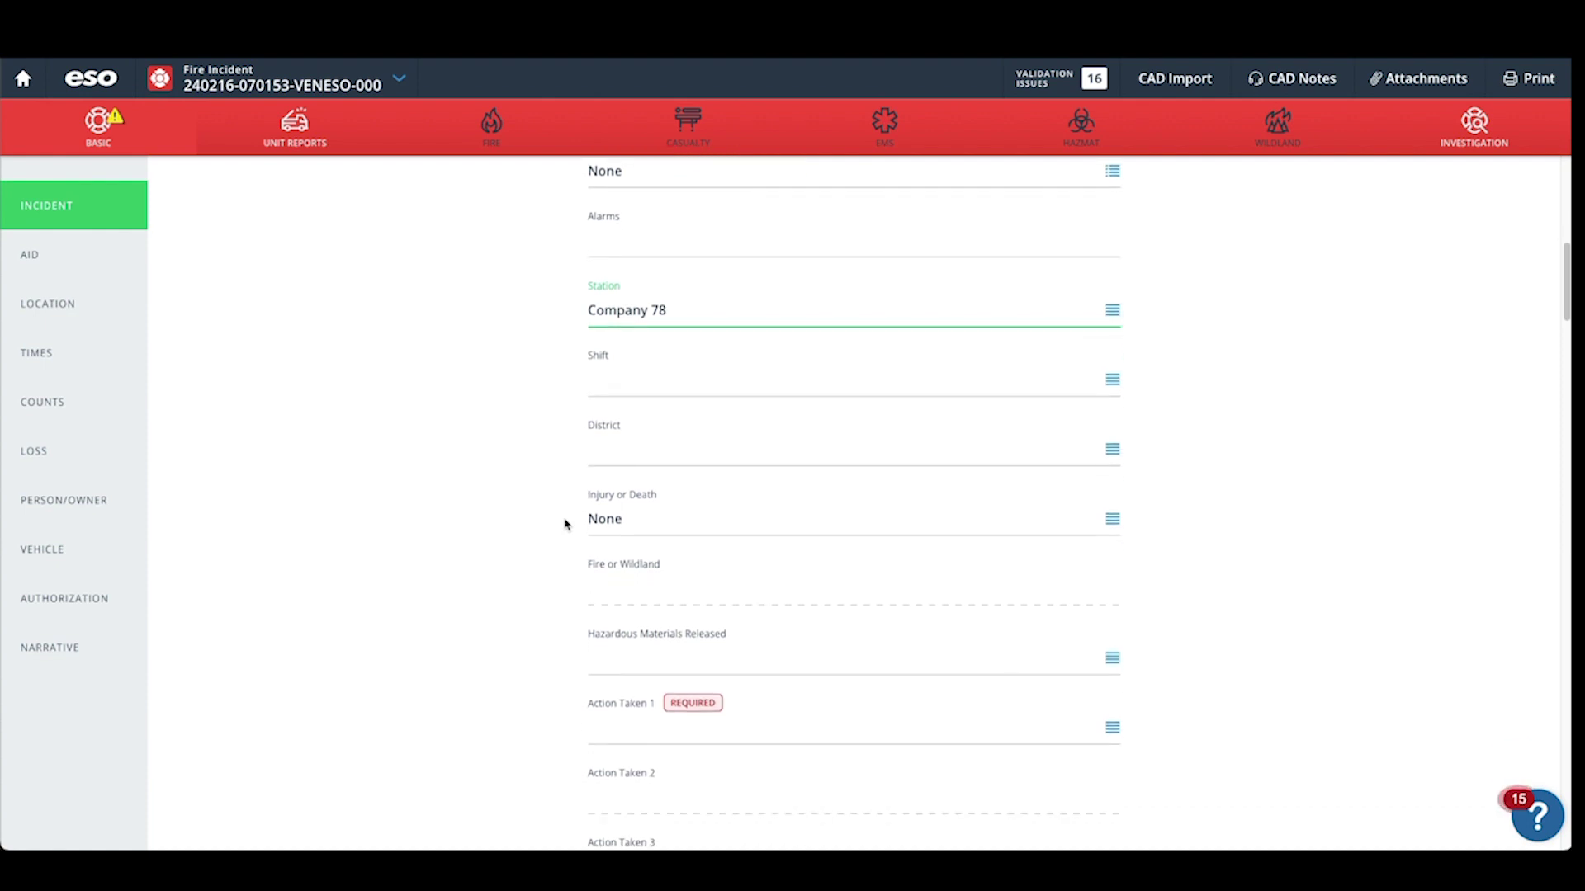
pyautogui.scroll(-3, 567, 524)
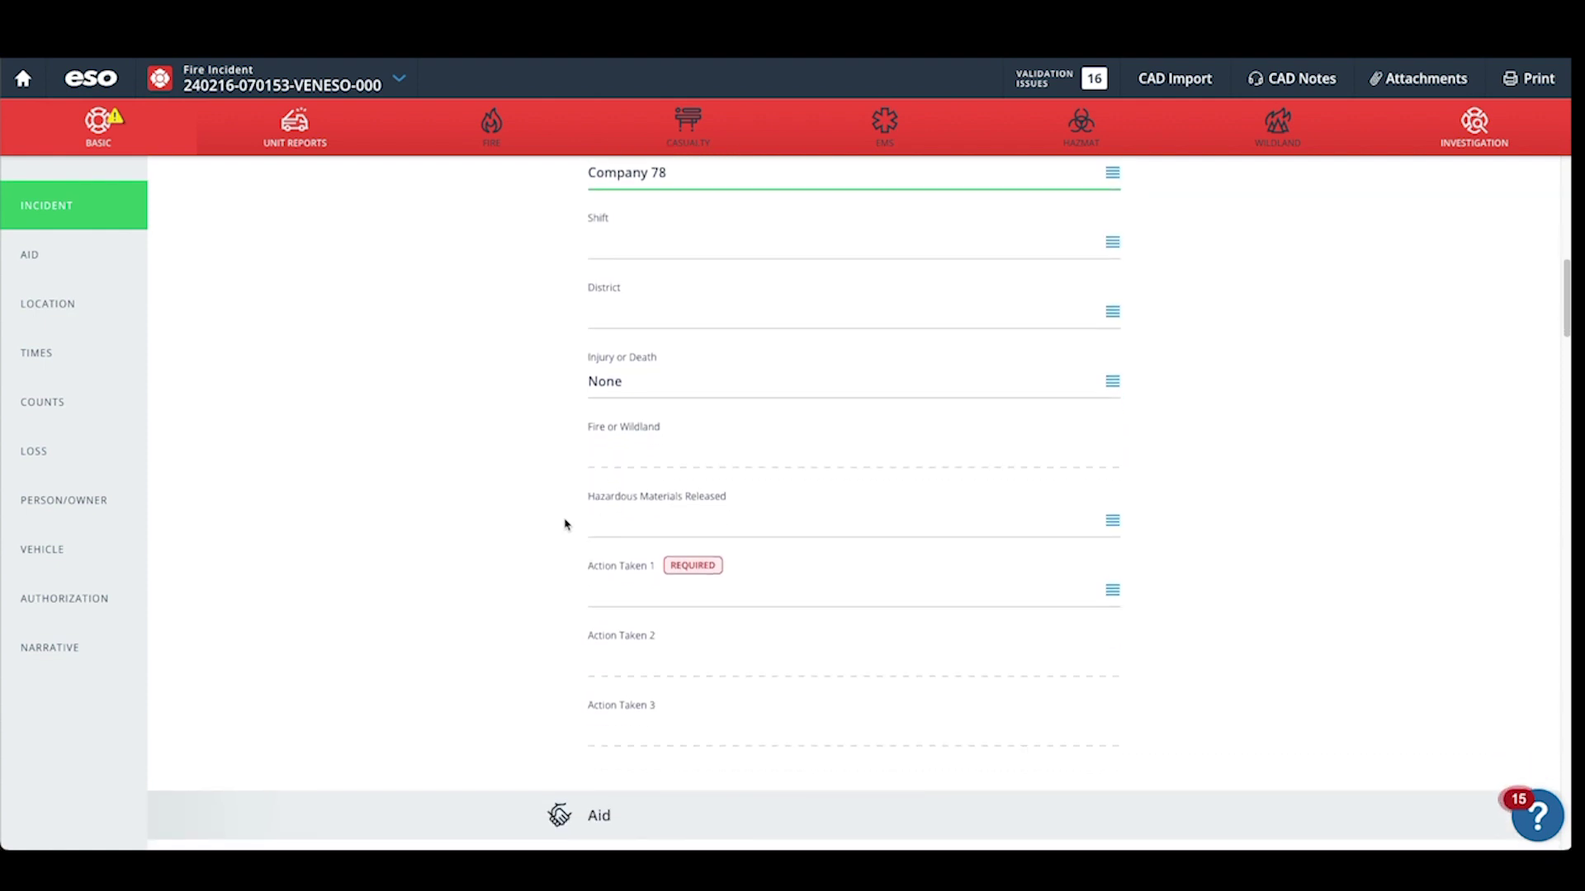
pyautogui.click(640, 505)
pyautogui.write('32')
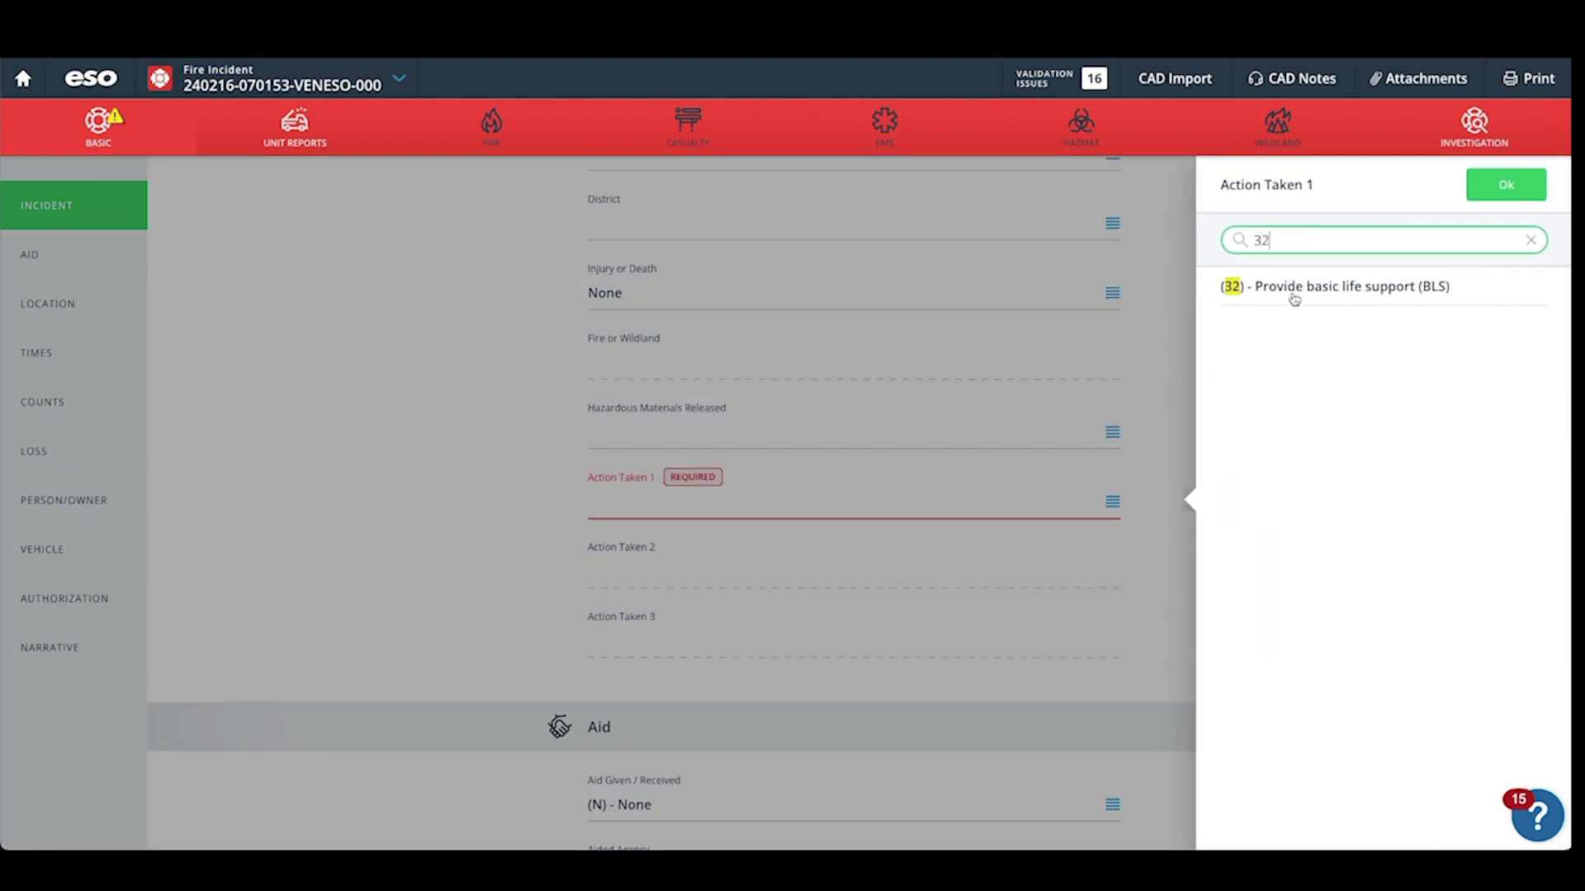
pyautogui.click(1293, 290)
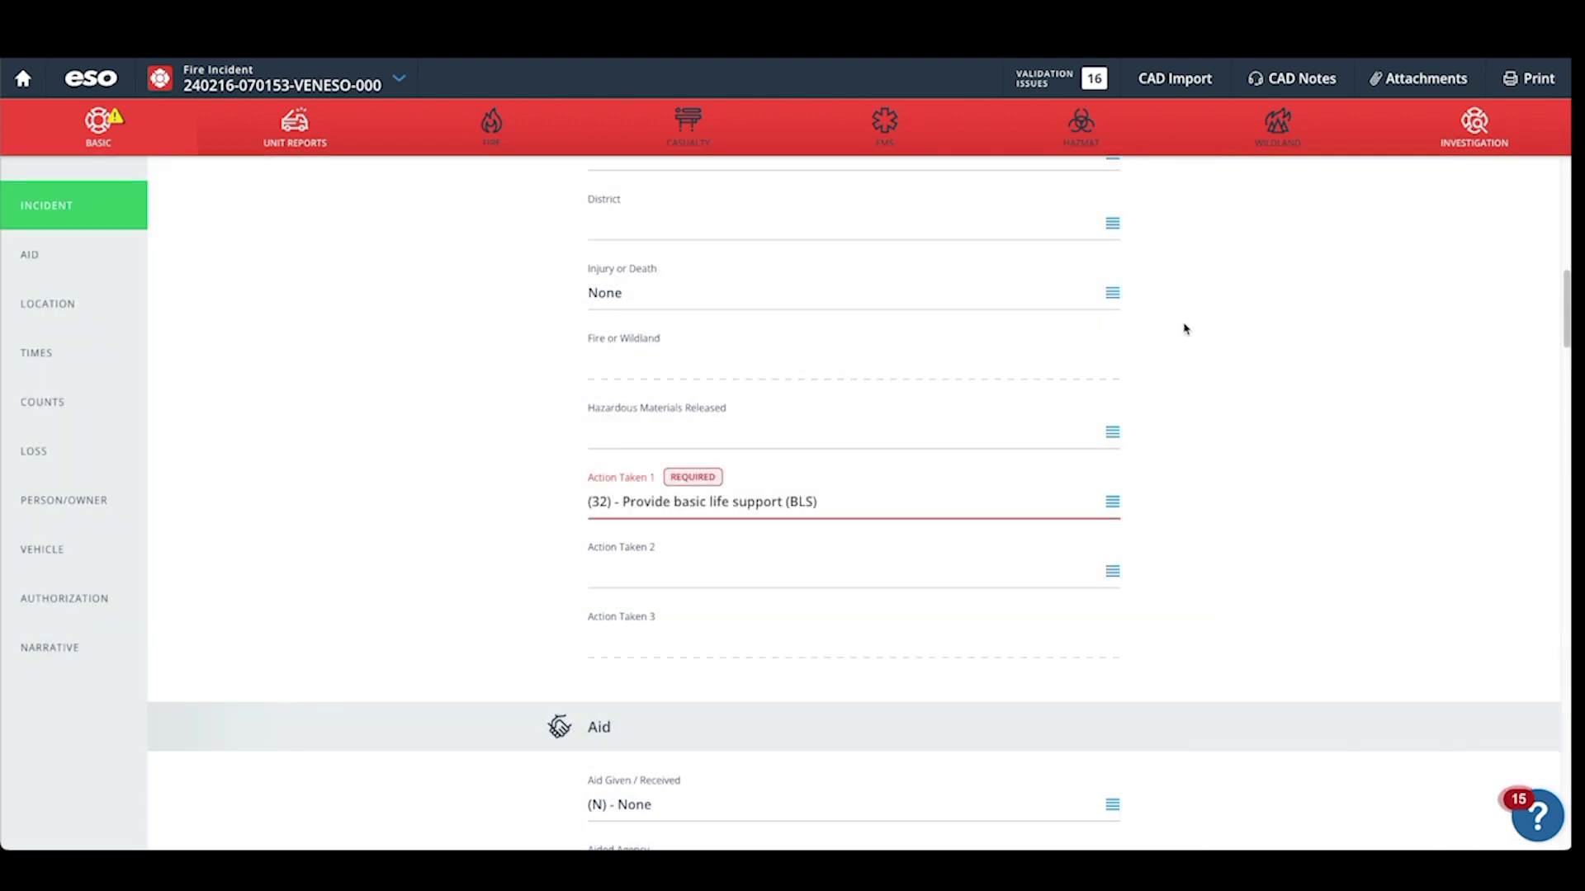
pyautogui.scroll(-5, 575, 441)
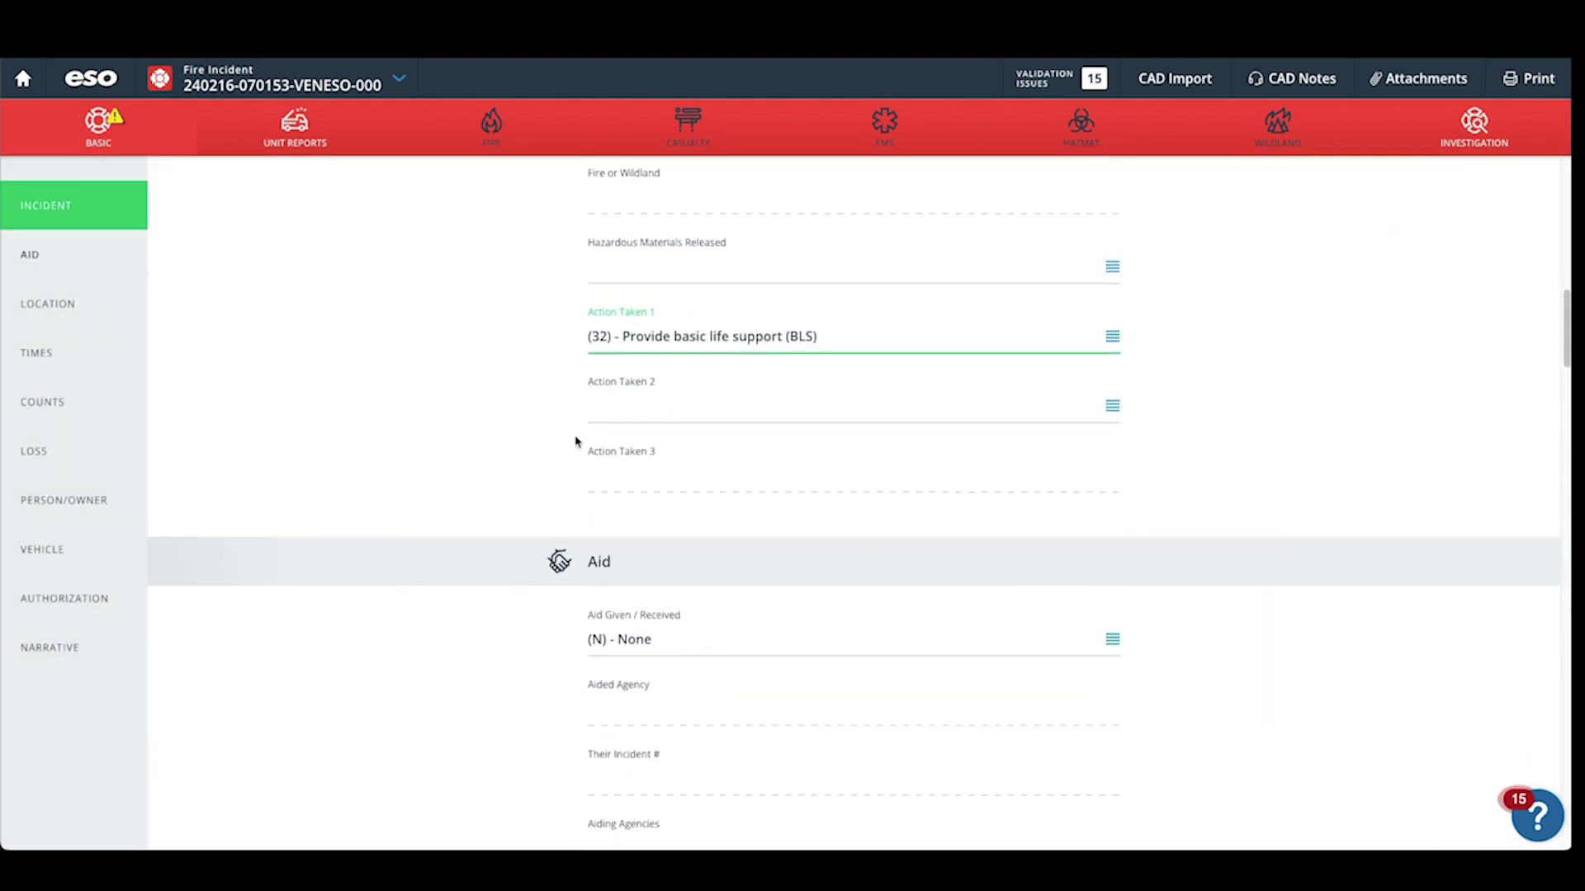
pyautogui.scroll(-1, 575, 441)
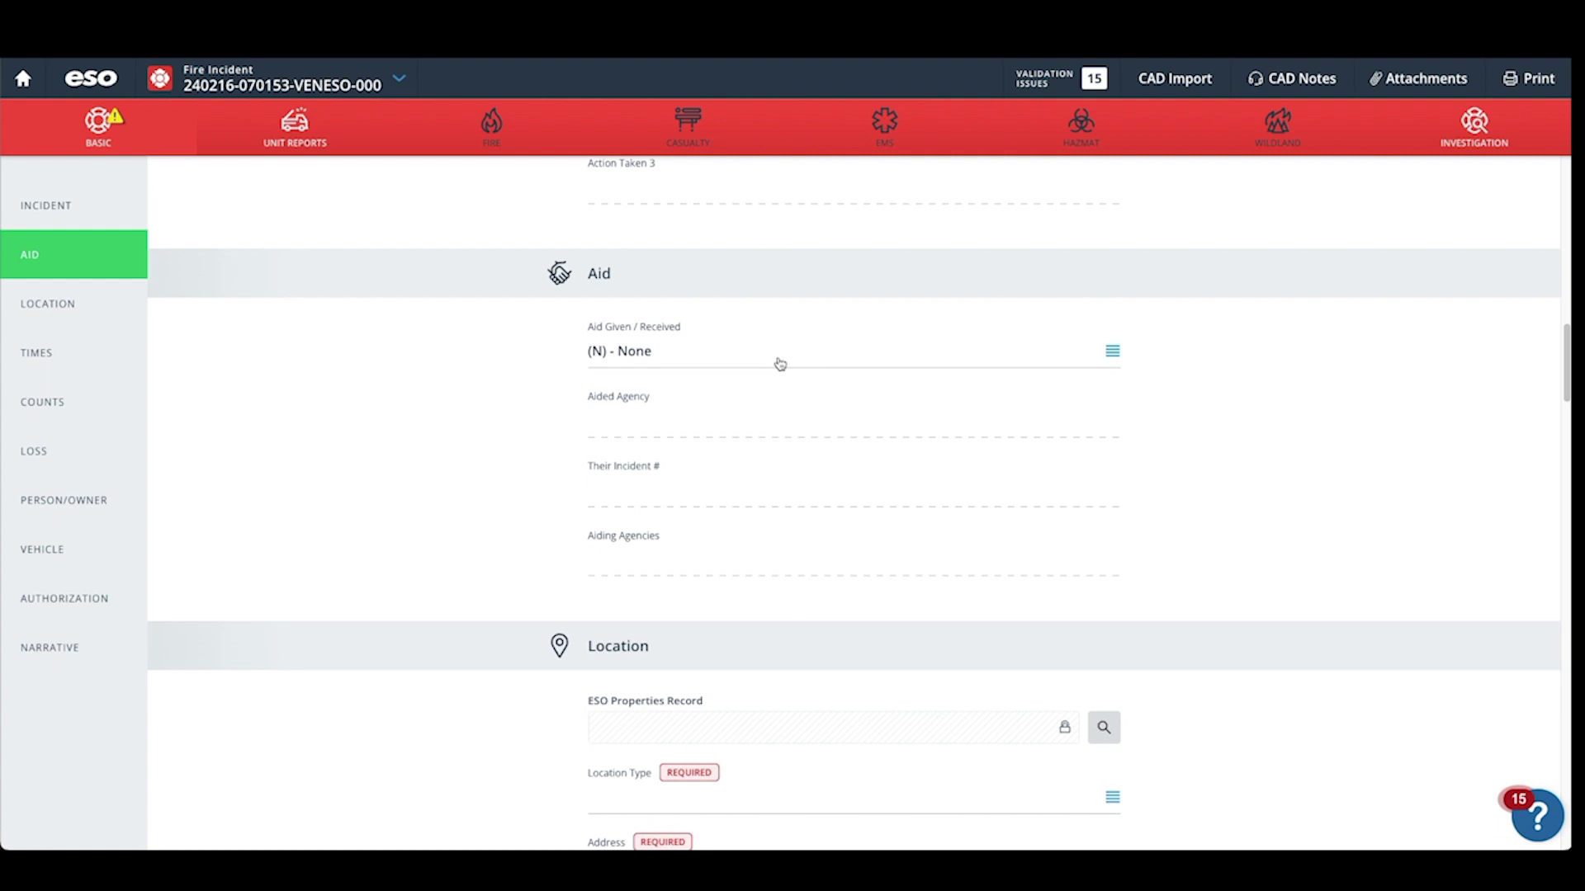
# Set Location Type to (1) Street address and confirm the incident address.
pyautogui.scroll(-6, 654, 467)
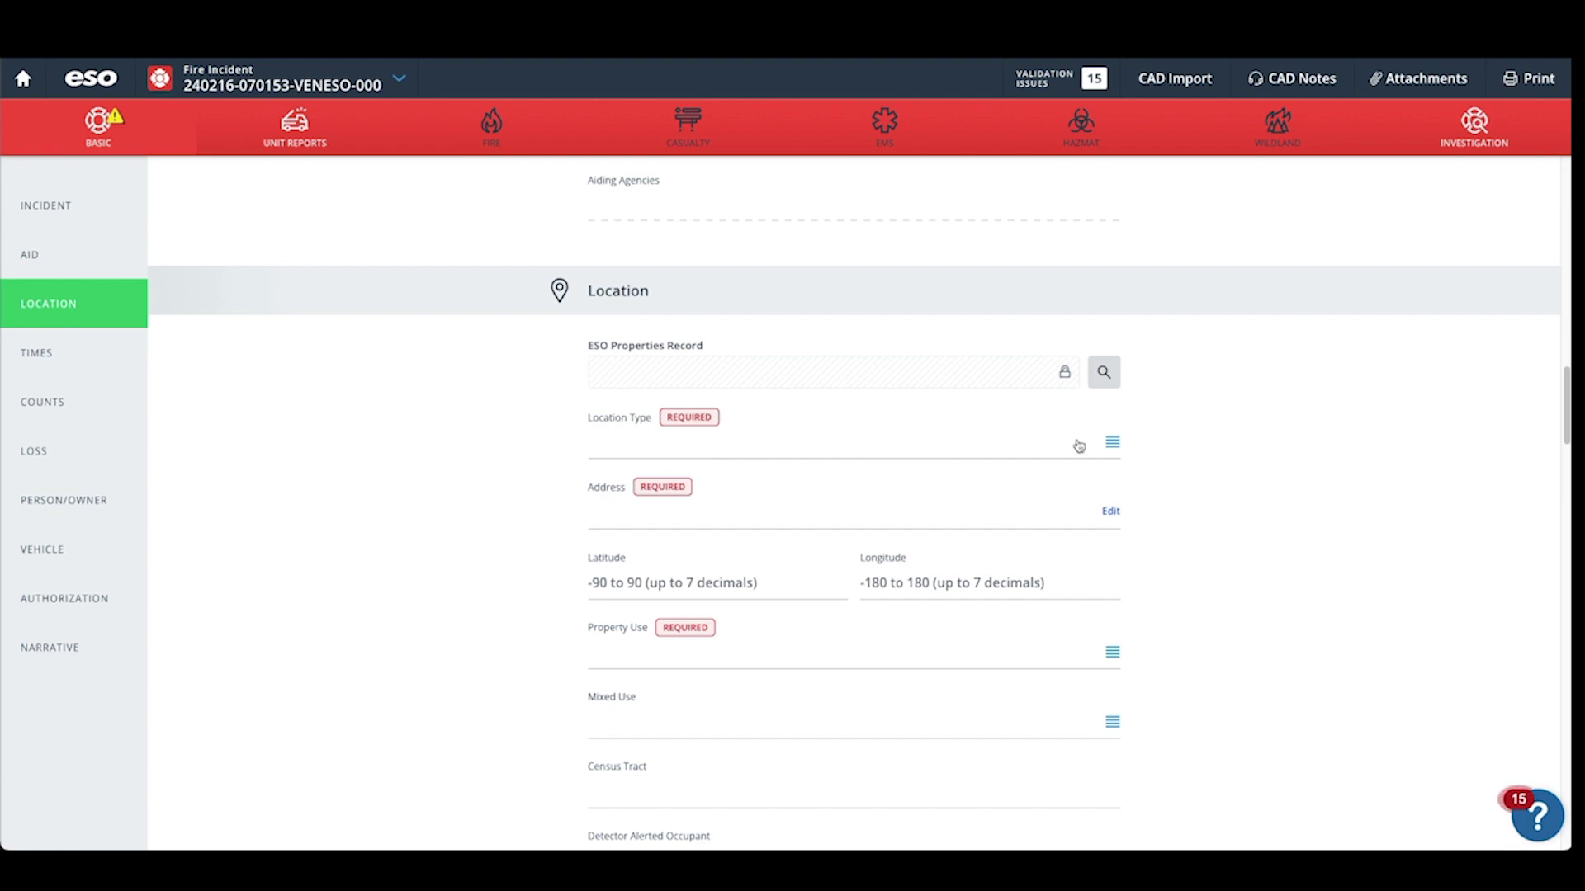
pyautogui.click(1112, 443)
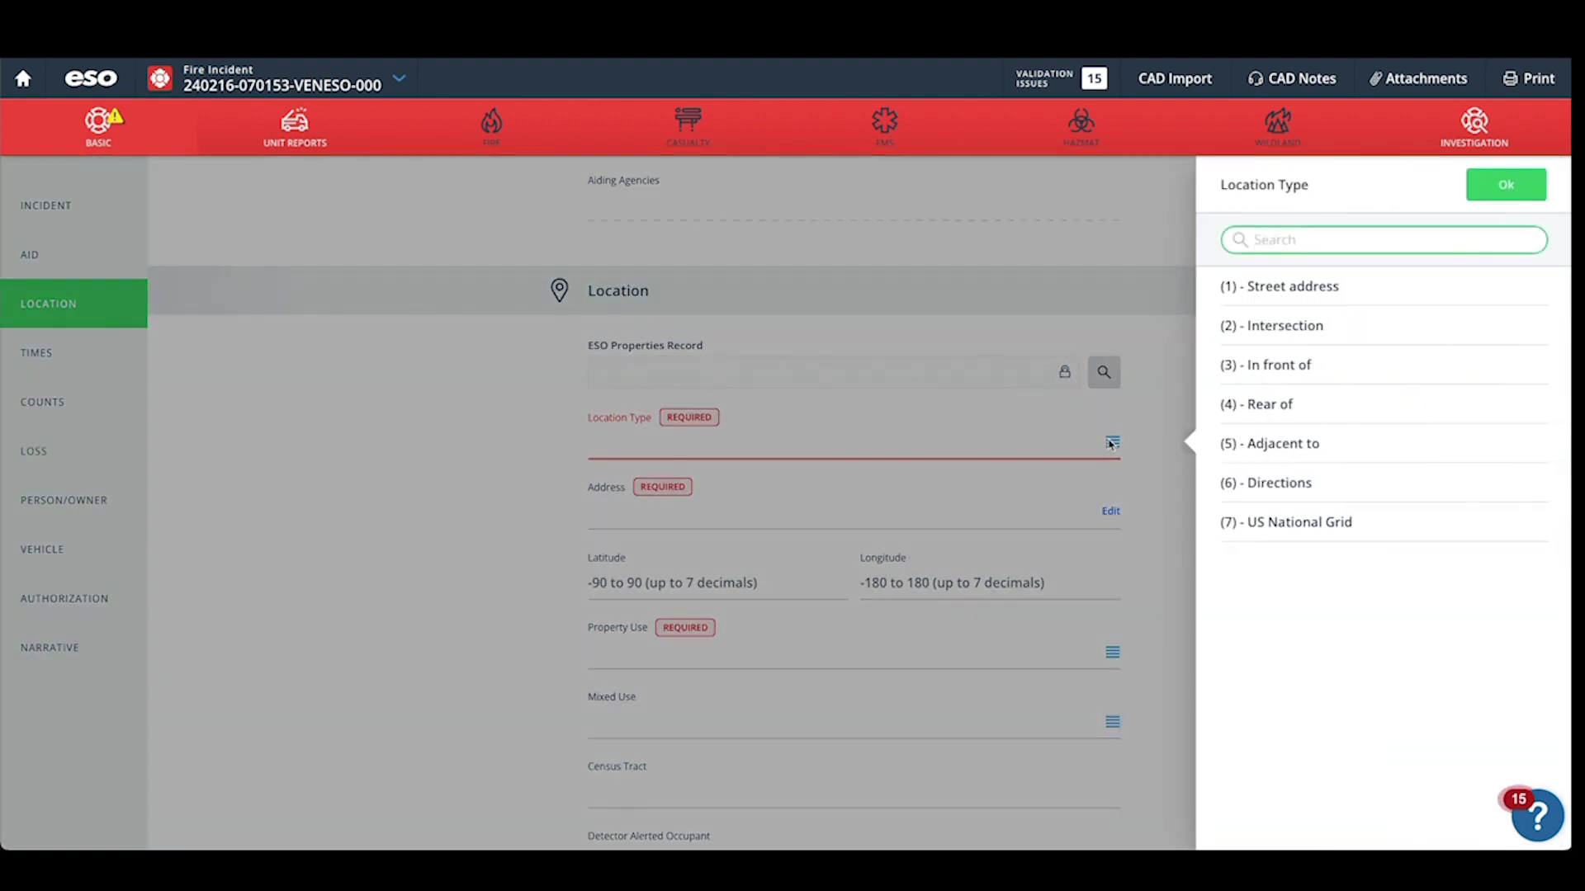
pyautogui.click(1260, 301)
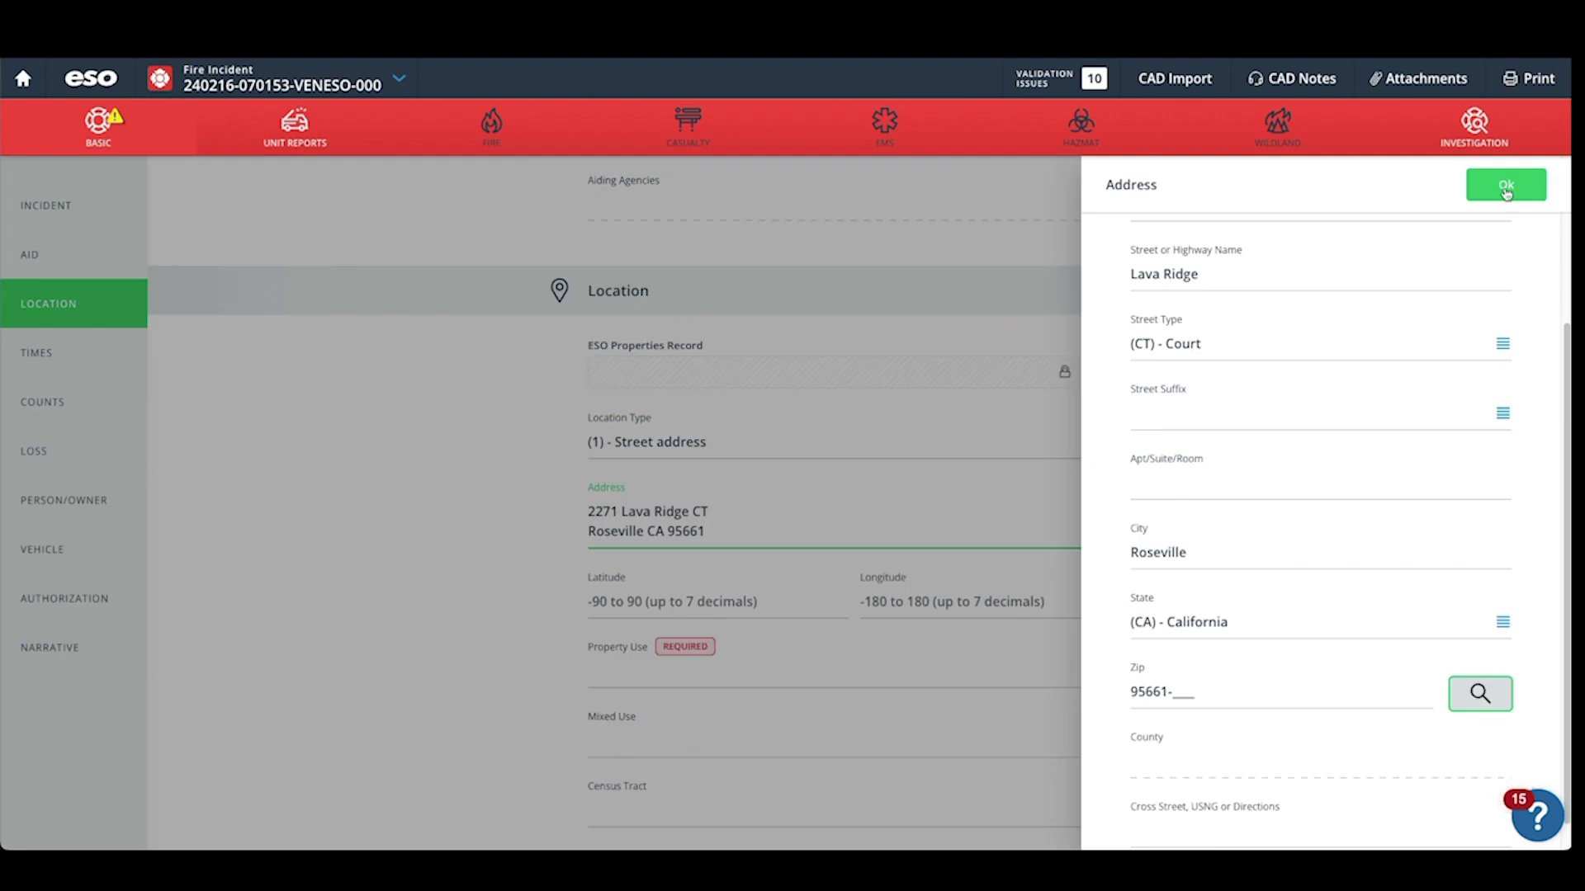
pyautogui.click(1505, 187)
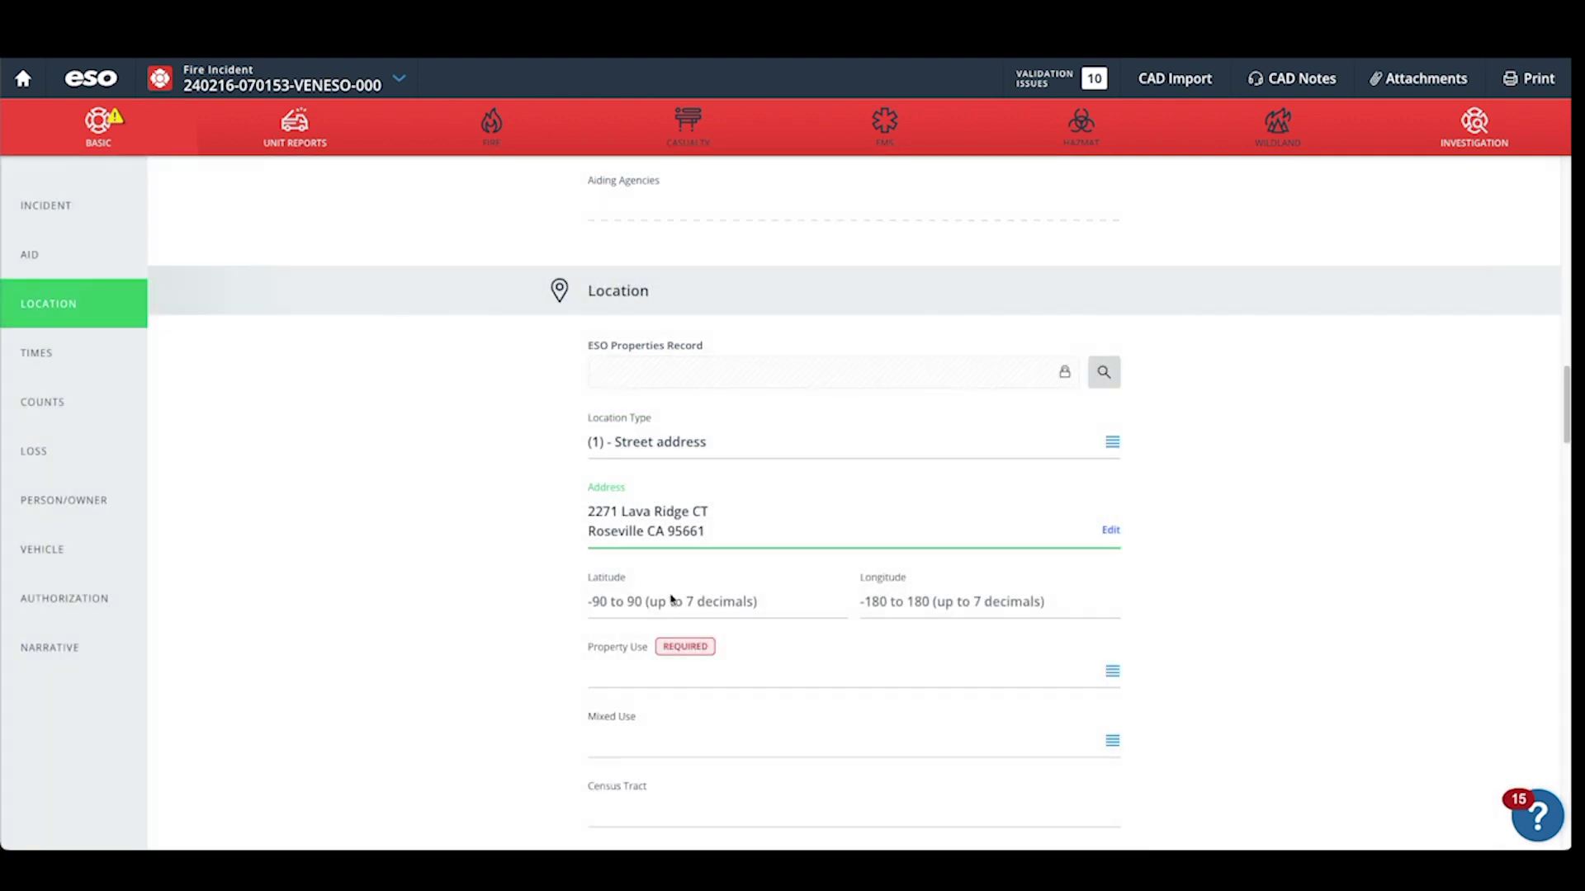
# Set Property Use to (961) Highway or divided highway under outside/special property.
pyautogui.scroll(-2, 672, 602)
pyautogui.click(656, 546)
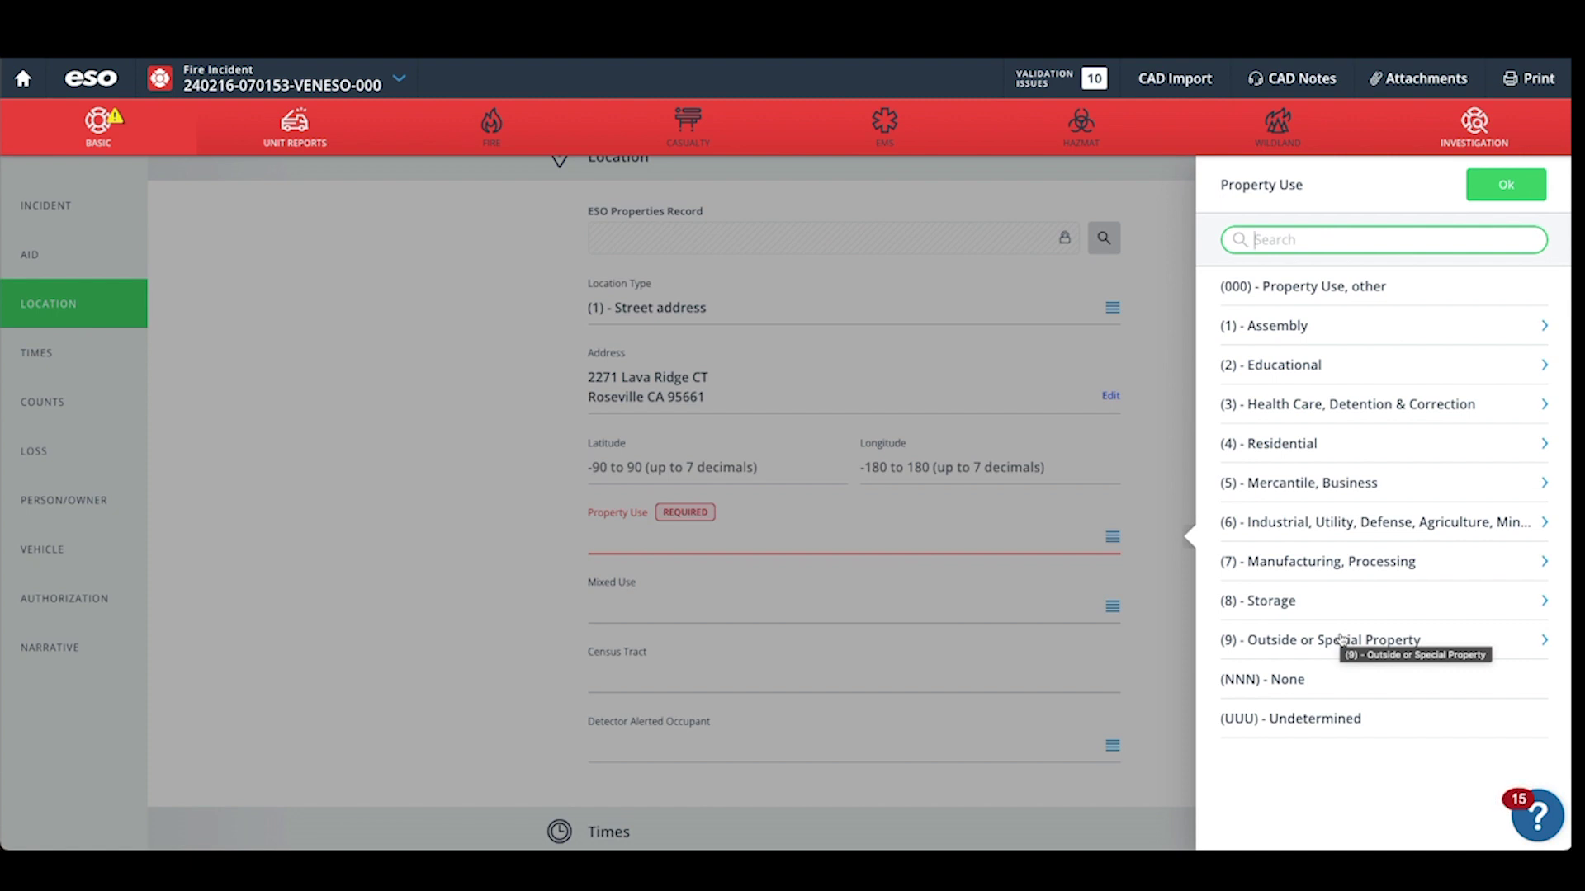
pyautogui.click(1341, 639)
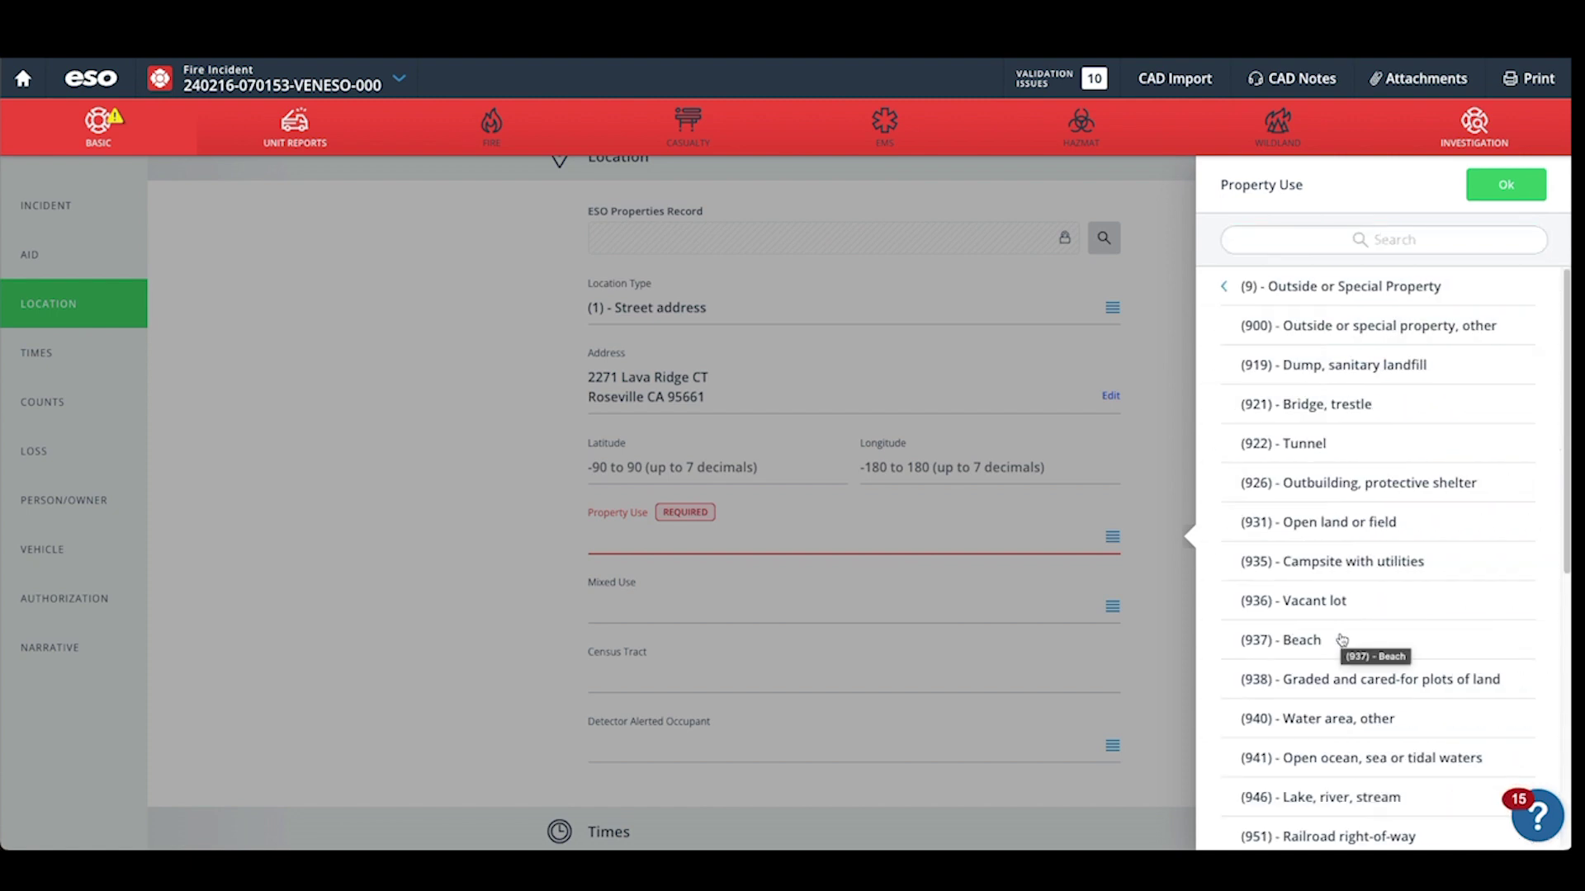
pyautogui.scroll(-3, 1342, 640)
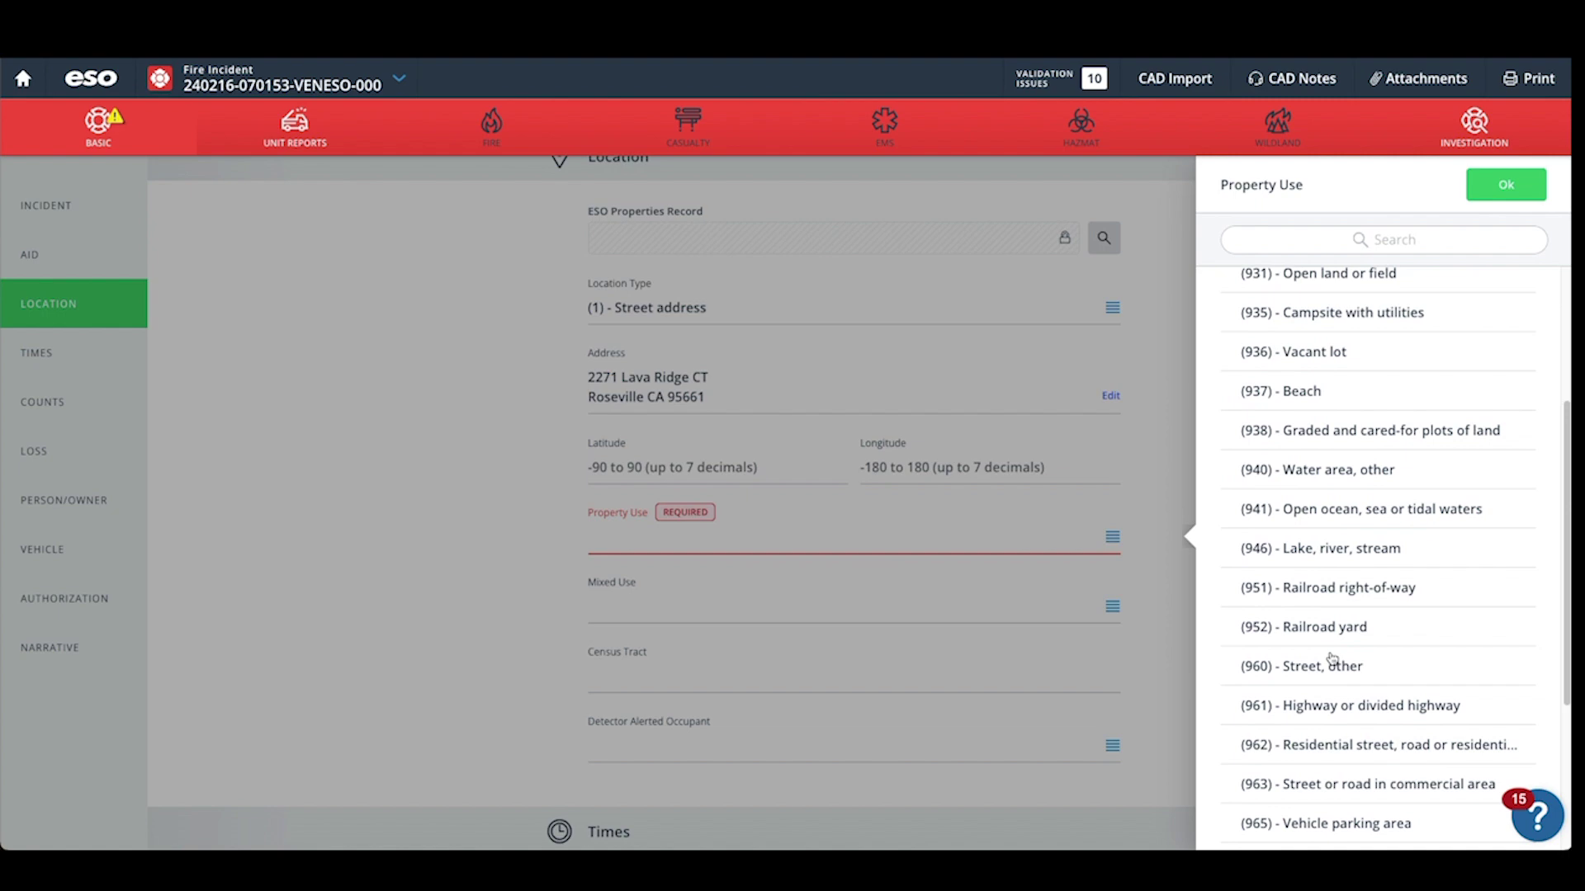
pyautogui.click(1337, 711)
pyautogui.scroll(-2, 561, 590)
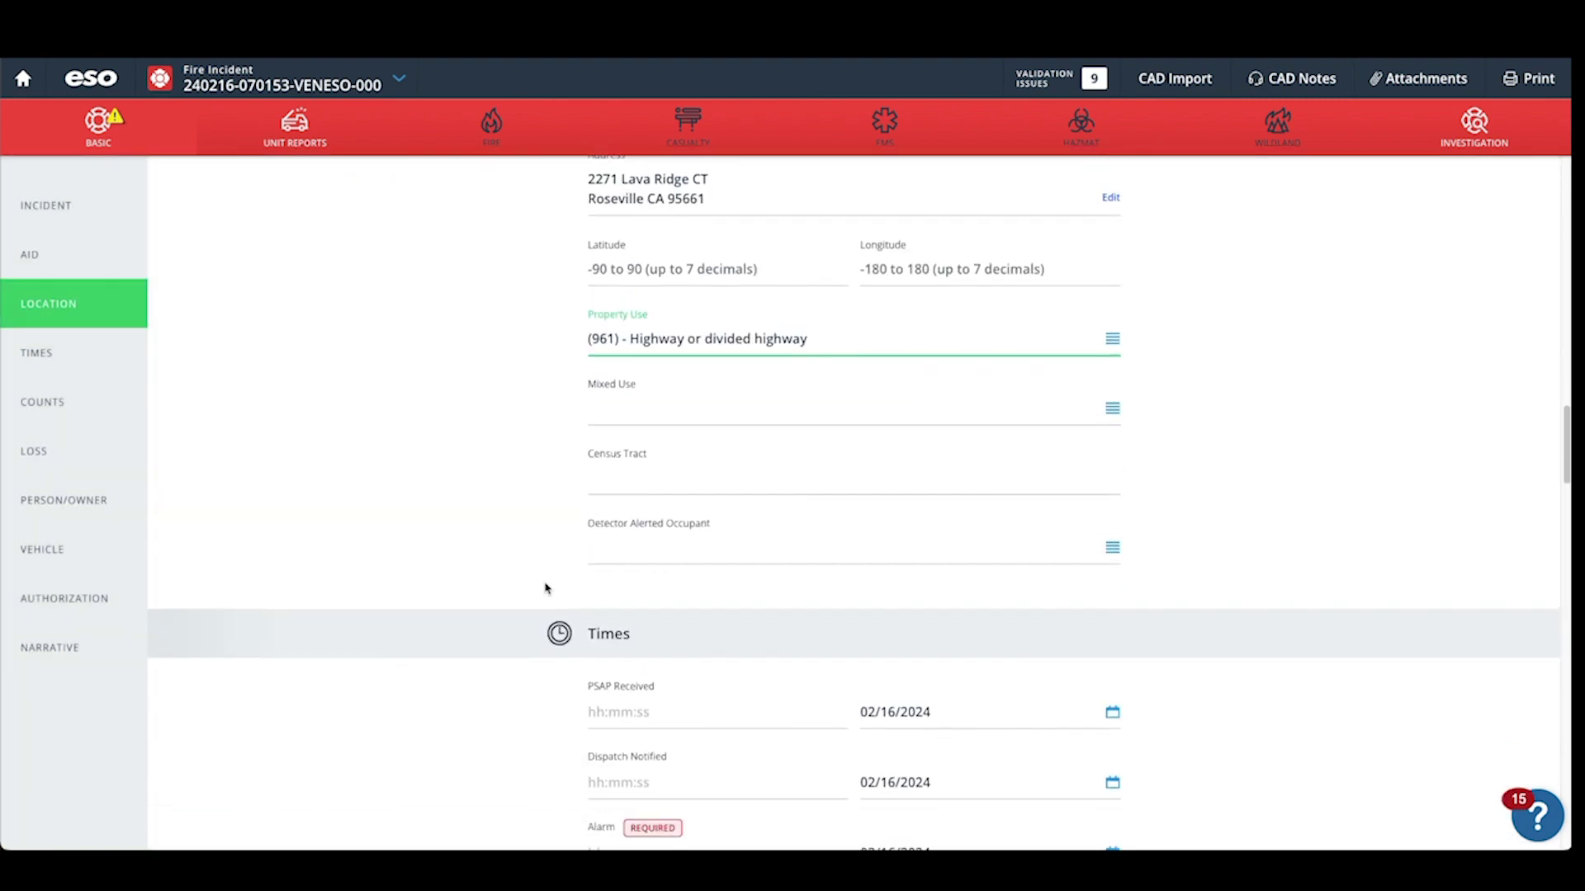
pyautogui.scroll(-4, 577, 562)
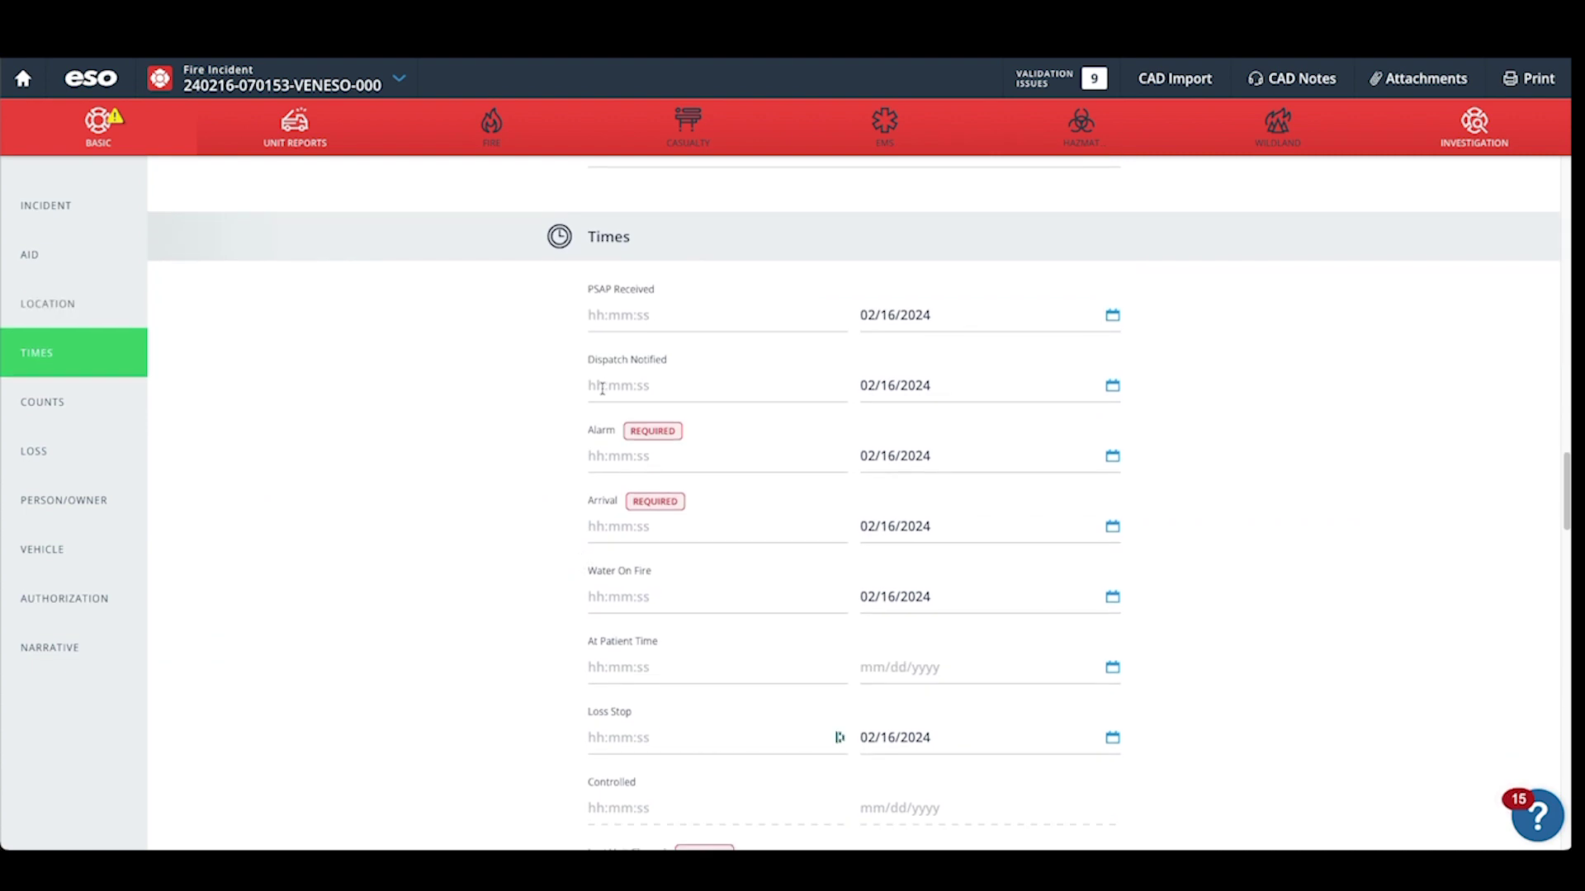
# Enter an Alarm time of 12:00:00 and an Arrival time of 12:05:00.
pyautogui.click(592, 456)
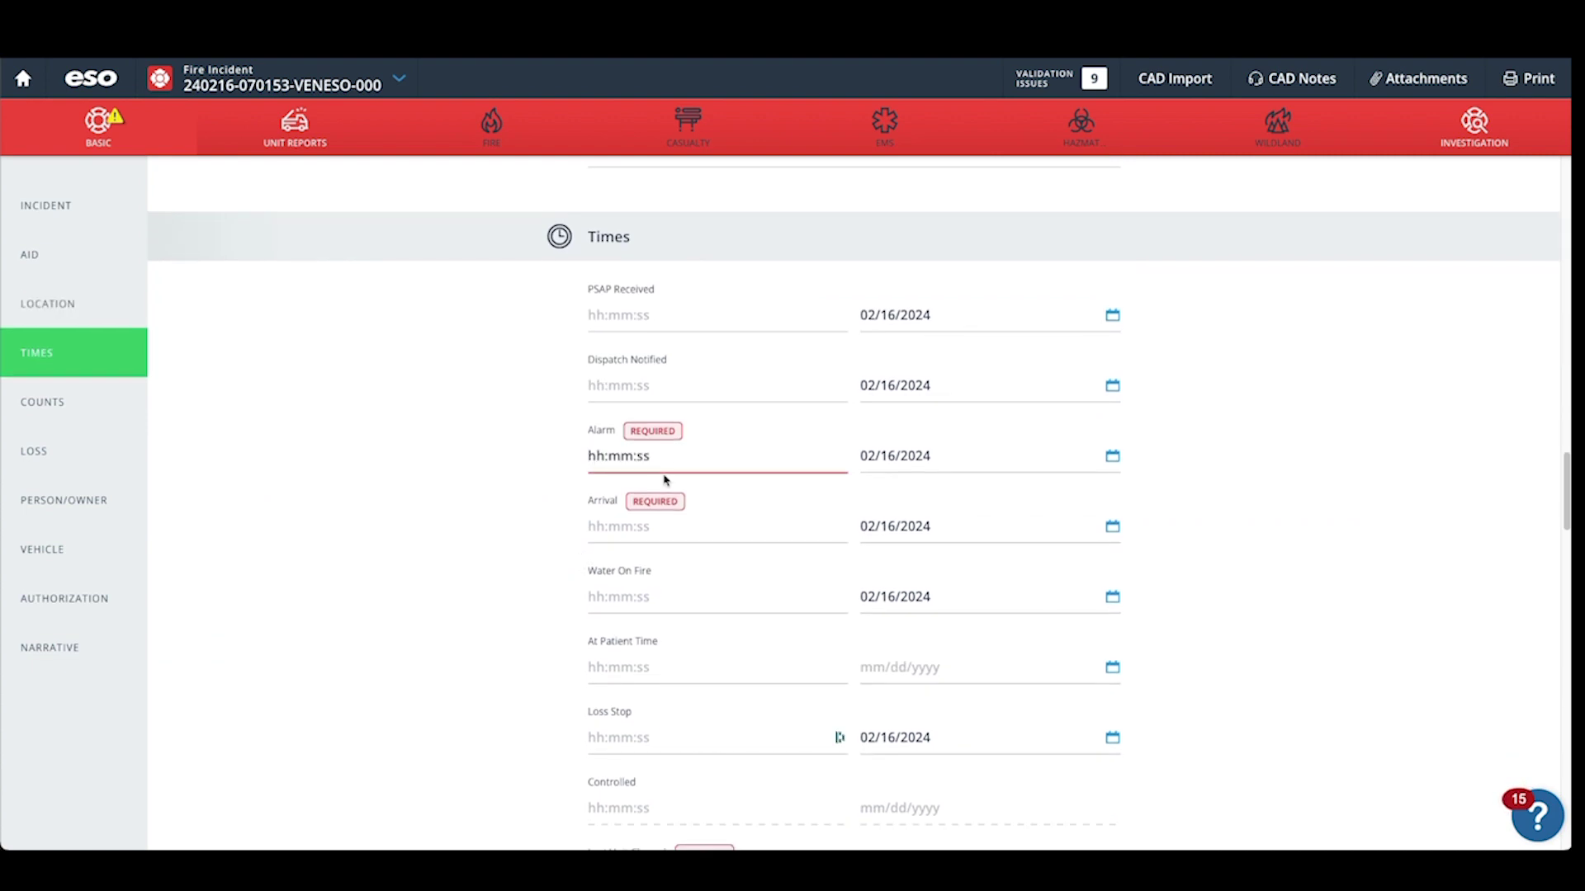
pyautogui.write('12:00:00')
pyautogui.press('Tab')
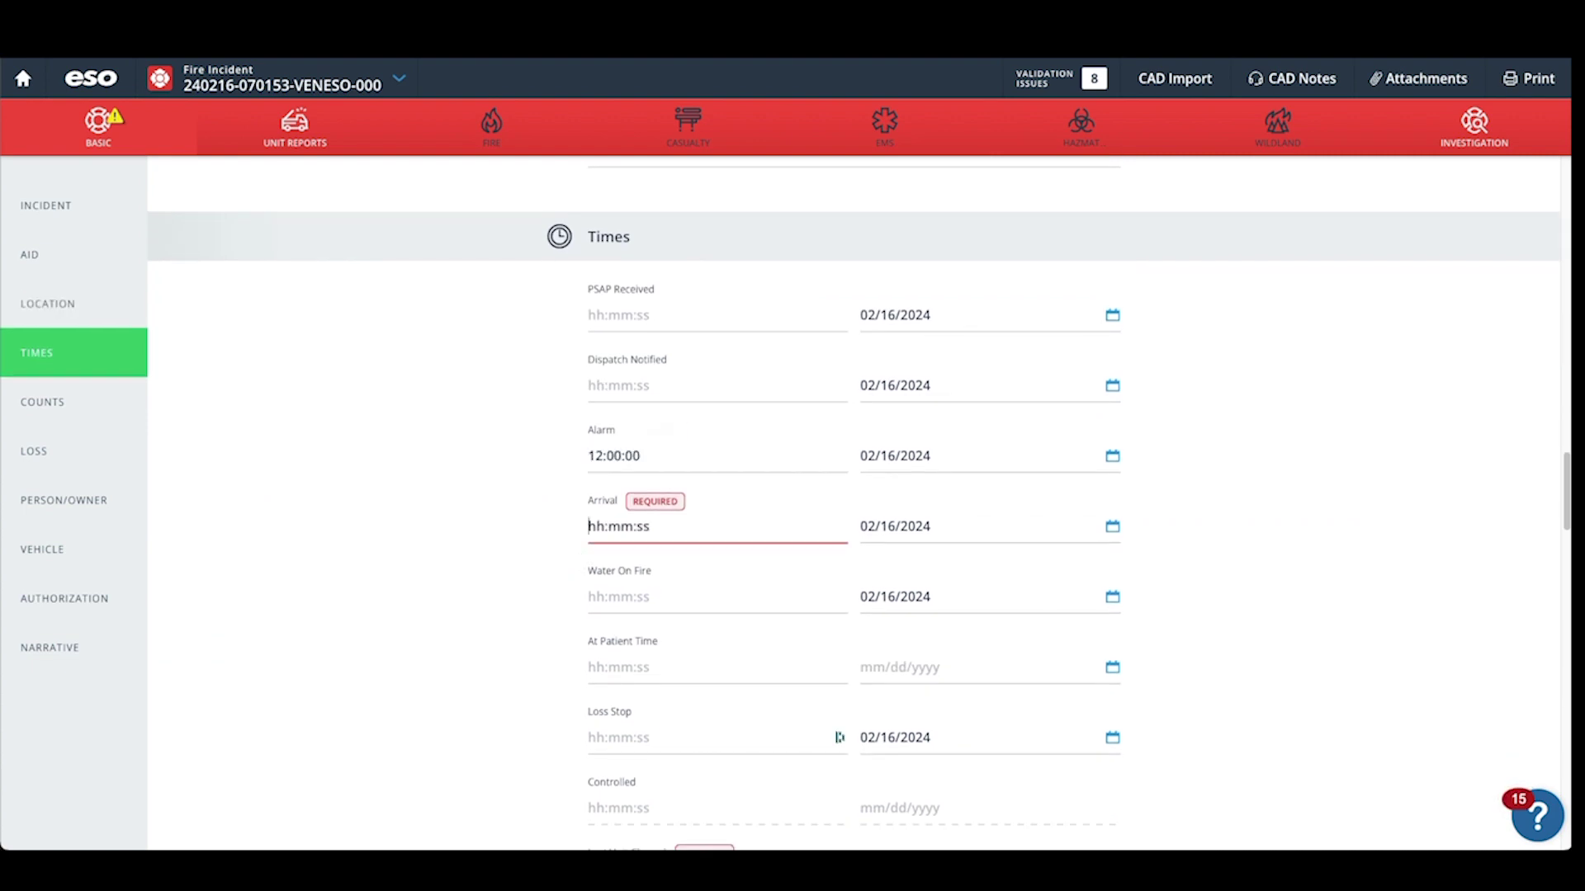
pyautogui.write('120500')
pyautogui.press('Tab')
pyautogui.press('Tab')
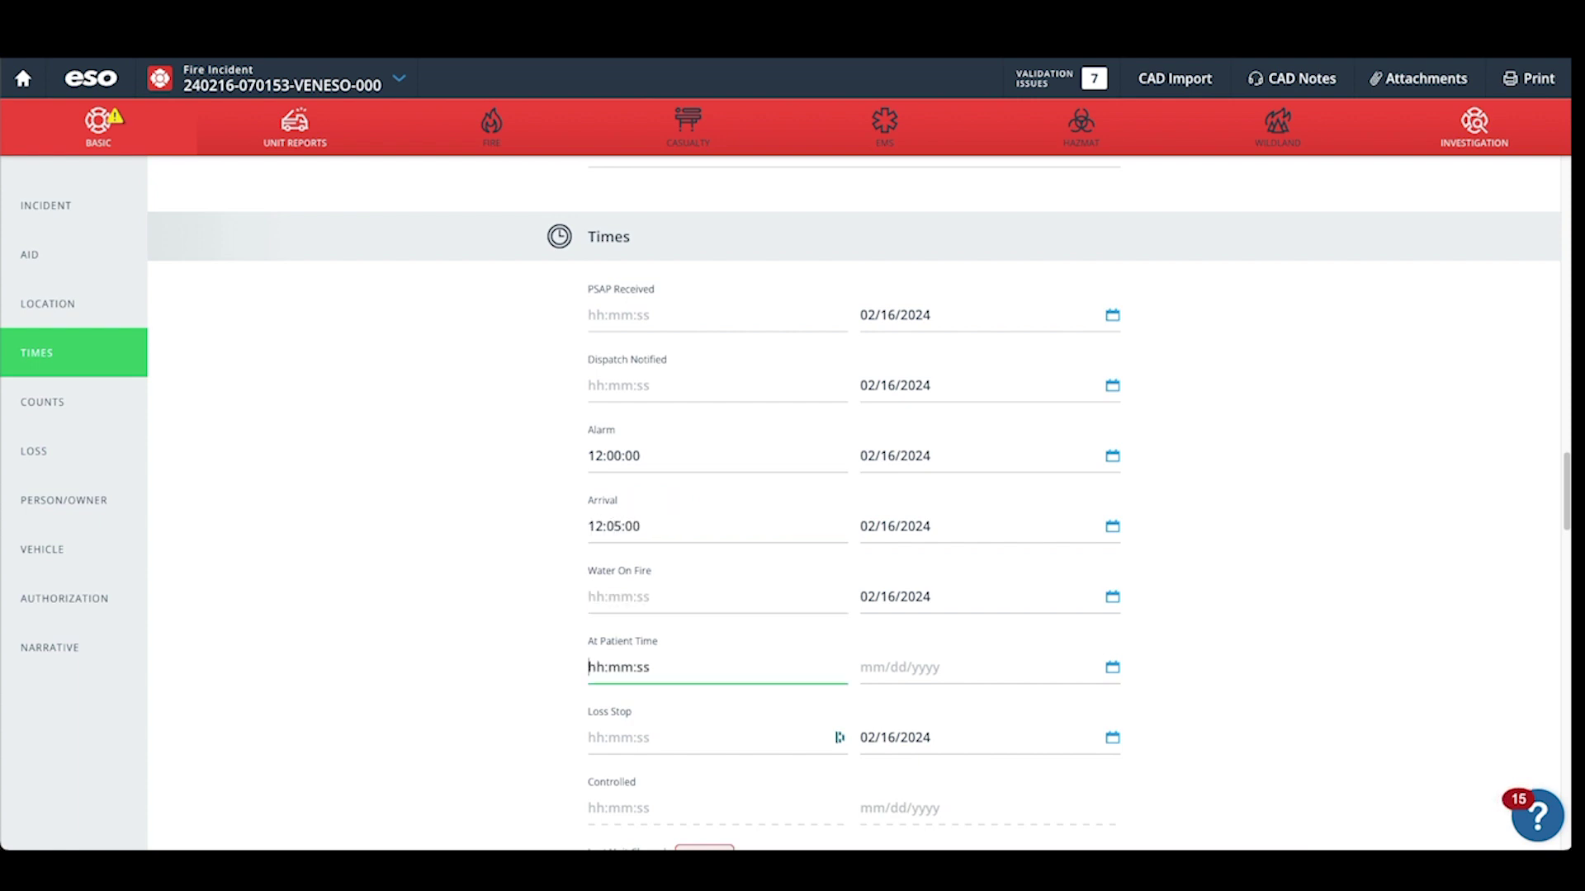
pyautogui.write('12:mm:ss')
# Enter counts of 2 Suppression Apparatus and 6 Suppression Personnel.
pyautogui.scroll(-10, 726, 628)
pyautogui.click(612, 508)
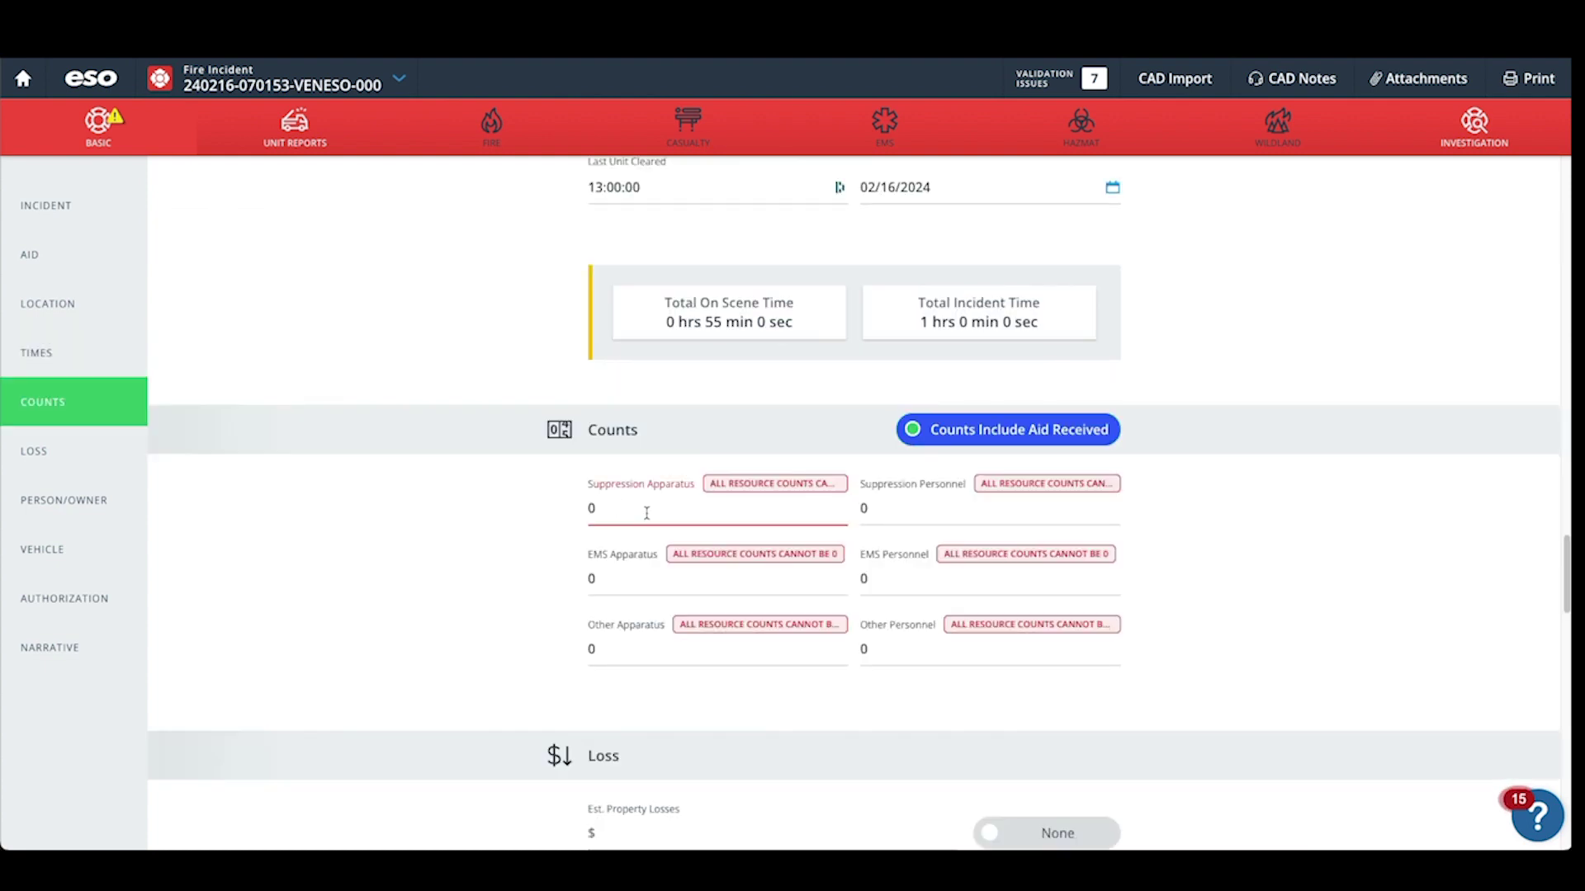
pyautogui.press('BackSpace')
pyautogui.write('2')
pyautogui.press('Tab')
pyautogui.write('6')
pyautogui.press('Tab')
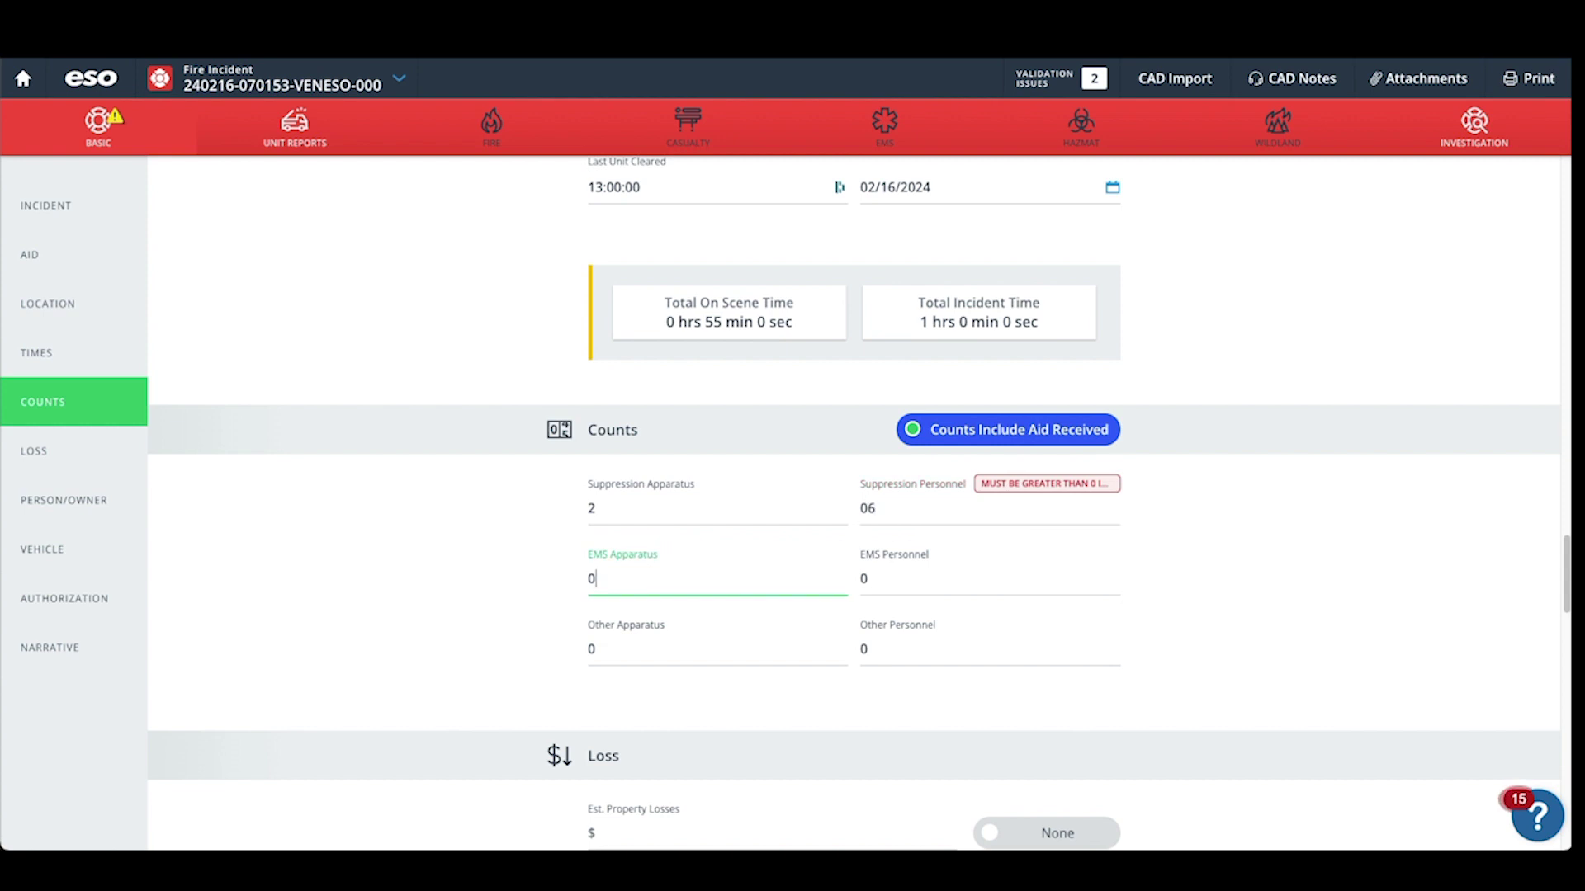
pyautogui.scroll(-2, 481, 548)
pyautogui.scroll(-5, 481, 549)
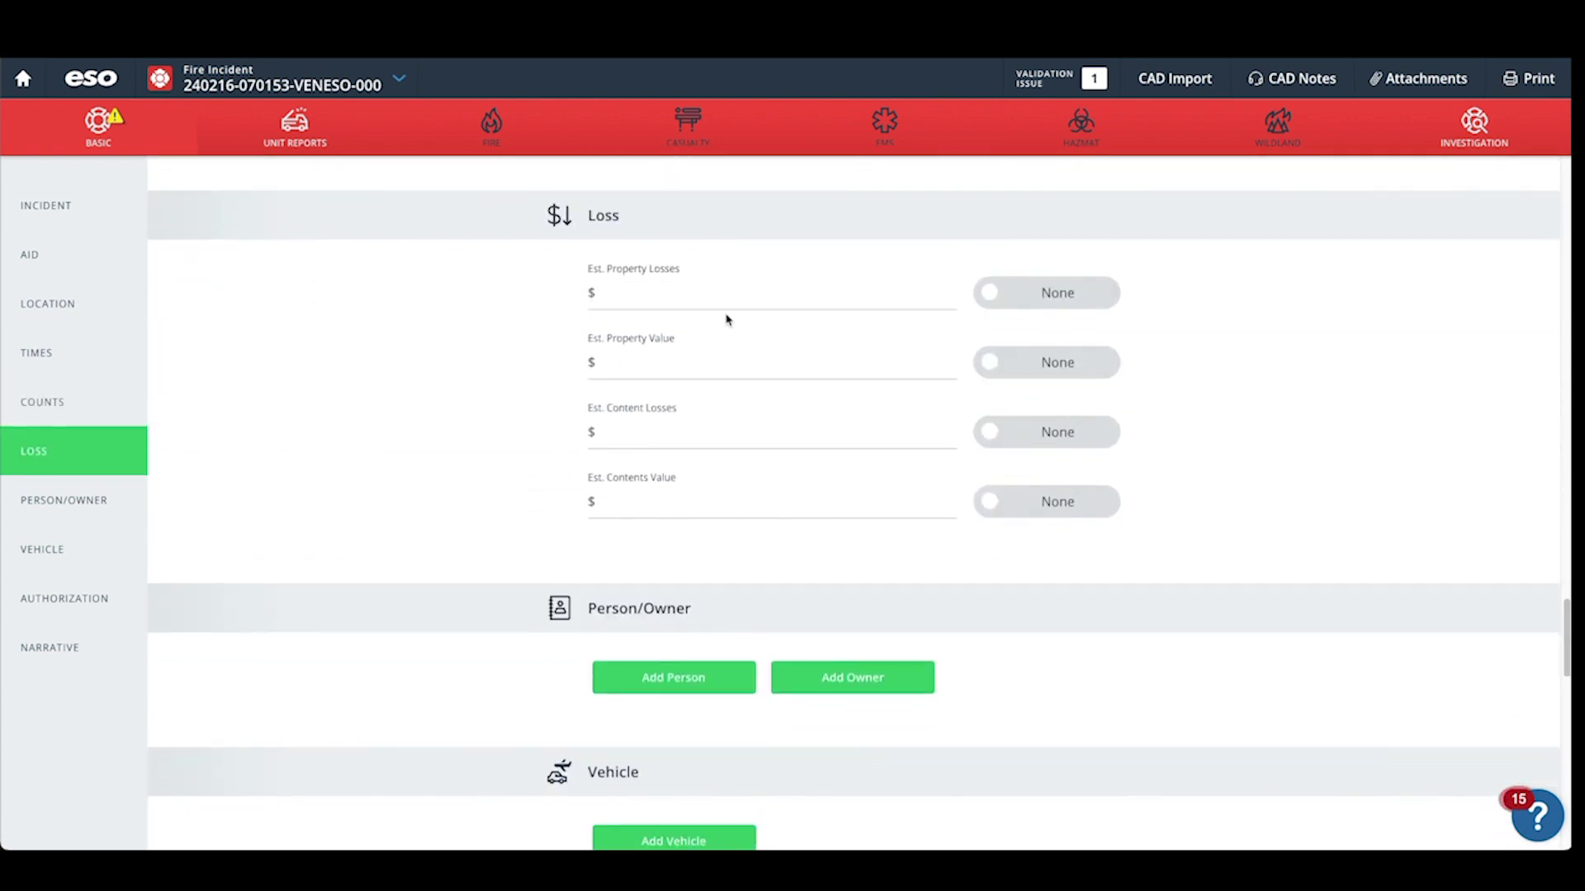
pyautogui.scroll(-3, 644, 438)
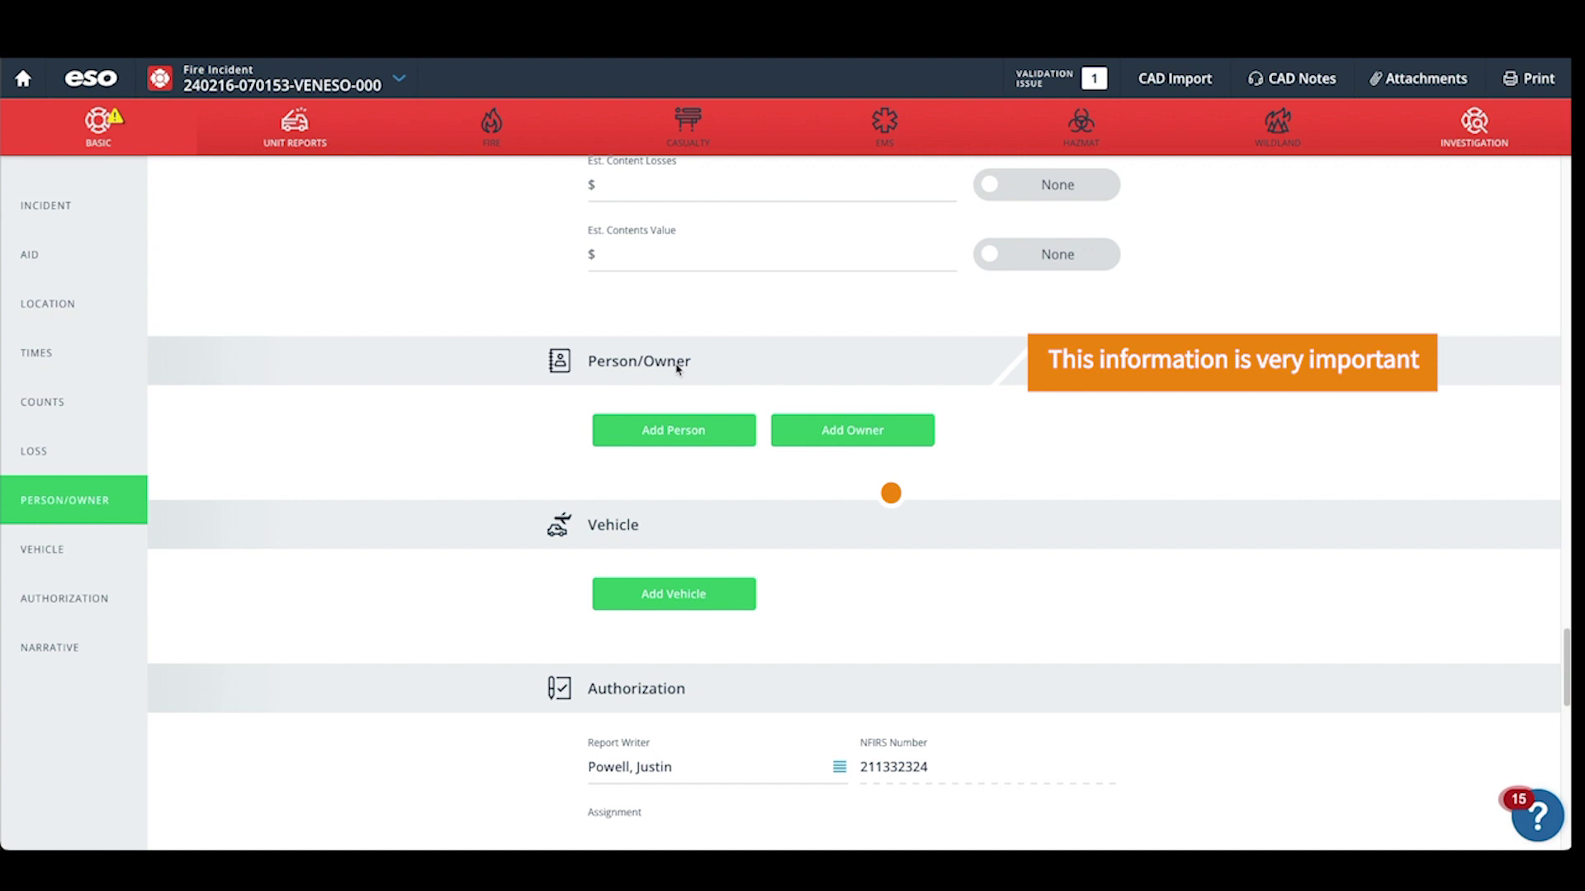
pyautogui.scroll(-1, 664, 566)
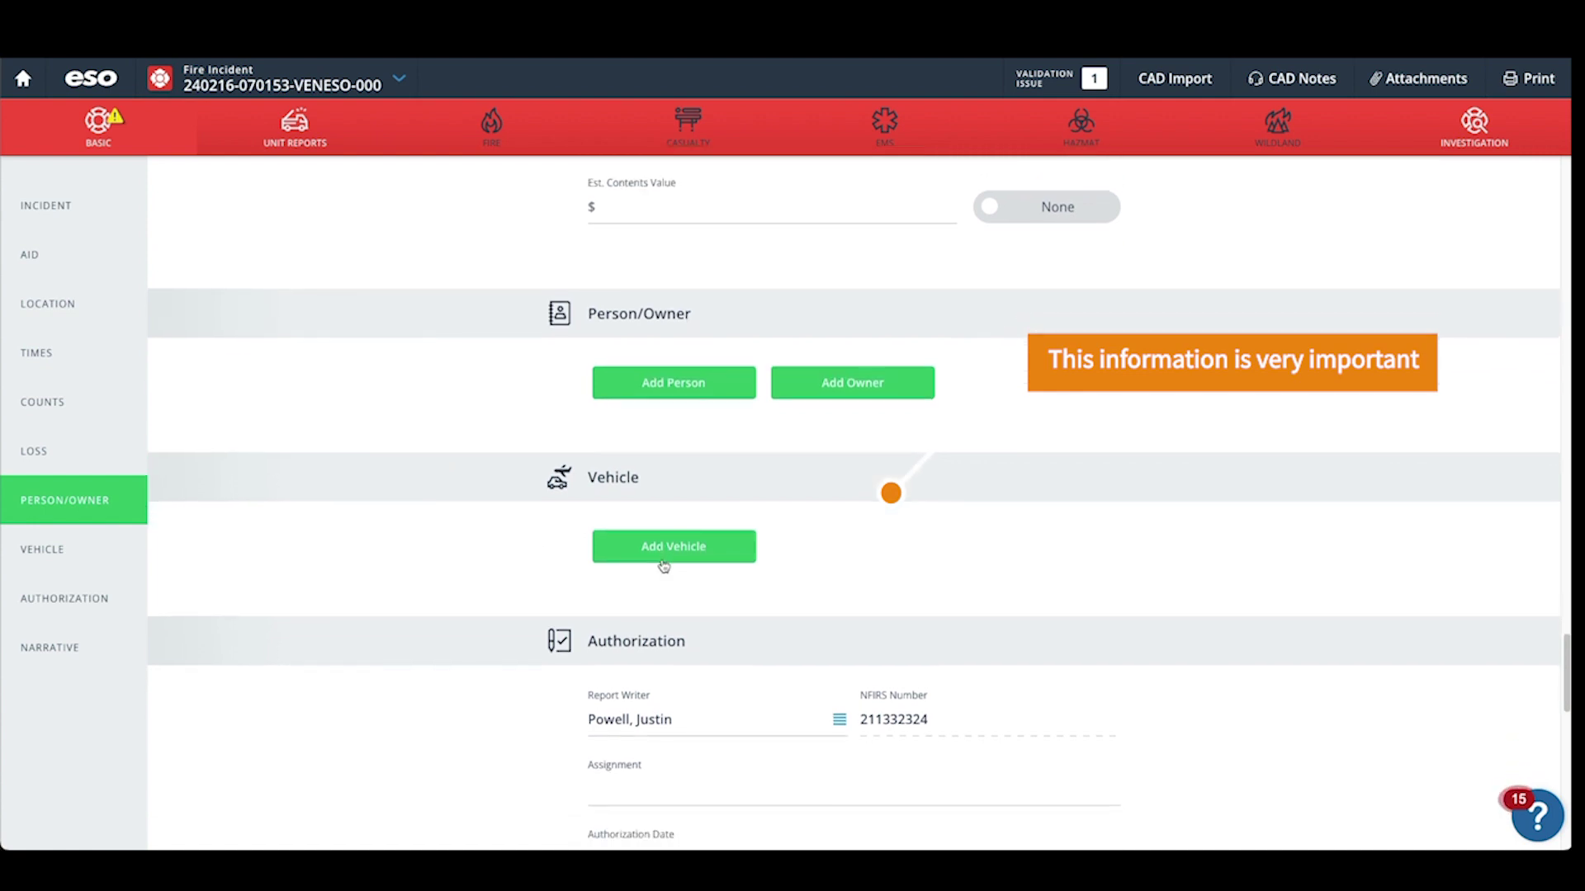
pyautogui.scroll(-1, 664, 566)
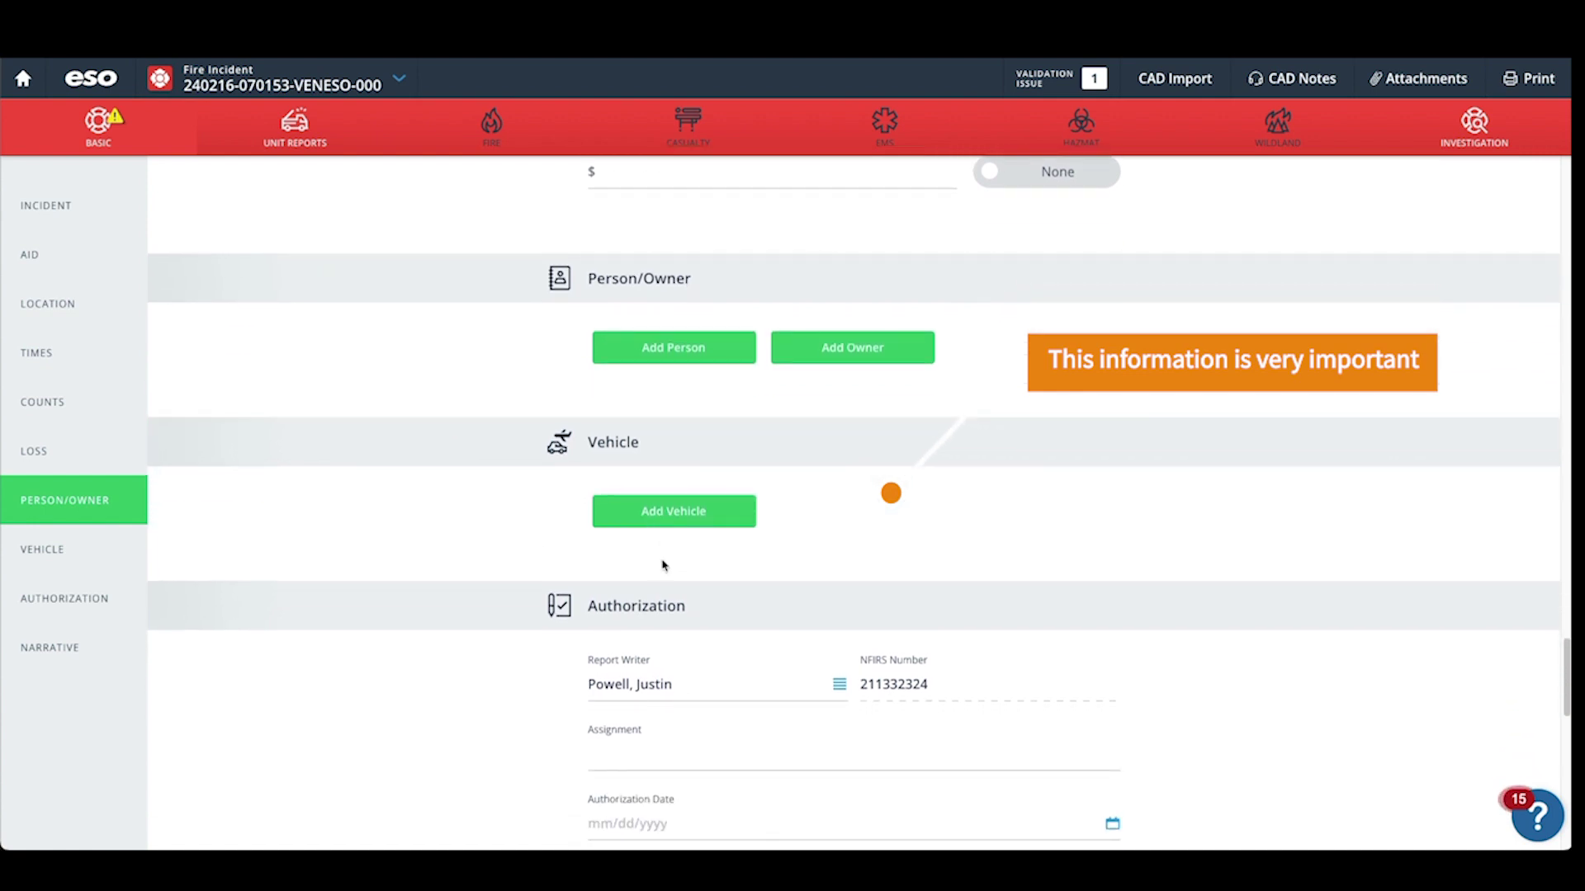
# Add a person with their first and last name, set the address Same As Incident, and save.
pyautogui.click(661, 348)
pyautogui.press('Tab')
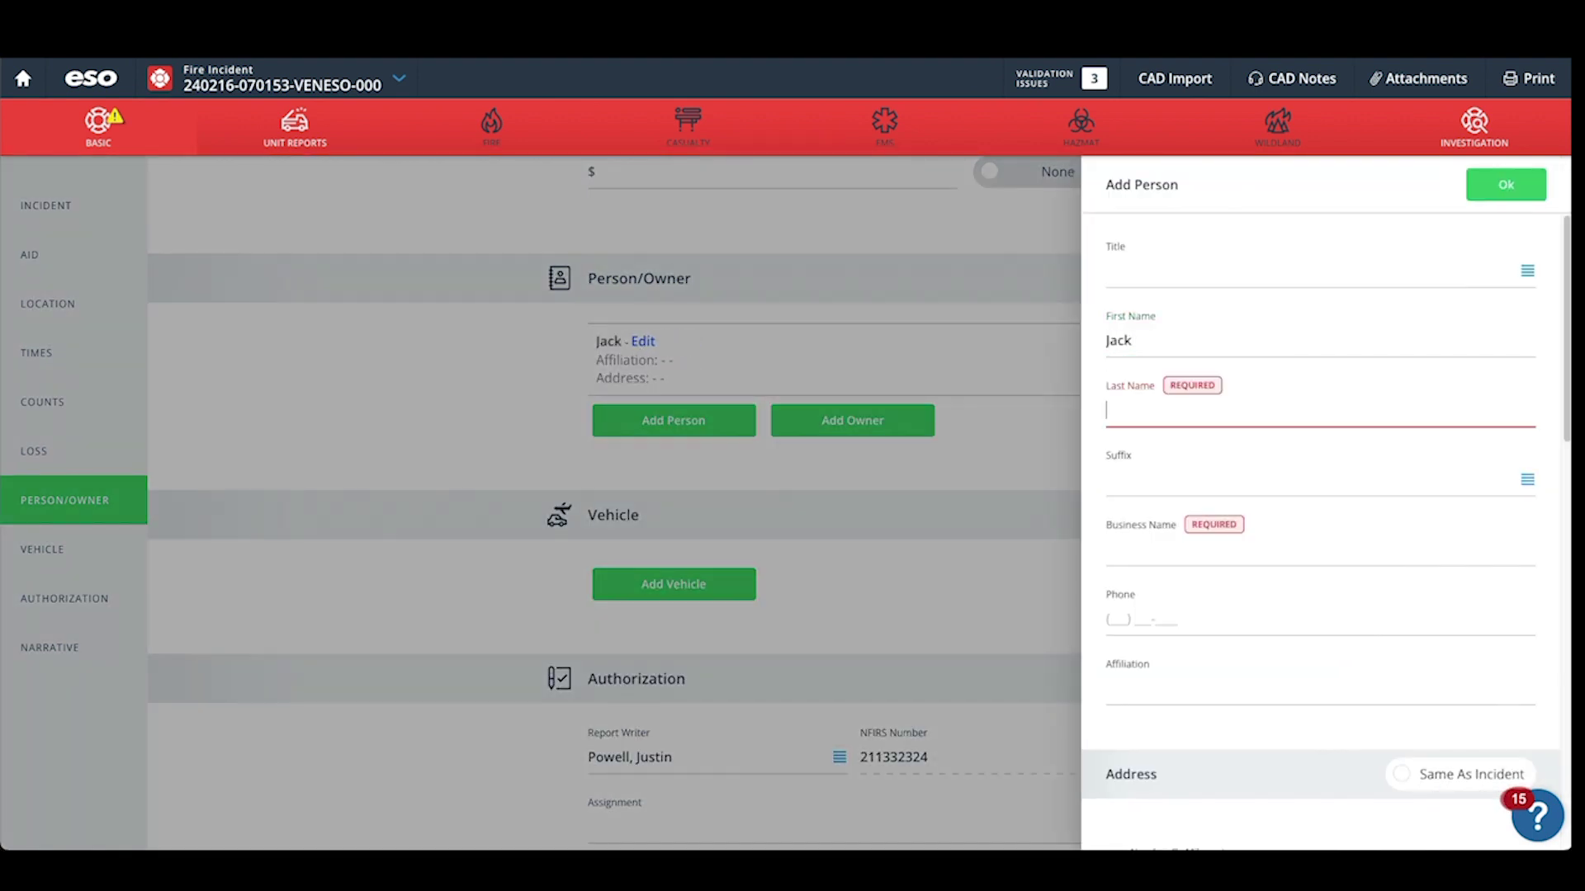
pyautogui.press('Tab')
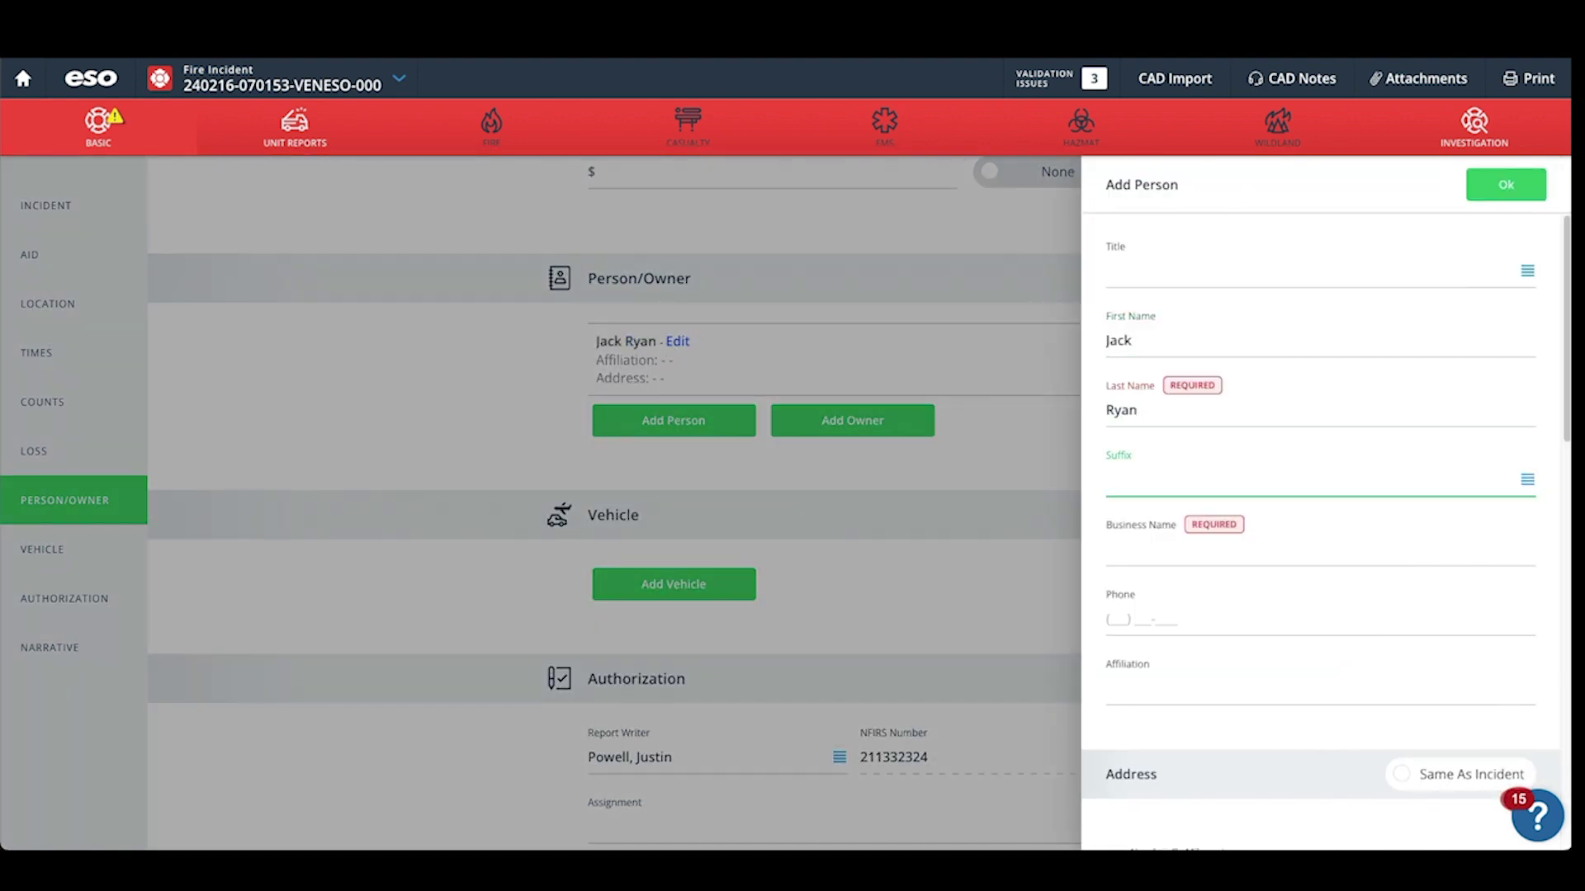
pyautogui.scroll(-5, 1144, 552)
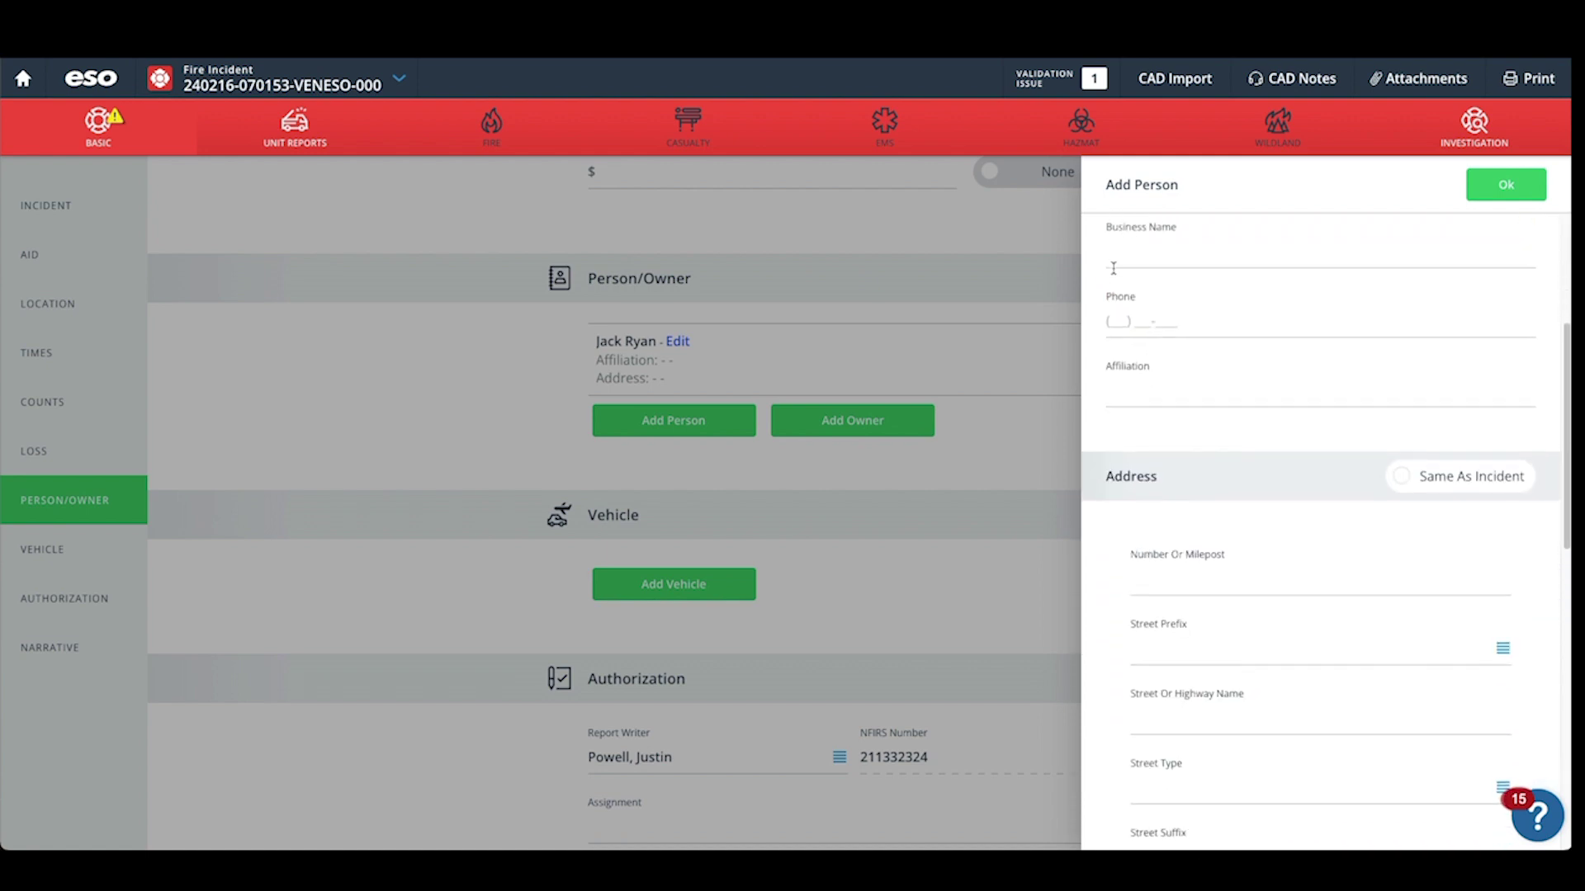
pyautogui.scroll(-3, 1139, 321)
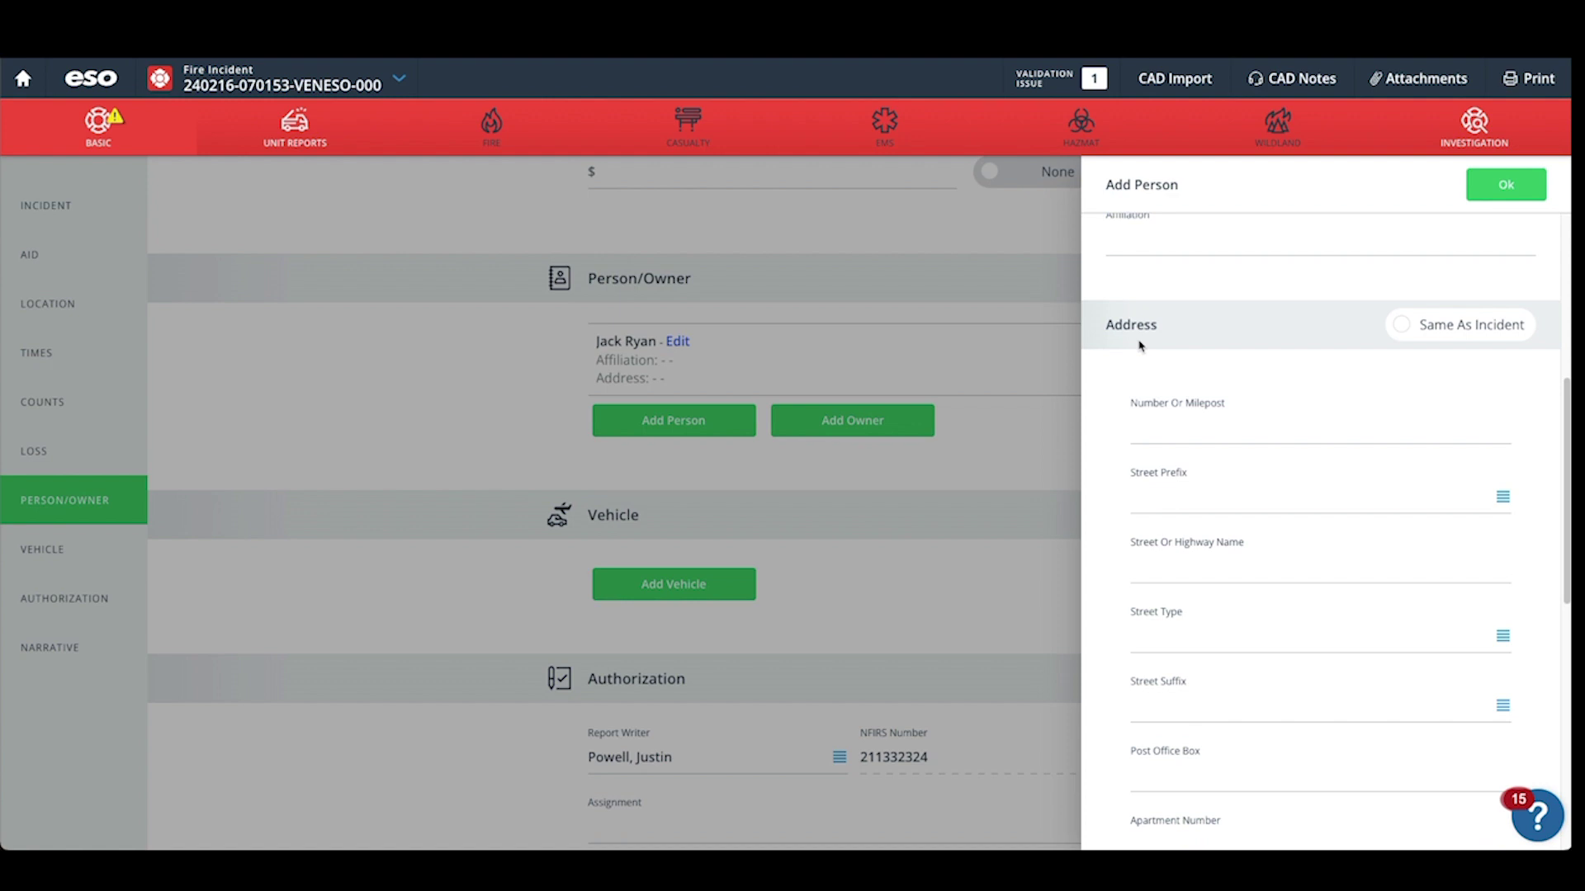
pyautogui.click(1420, 291)
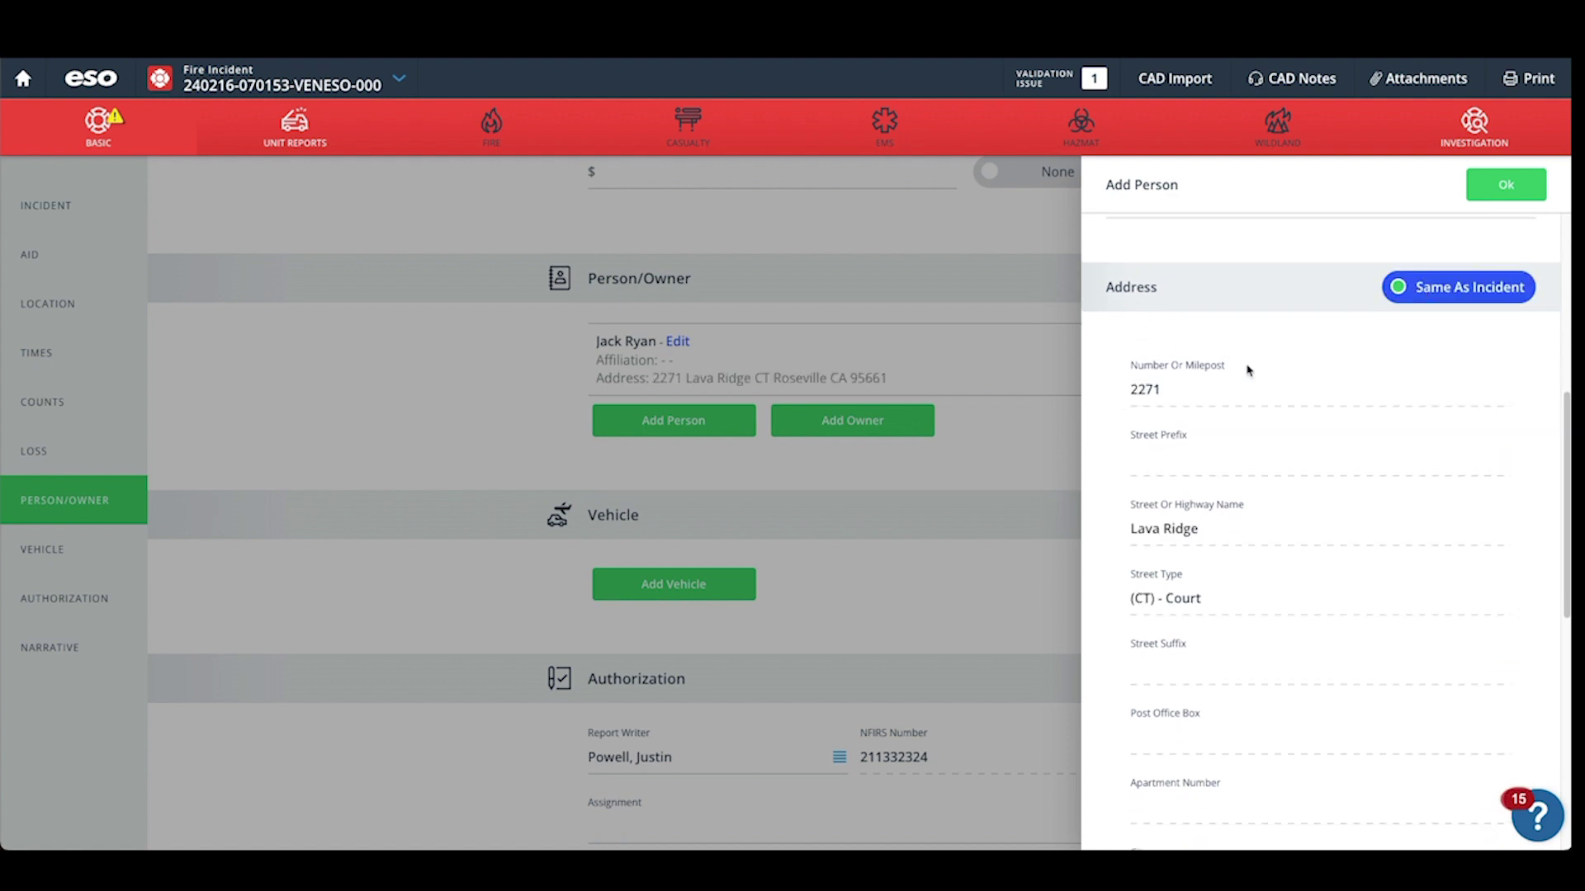
pyautogui.scroll(-1, 1200, 440)
pyautogui.scroll(-7, 1201, 440)
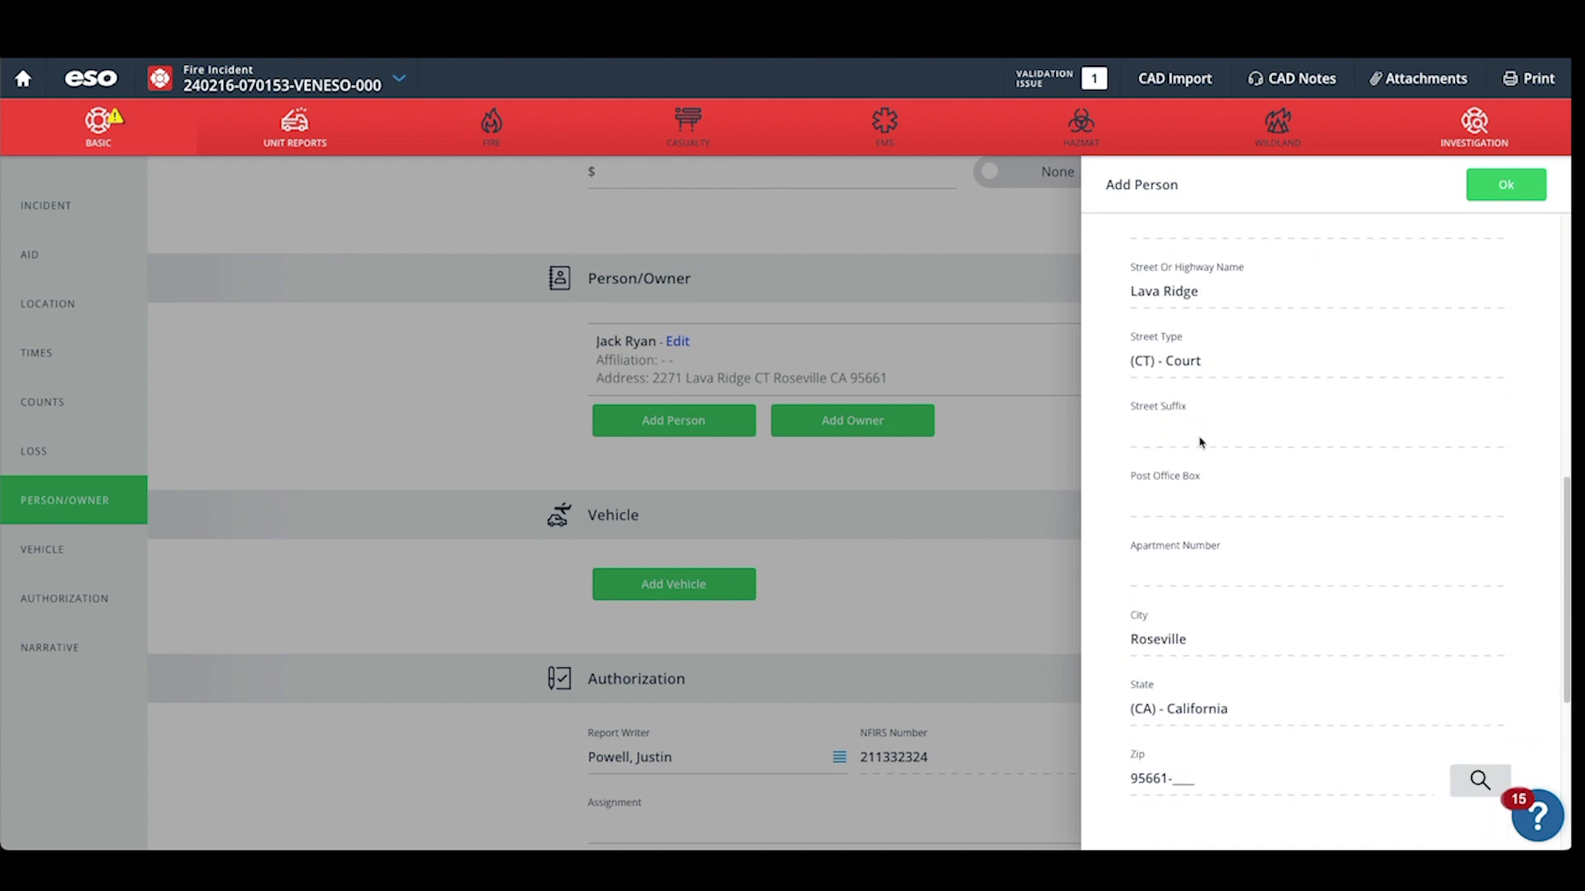
pyautogui.scroll(1, 1383, 261)
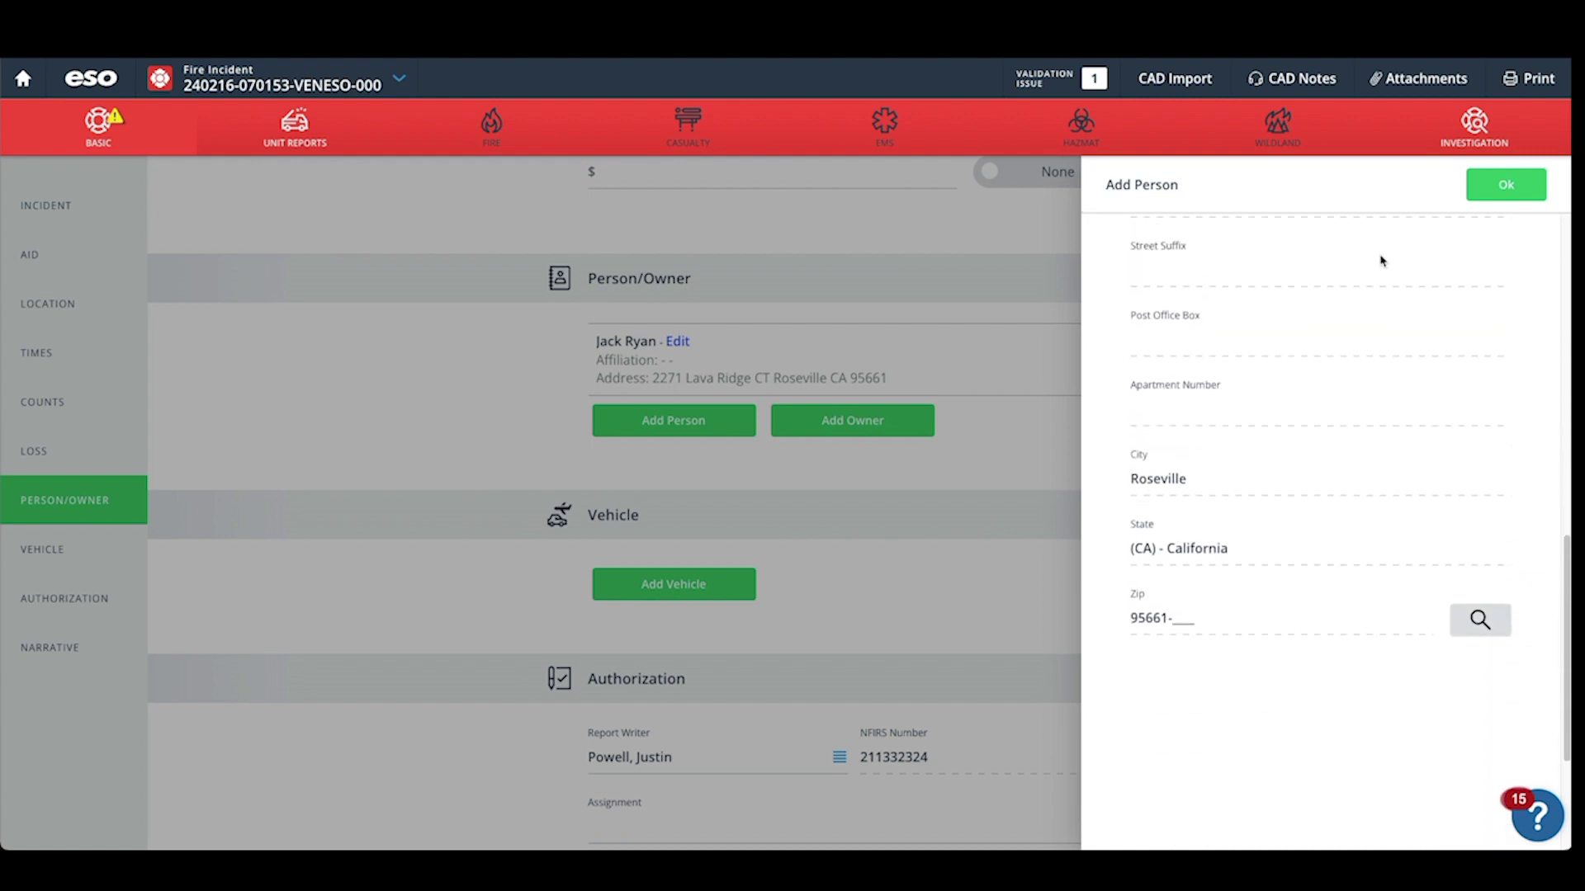
pyautogui.click(1507, 191)
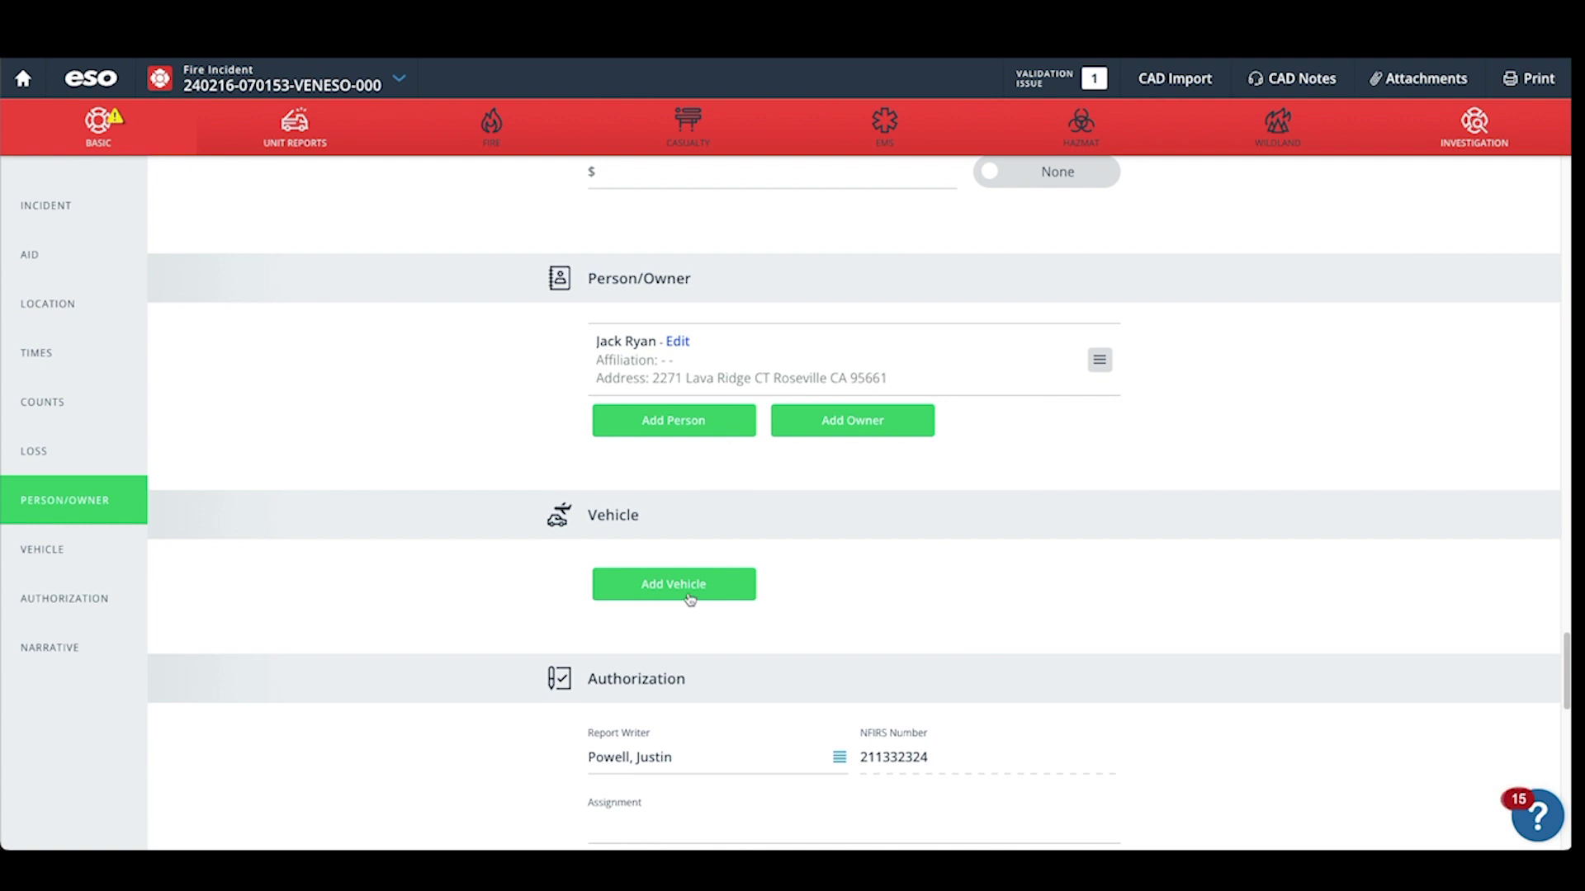
# Add a vehicle of type (11) Automobile, passenger car, with make Ford.
pyautogui.click(663, 586)
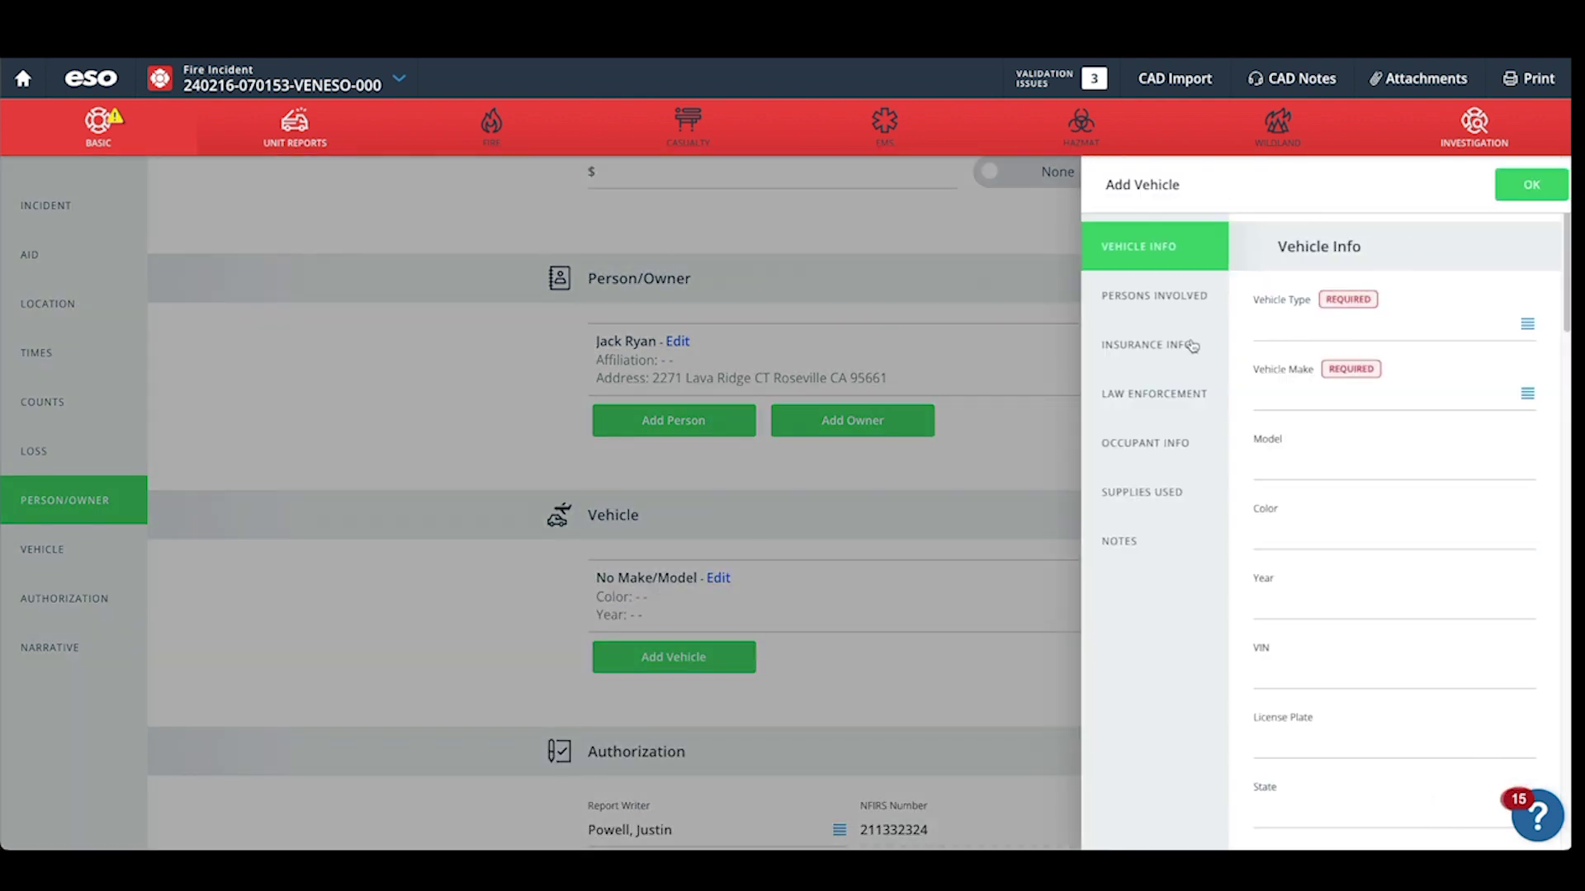
pyautogui.click(1284, 334)
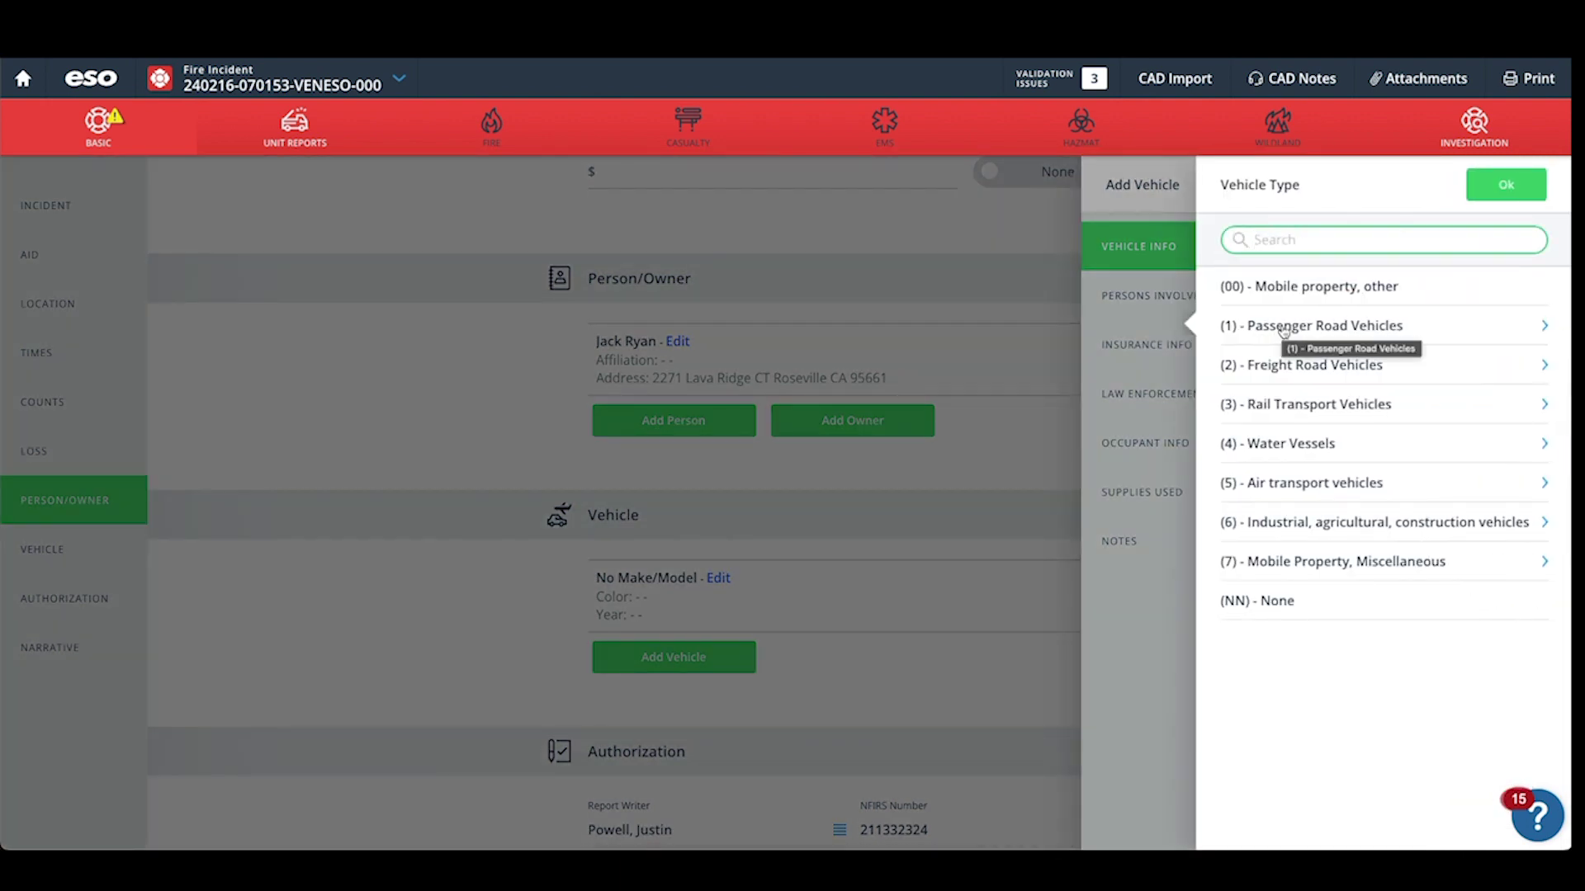
pyautogui.click(1284, 328)
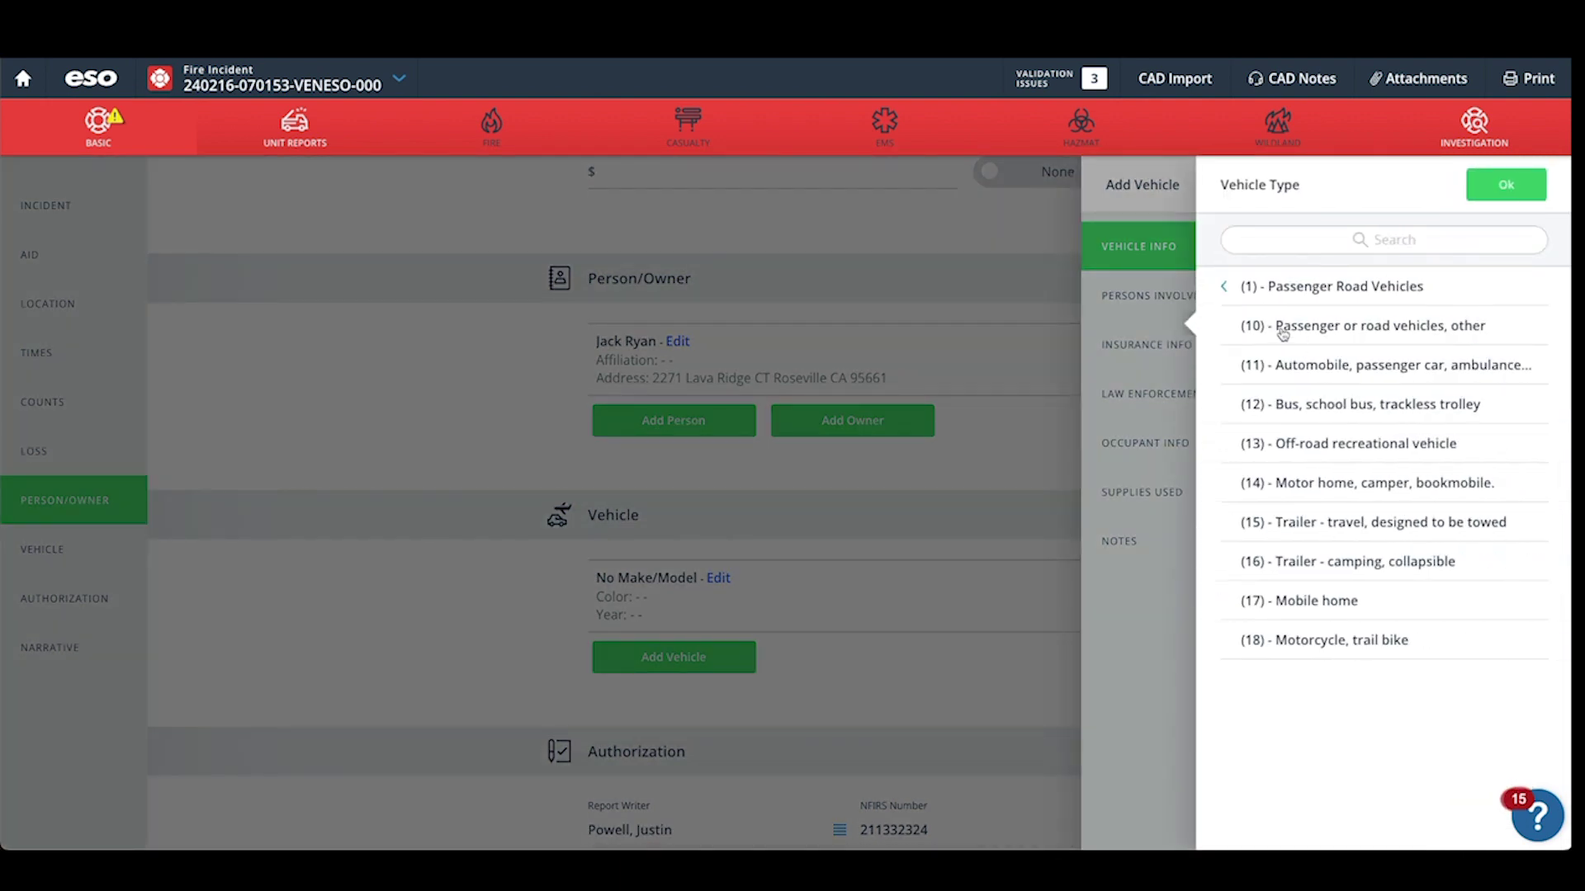
pyautogui.click(1279, 364)
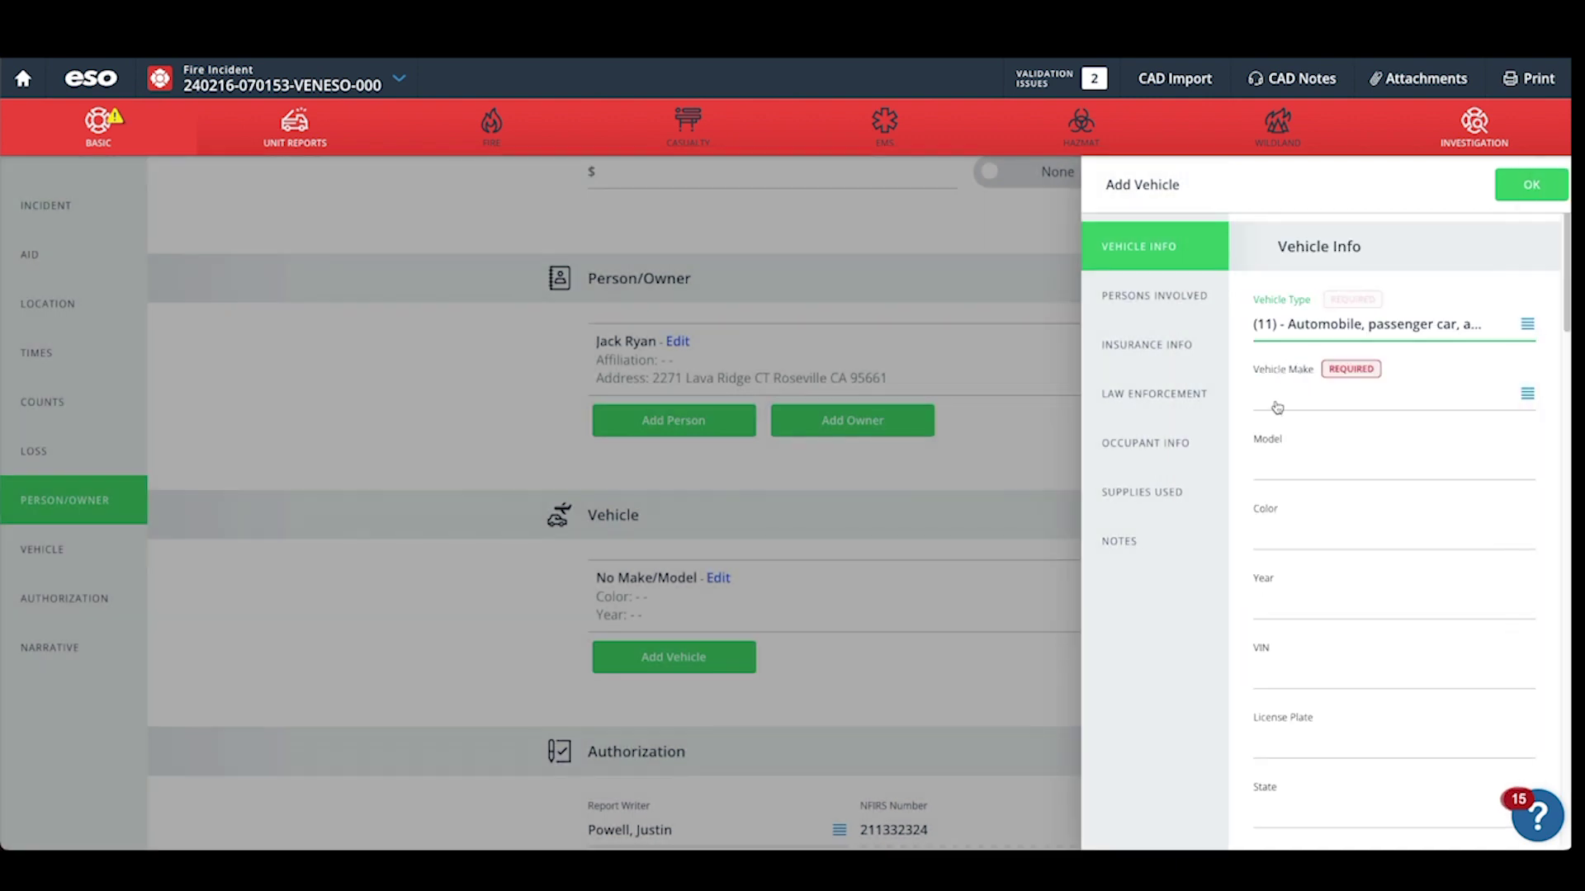
pyautogui.click(1280, 402)
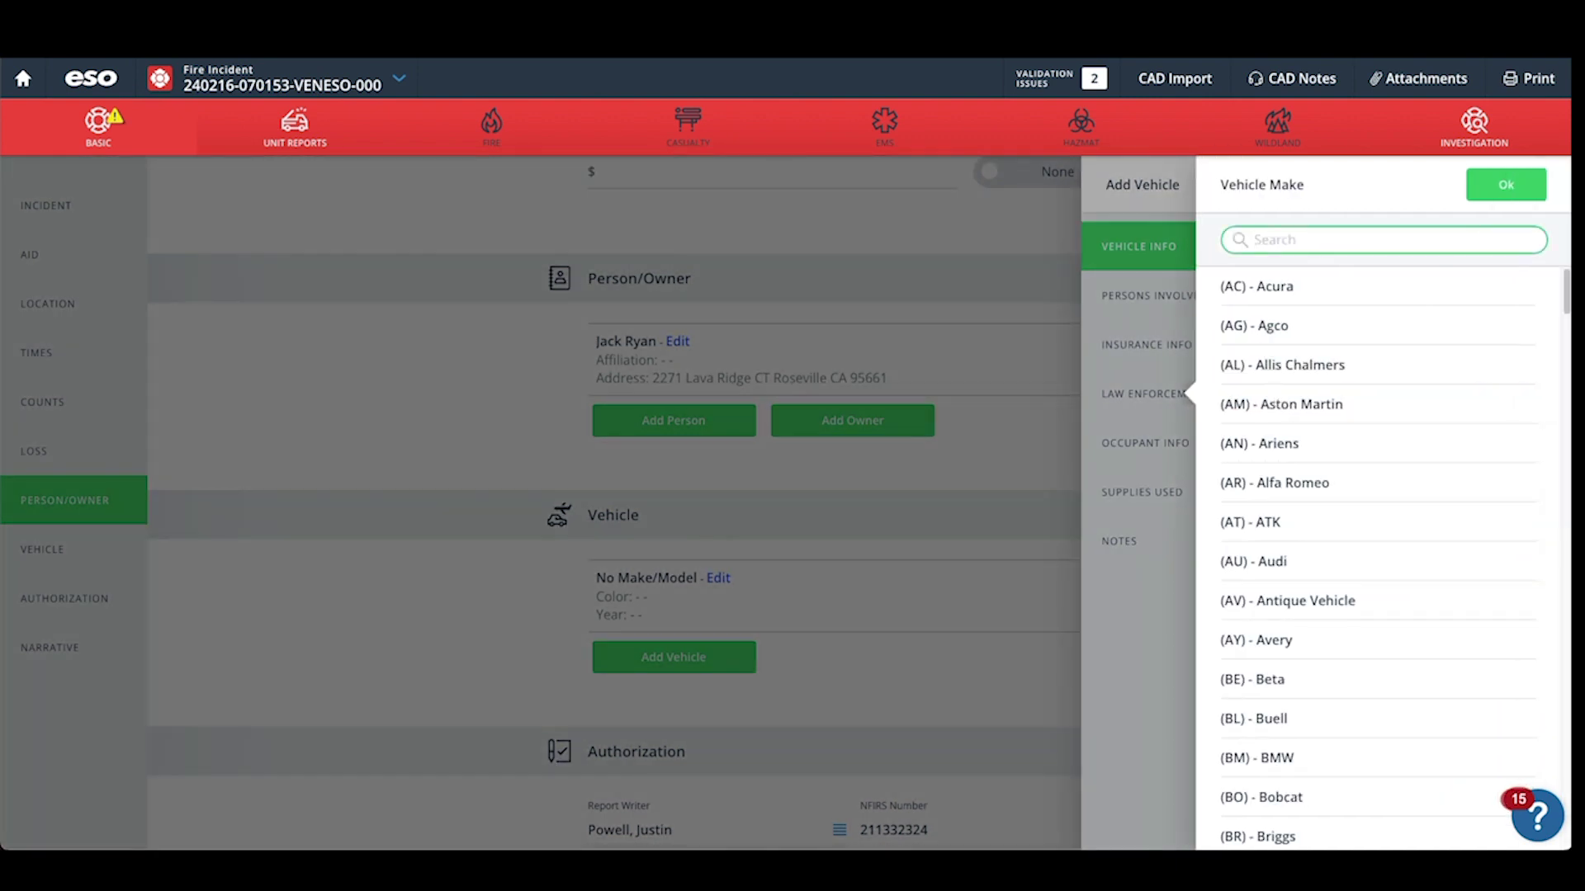
pyautogui.write('Ford')
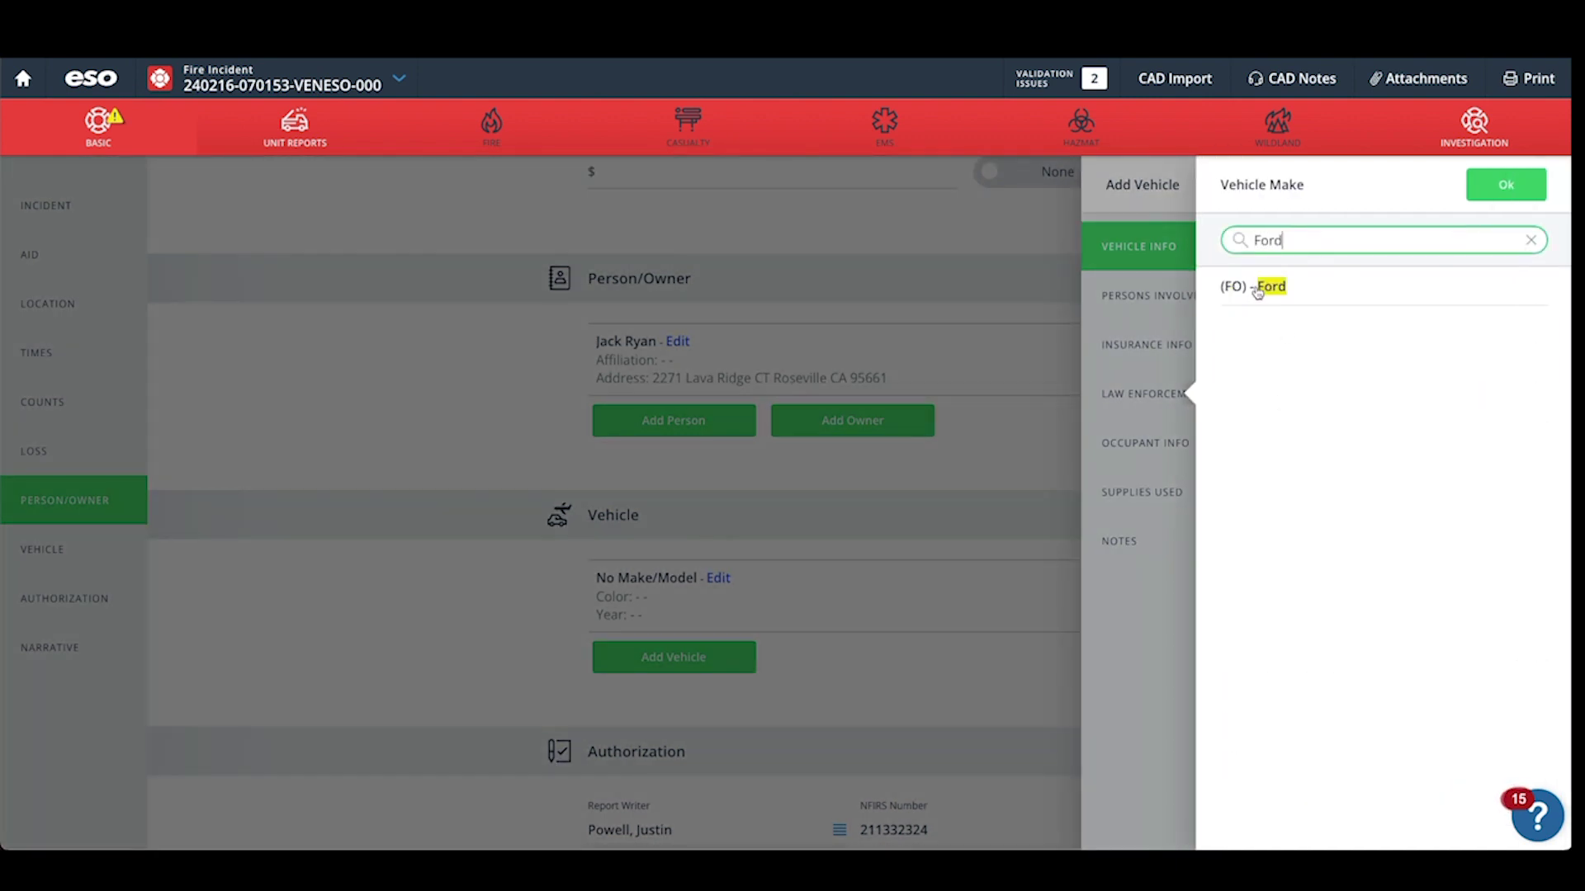
pyautogui.click(1263, 286)
# Enter vehicle model F150, colour White, year 2021, and the VIN.
pyautogui.click(1284, 462)
pyautogui.write('F14')
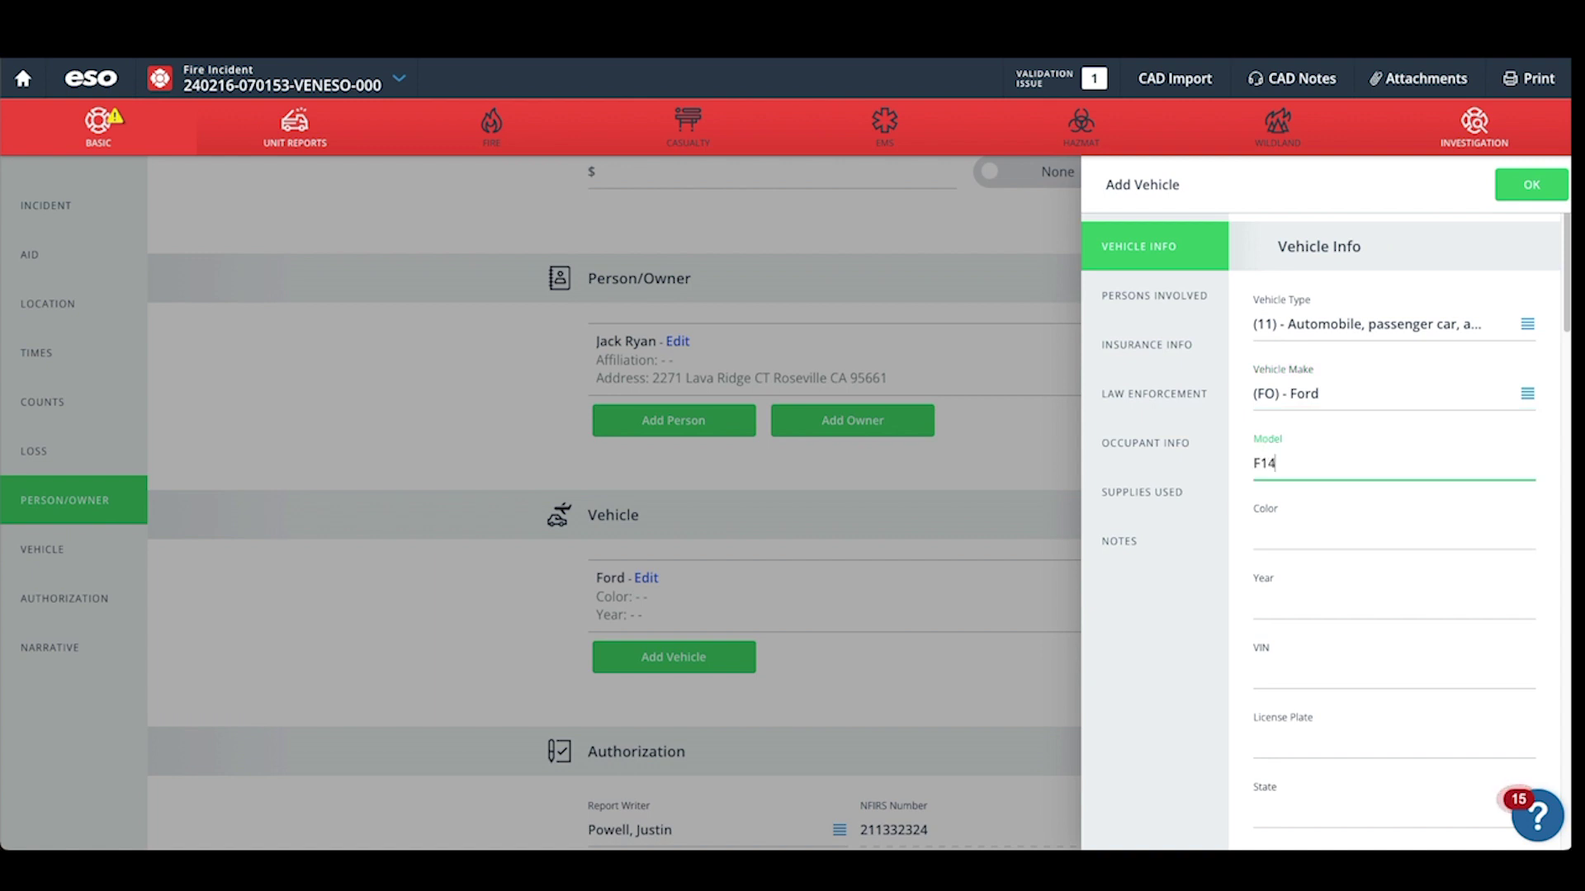
pyautogui.press('BackSpace')
pyautogui.write('50')
pyautogui.press('Tab')
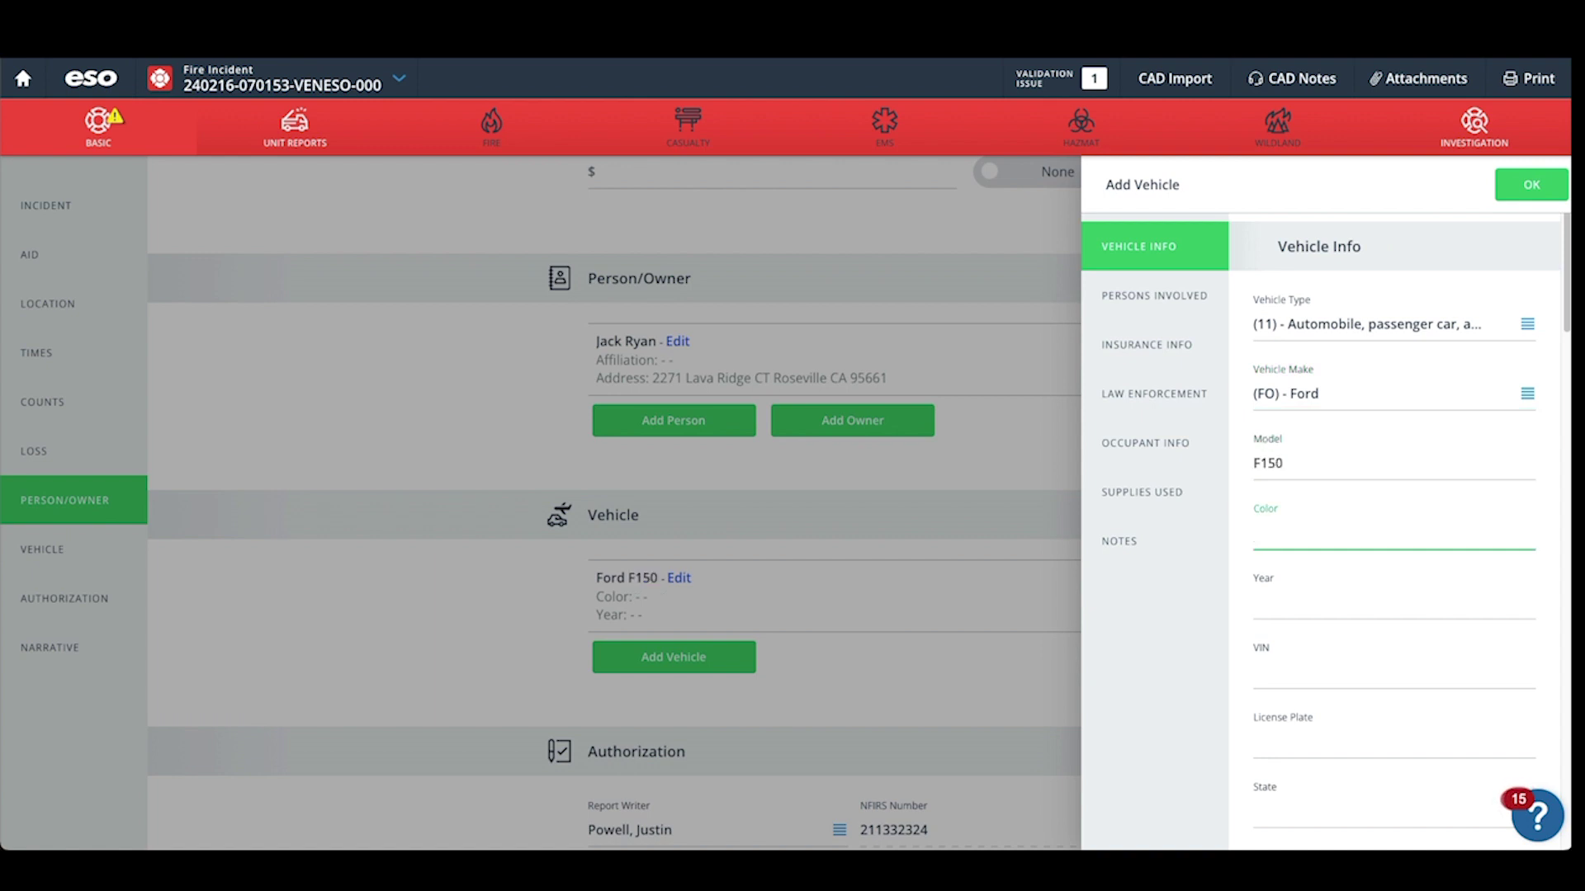
pyautogui.write('White')
pyautogui.press('Tab')
pyautogui.write('2')
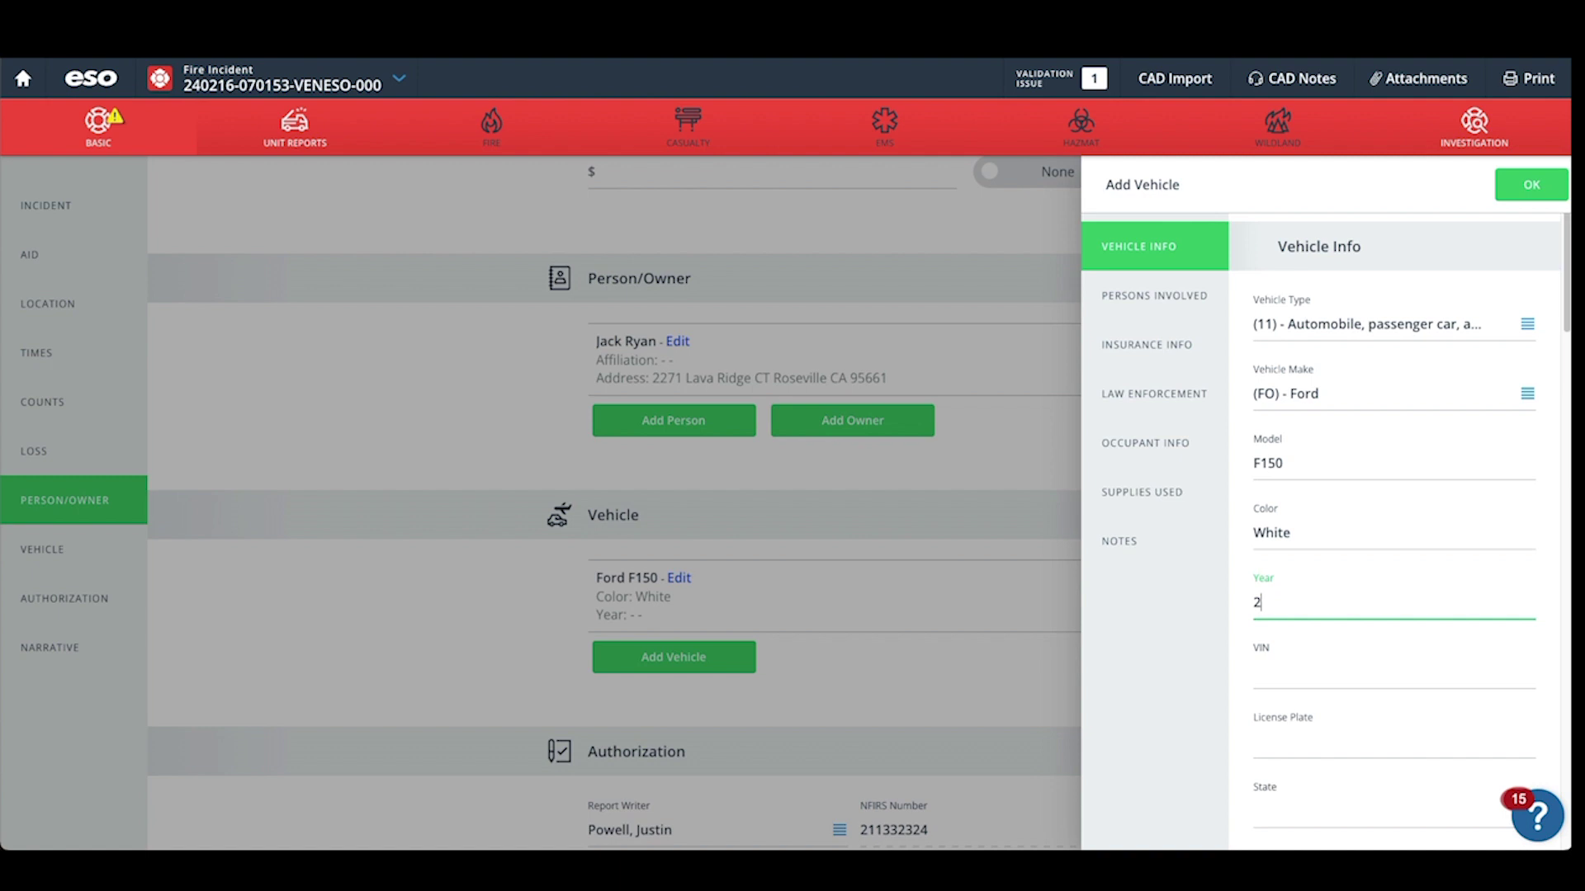
pyautogui.write('021')
pyautogui.press('Tab')
pyautogui.write('1')
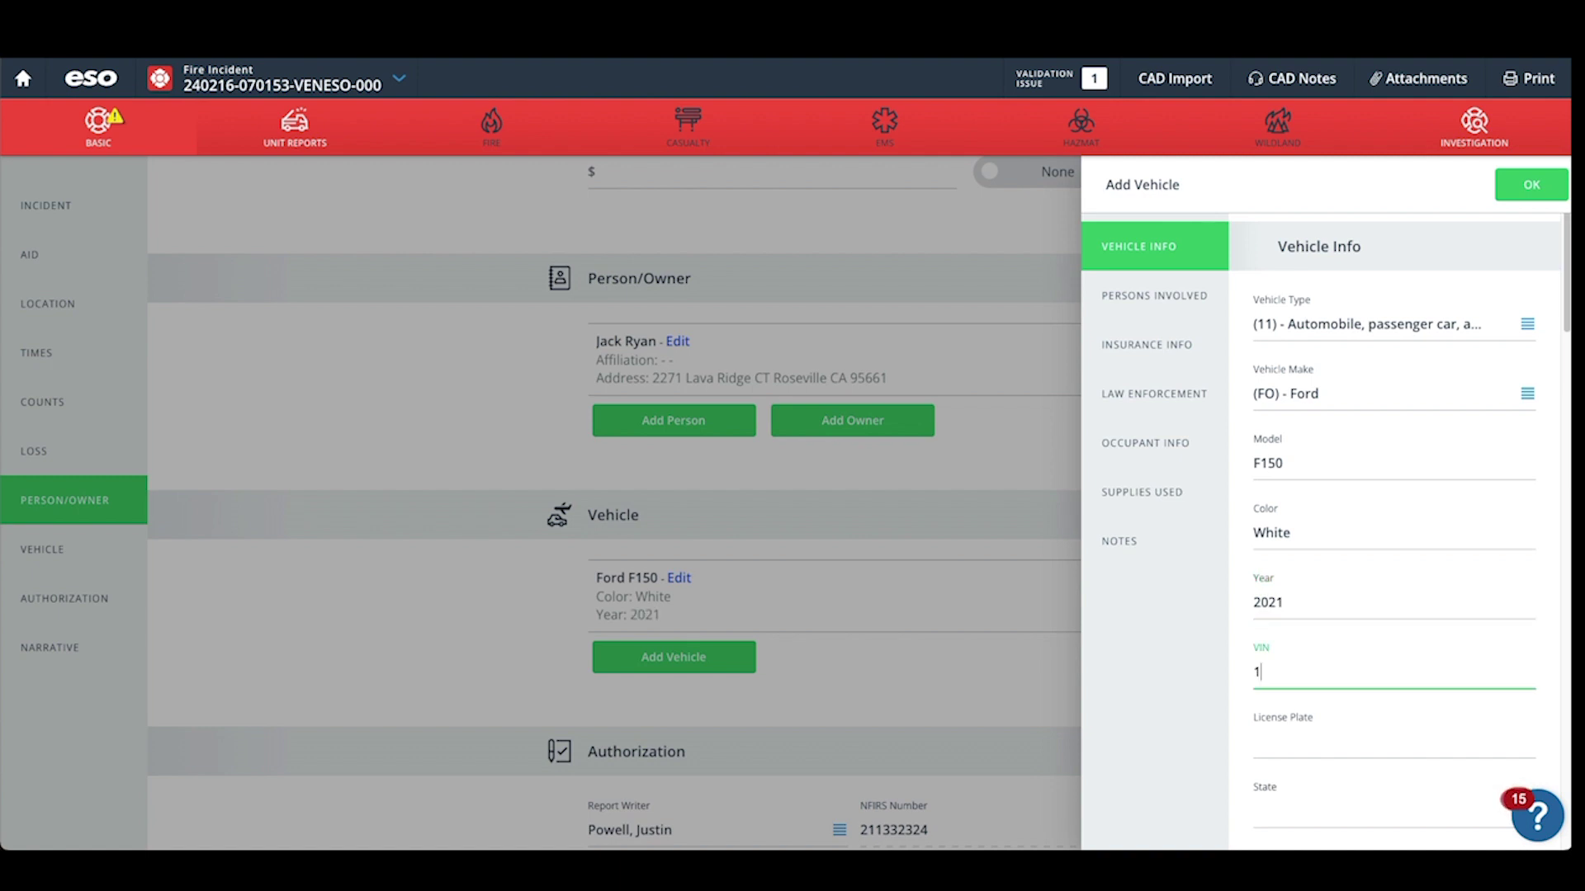
pyautogui.write('F2345X98765')
# Enter the vehicle's license plate number, registered in (CA) California.
pyautogui.scroll(-3, 1413, 507)
pyautogui.click(1286, 531)
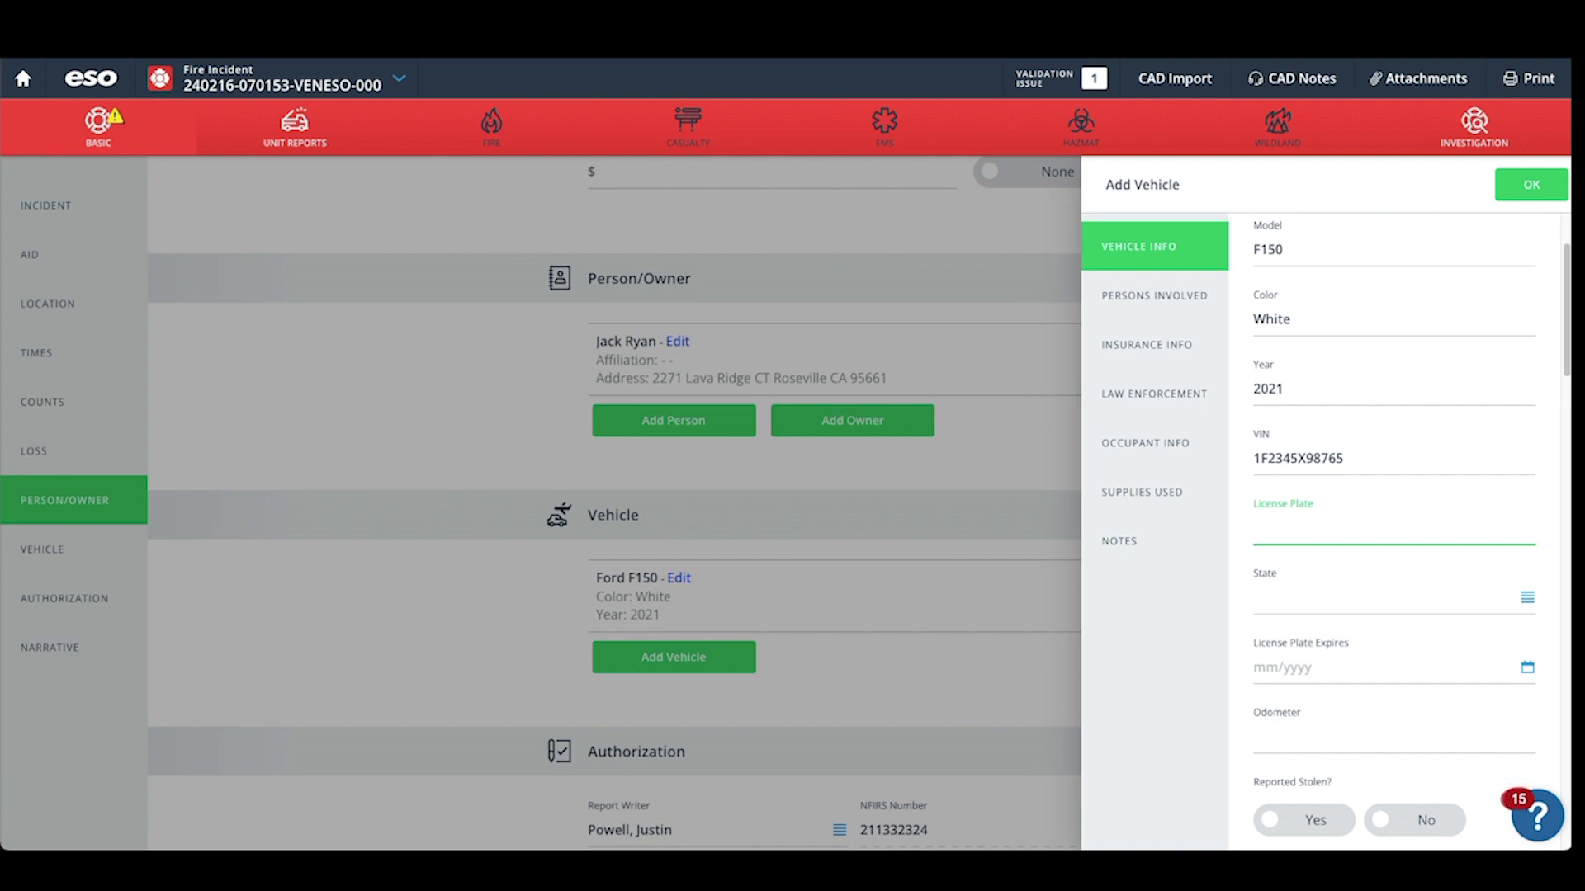
pyautogui.write('CB1234F')
pyautogui.click(1292, 603)
pyautogui.write('CA')
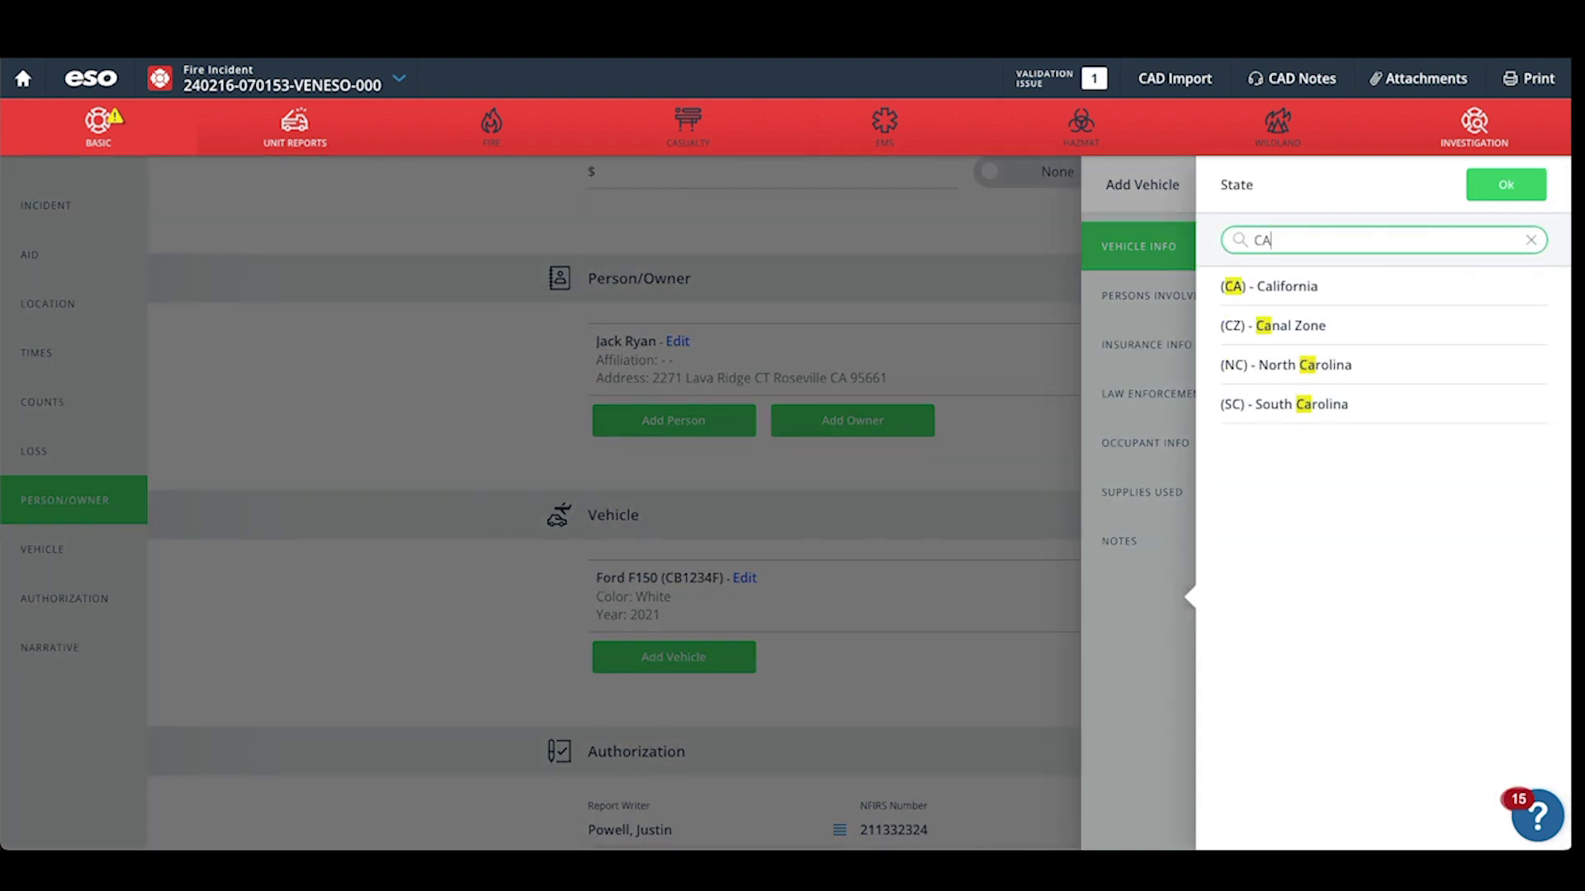
pyautogui.click(1289, 286)
# Mark the vehicle as not reported stolen and no extrication needed.
pyautogui.scroll(-1, 1271, 495)
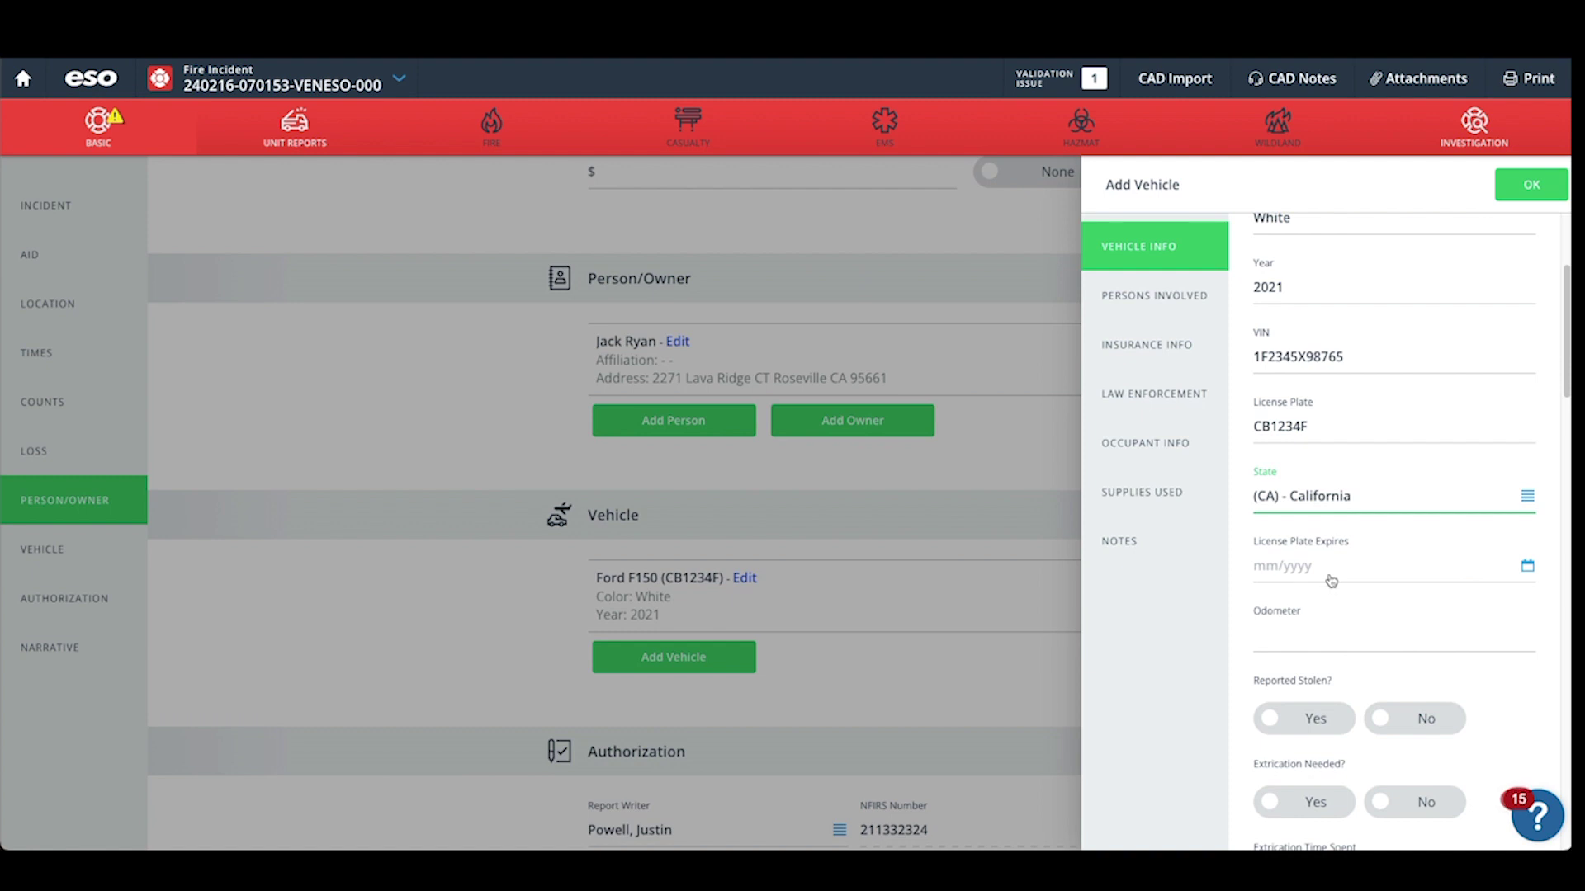
pyautogui.scroll(-1, 1345, 586)
pyautogui.click(1386, 626)
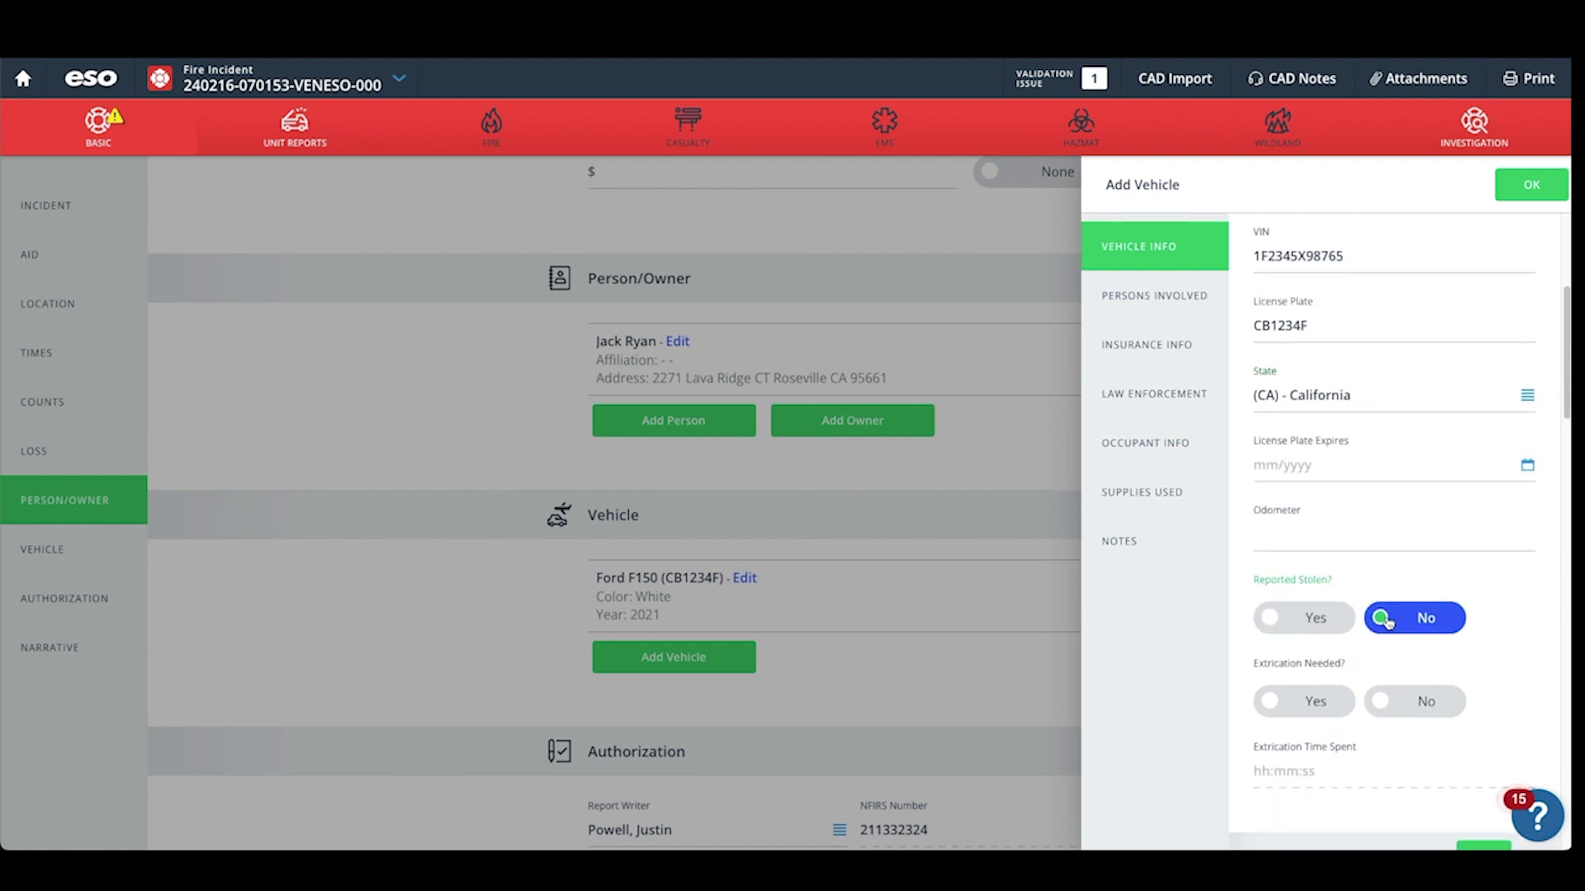
pyautogui.click(1378, 704)
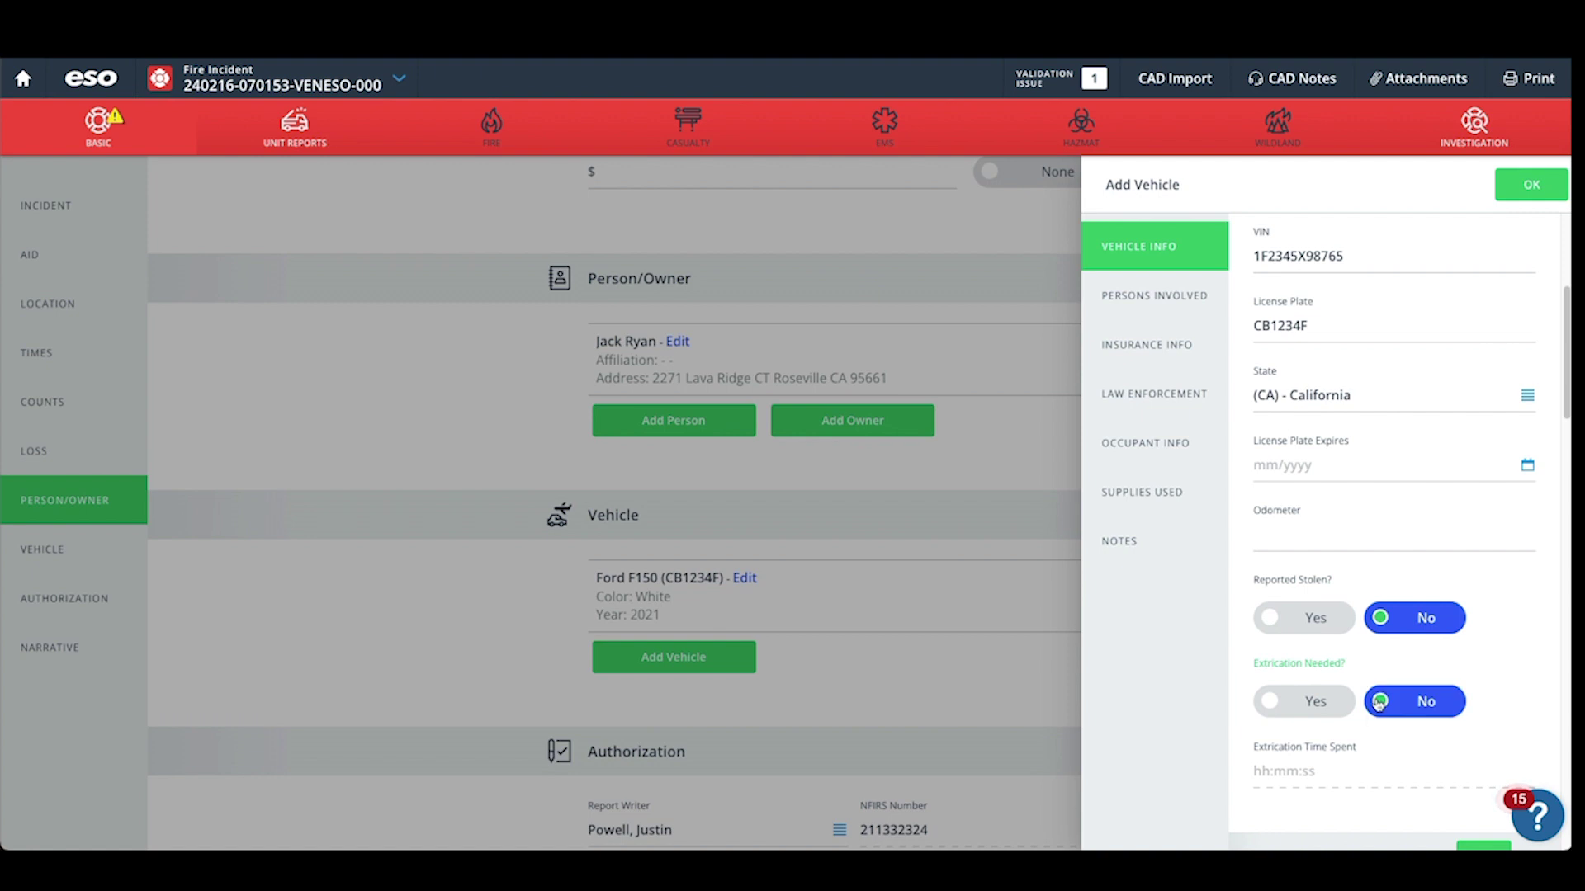
pyautogui.scroll(-3, 1377, 703)
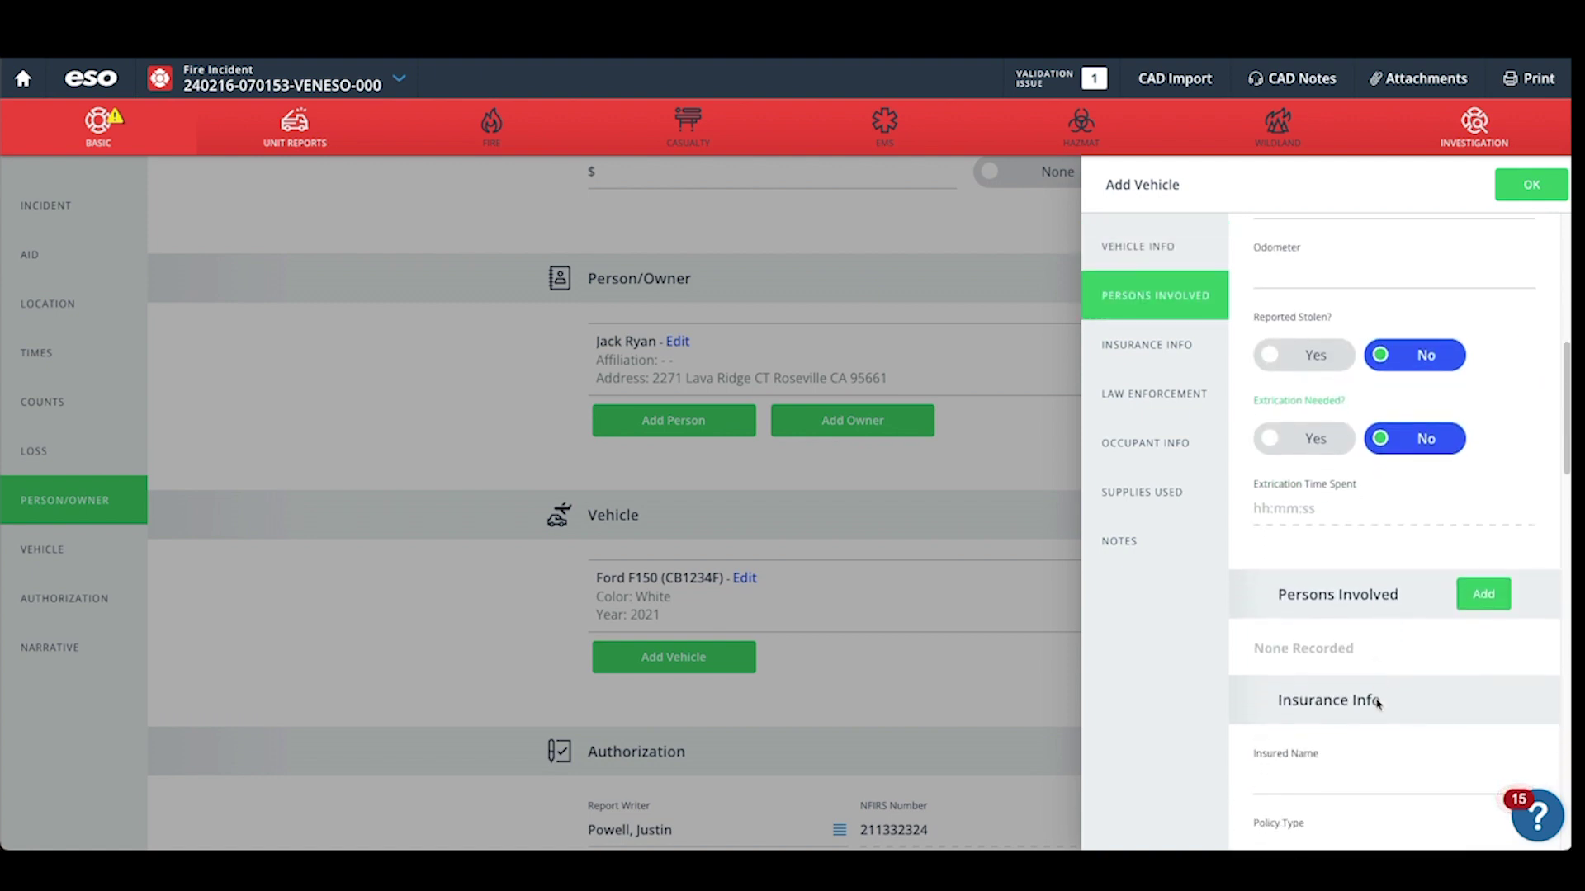
pyautogui.scroll(-1, 1378, 704)
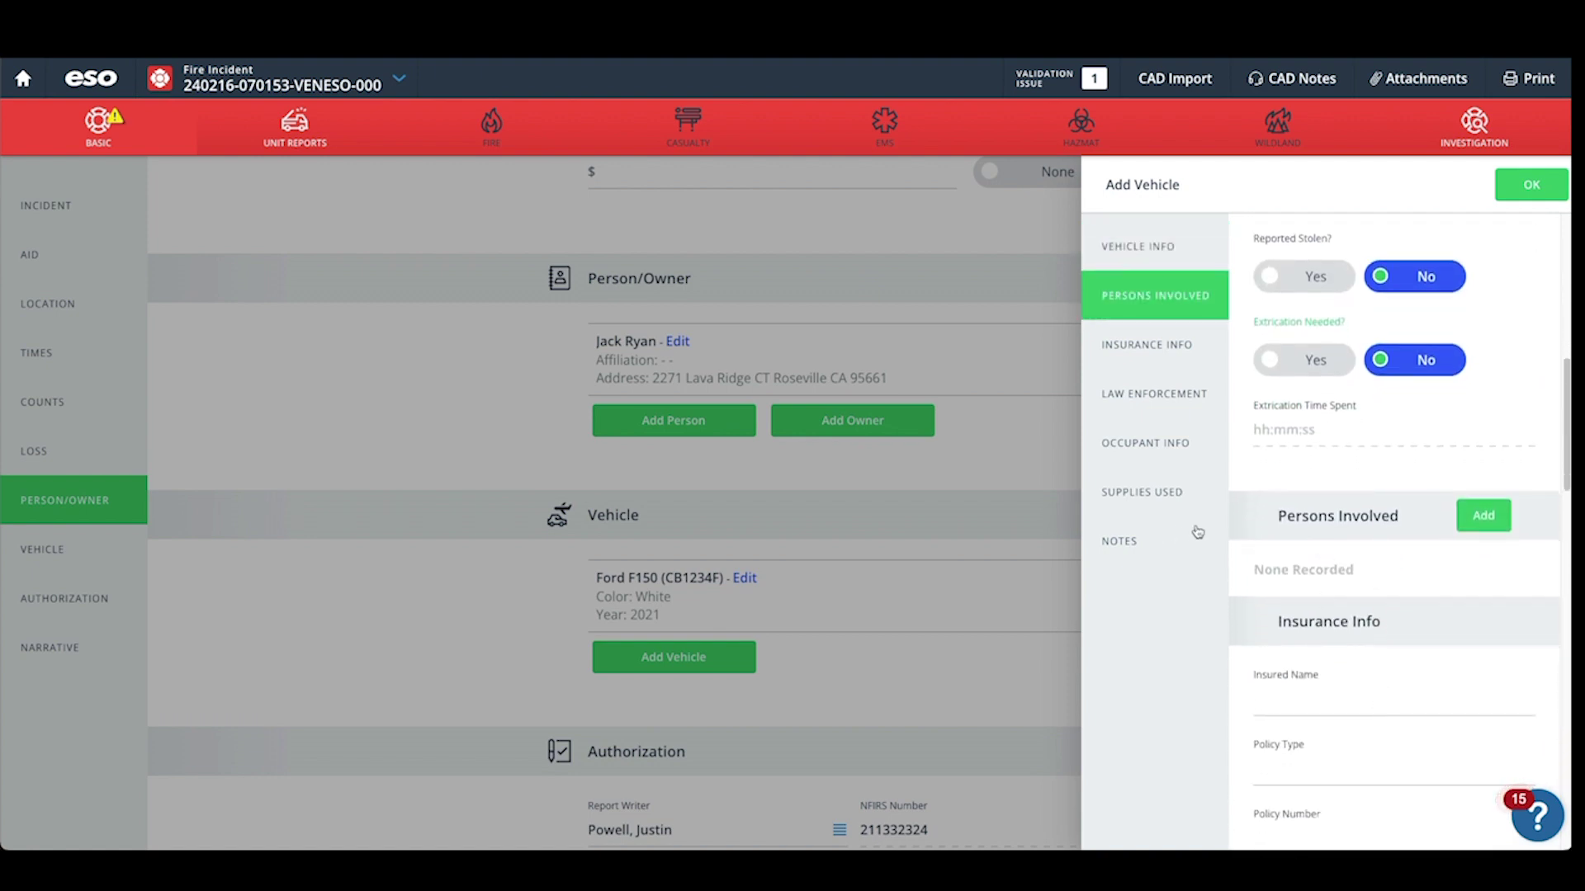
pyautogui.scroll(-2, 1279, 537)
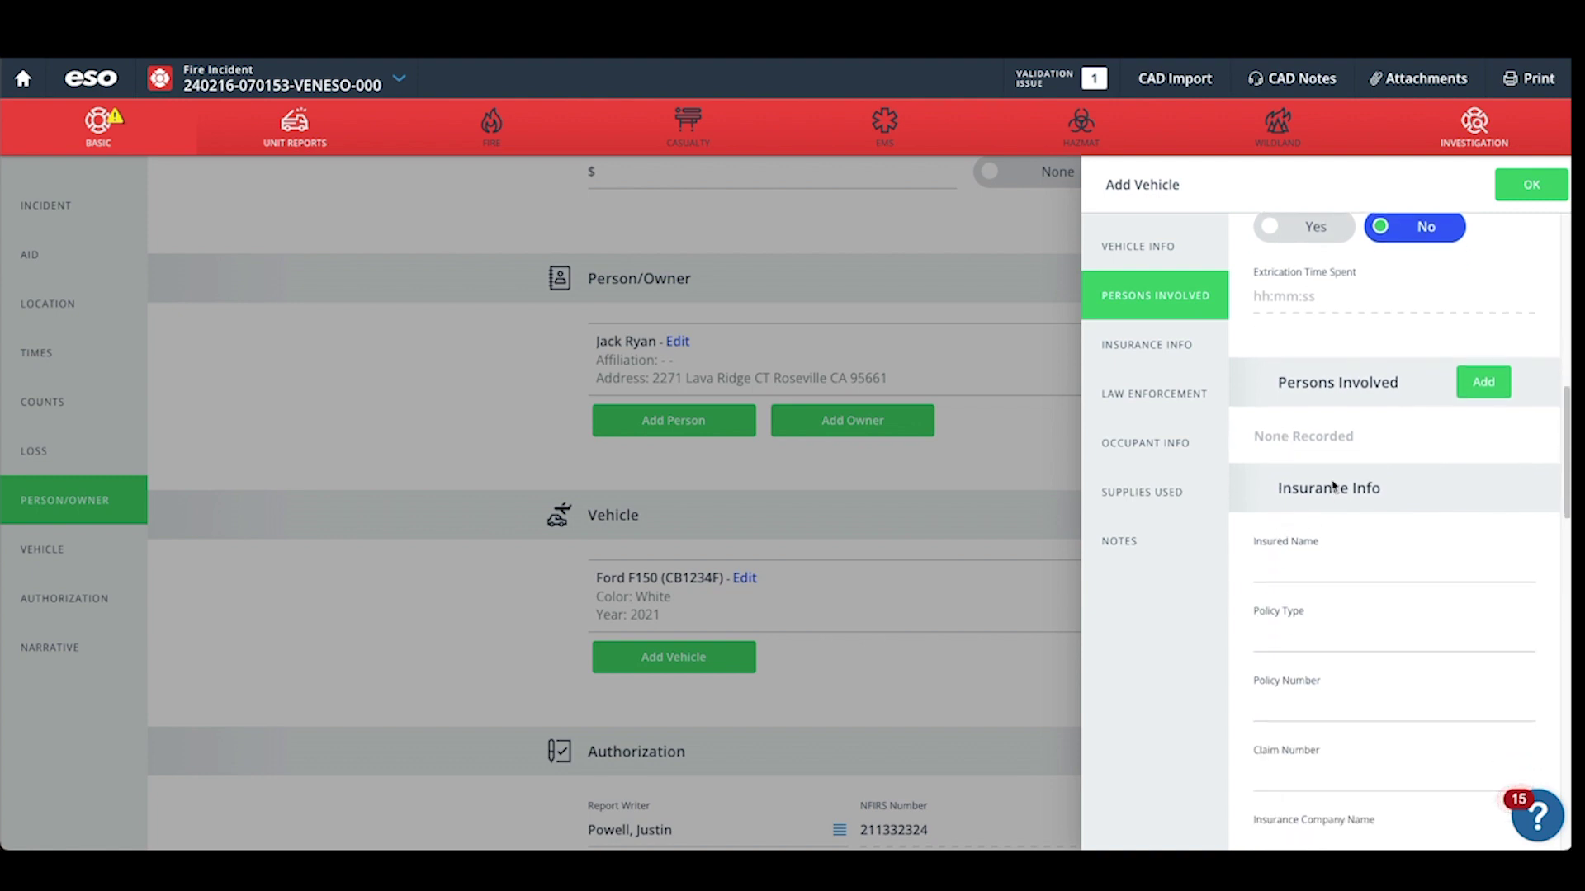
# Add the report's owner as the vehicle's associated person involved.
pyautogui.click(1485, 384)
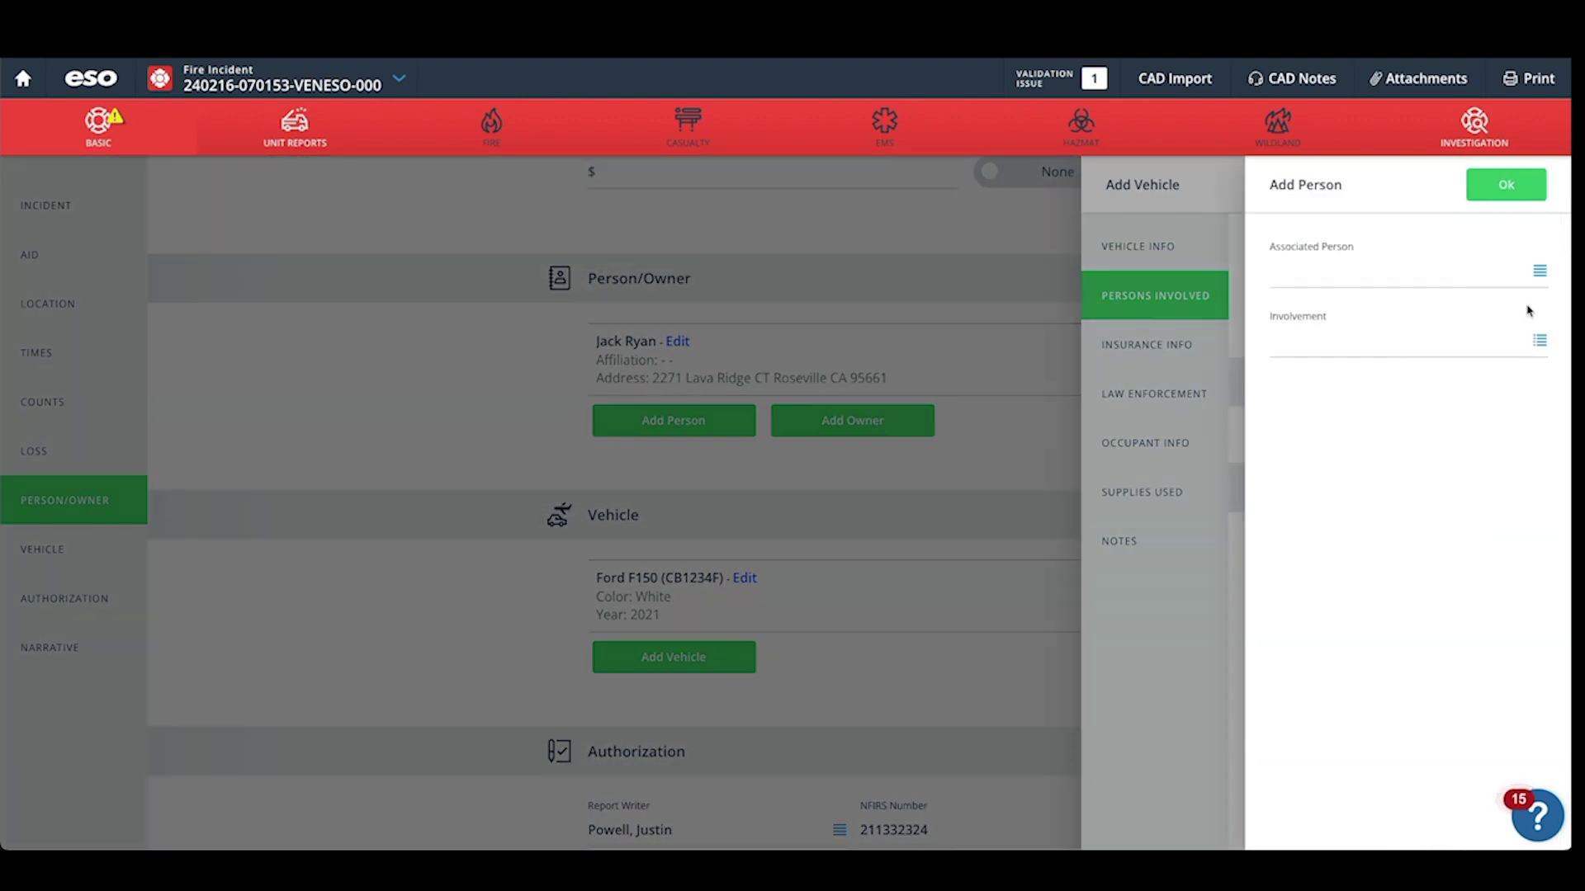
pyautogui.click(1540, 272)
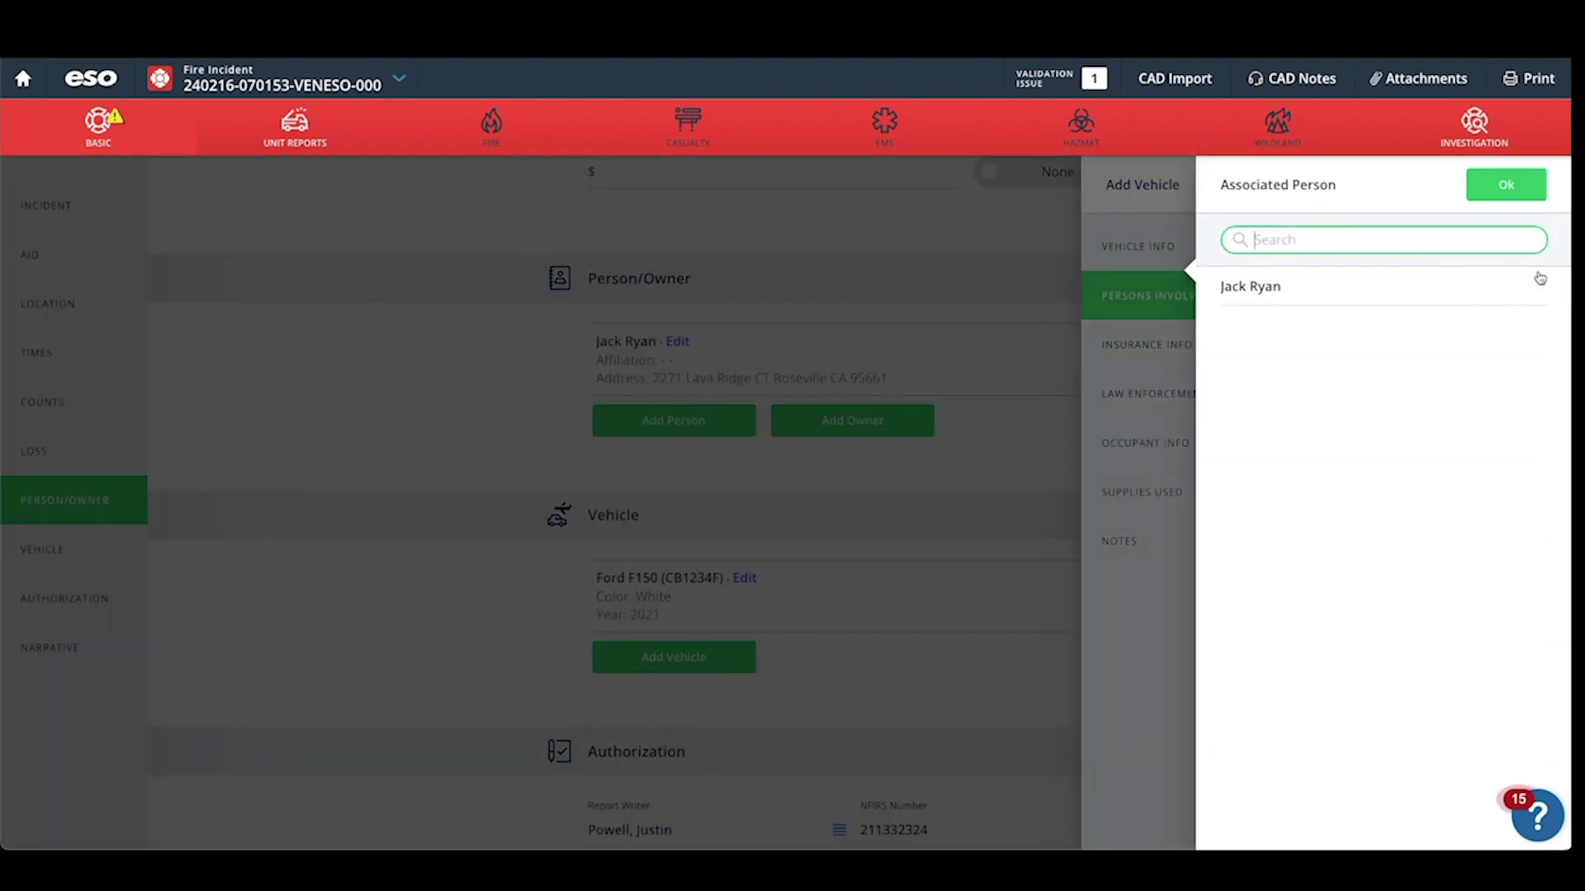
pyautogui.click(1265, 288)
pyautogui.click(1498, 188)
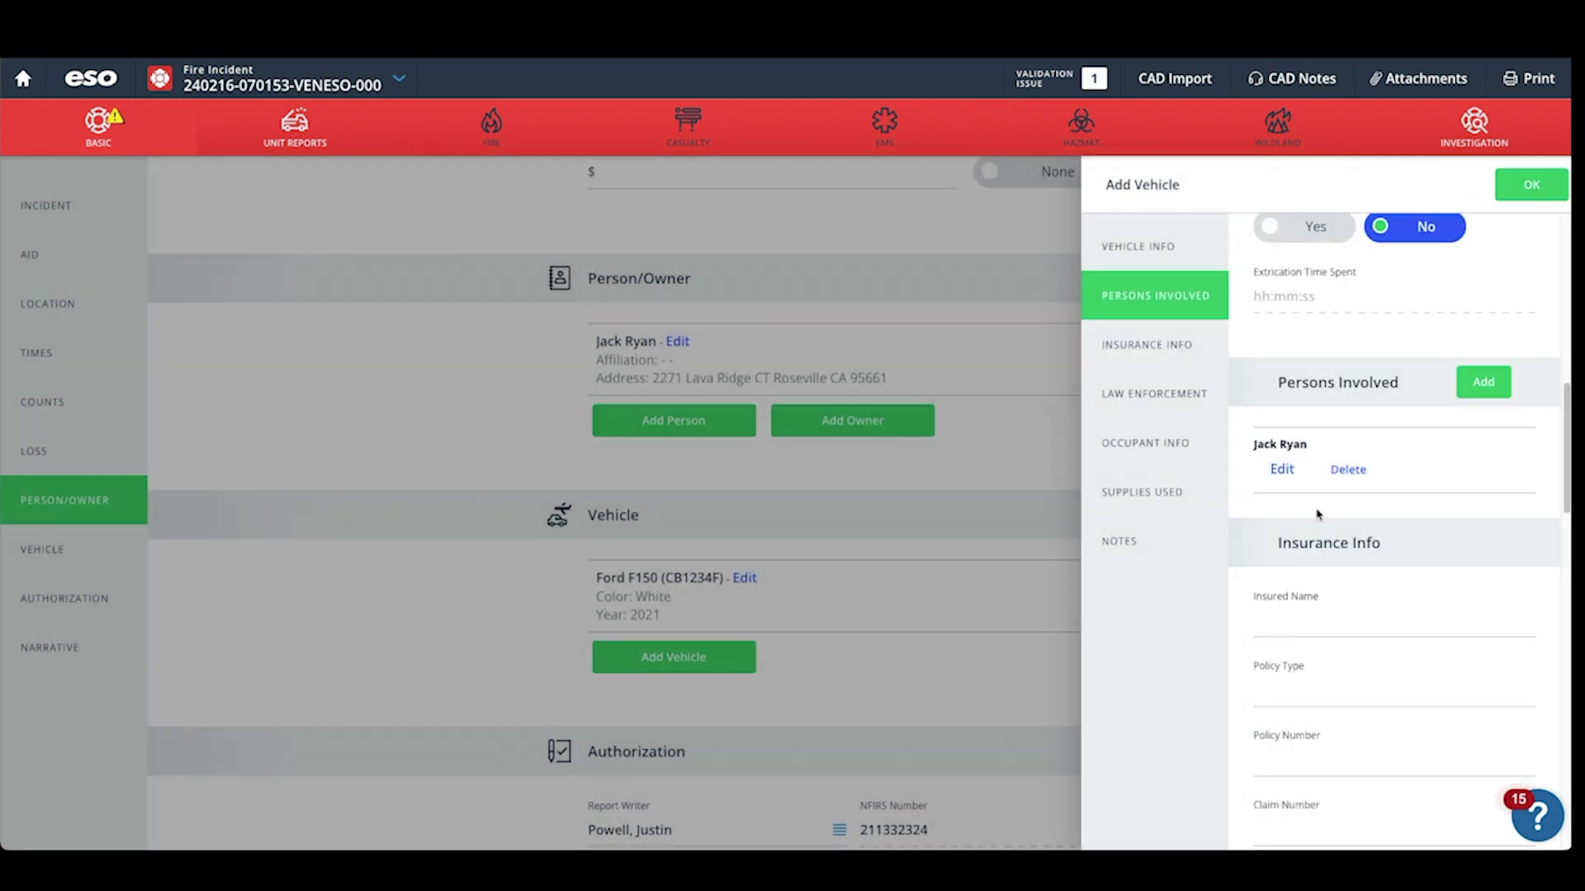
pyautogui.scroll(-1, 1317, 509)
pyautogui.scroll(-1, 1317, 510)
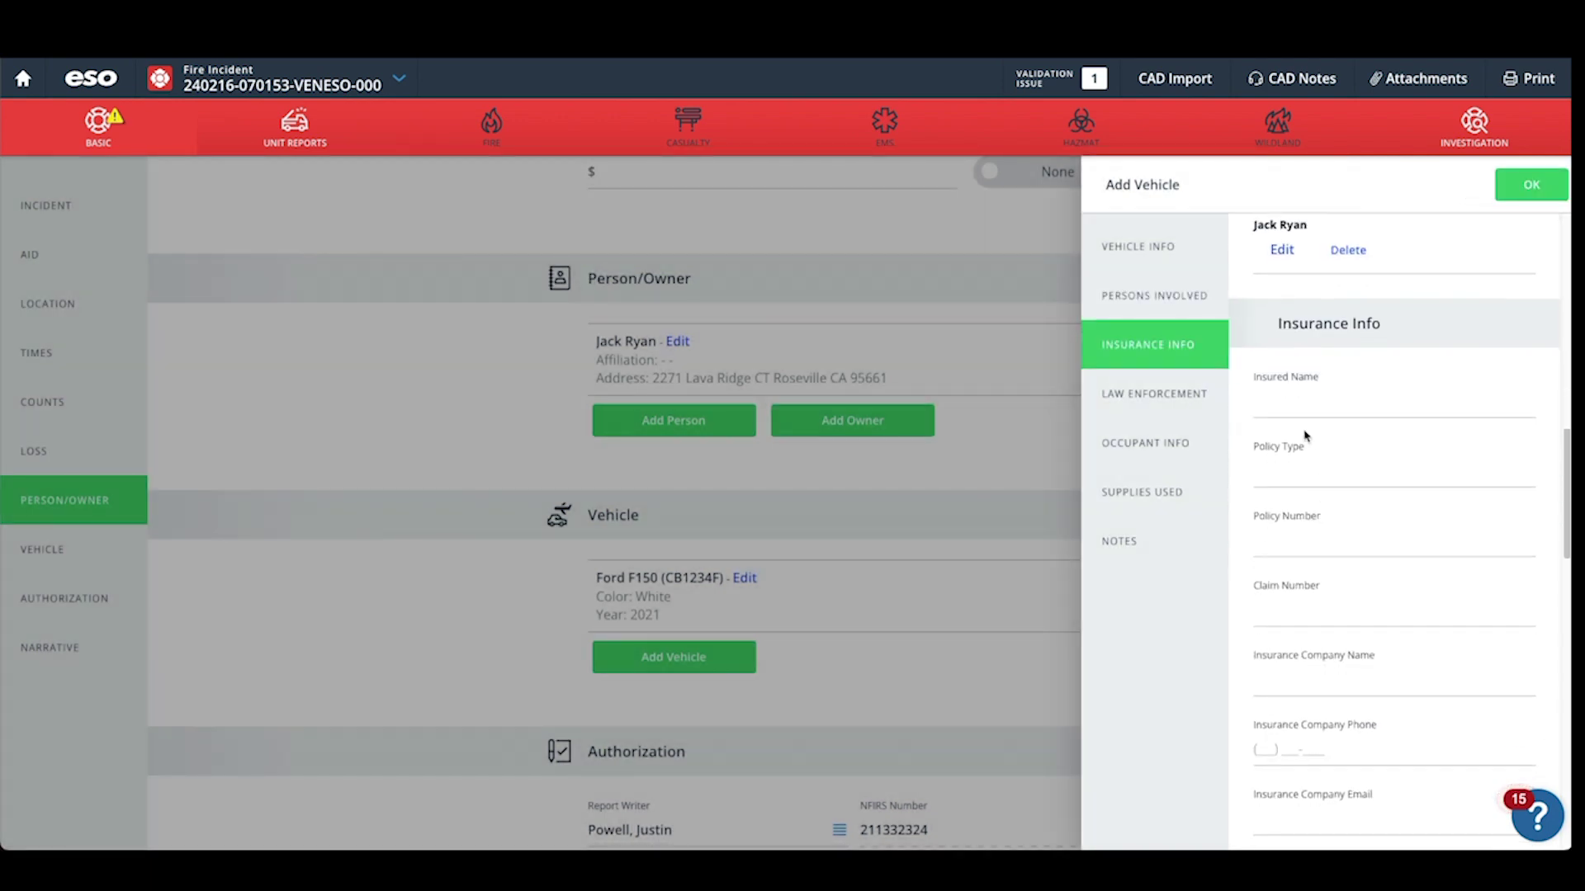
# Fill the insurance with the insured's name, policy type Auto, policy number, State Farm, and phone.
pyautogui.click(1287, 409)
pyautogui.write('Jack Ryan')
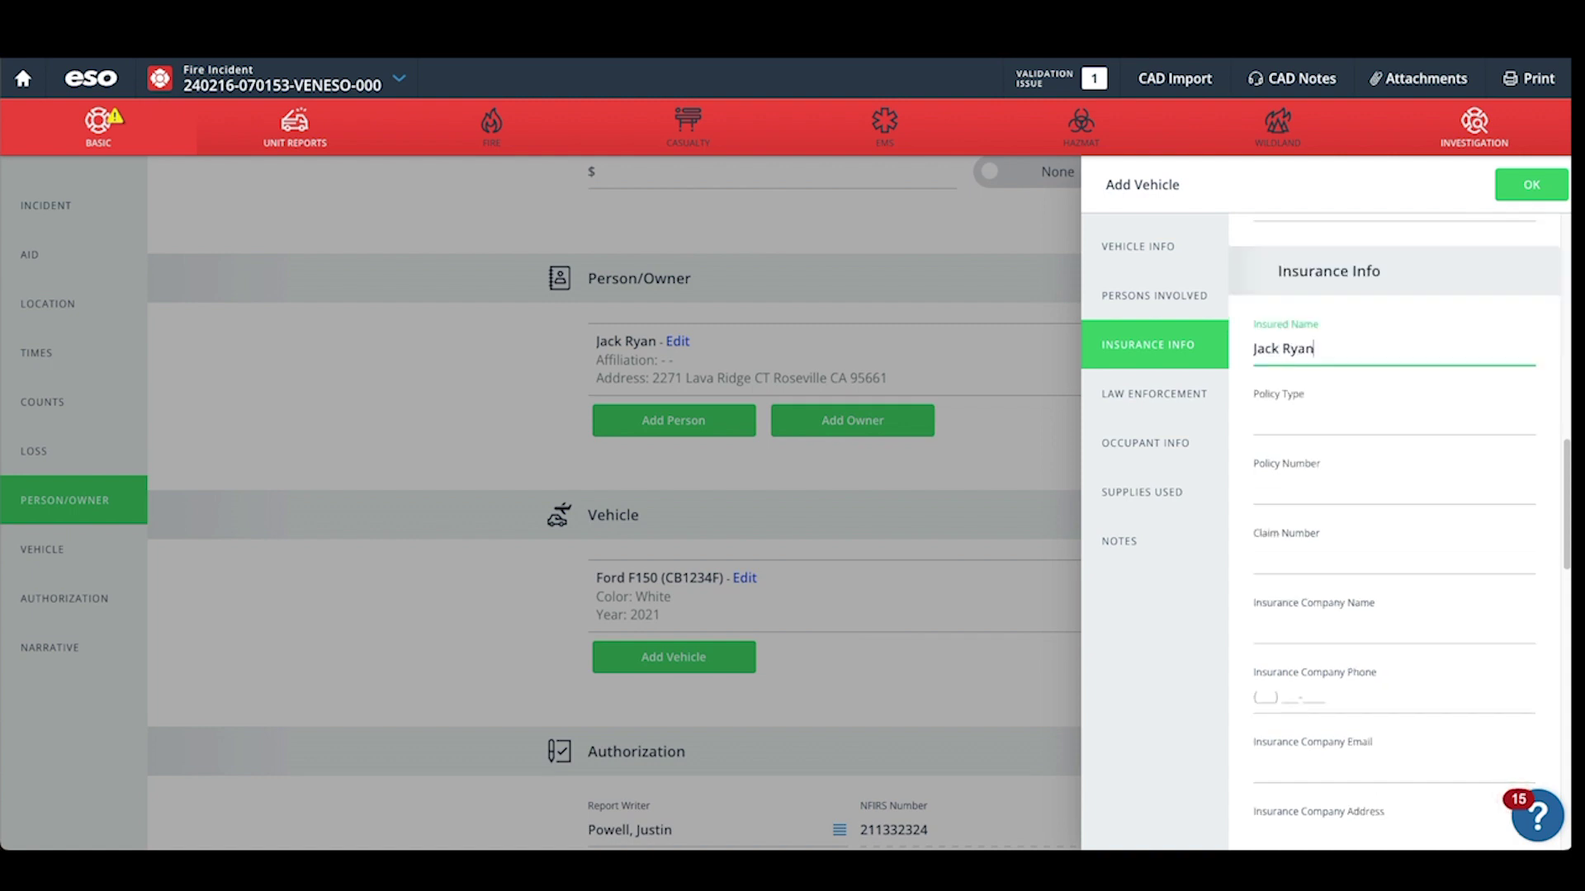
pyautogui.press('Tab')
pyautogui.write('Auto')
pyautogui.press('Tab')
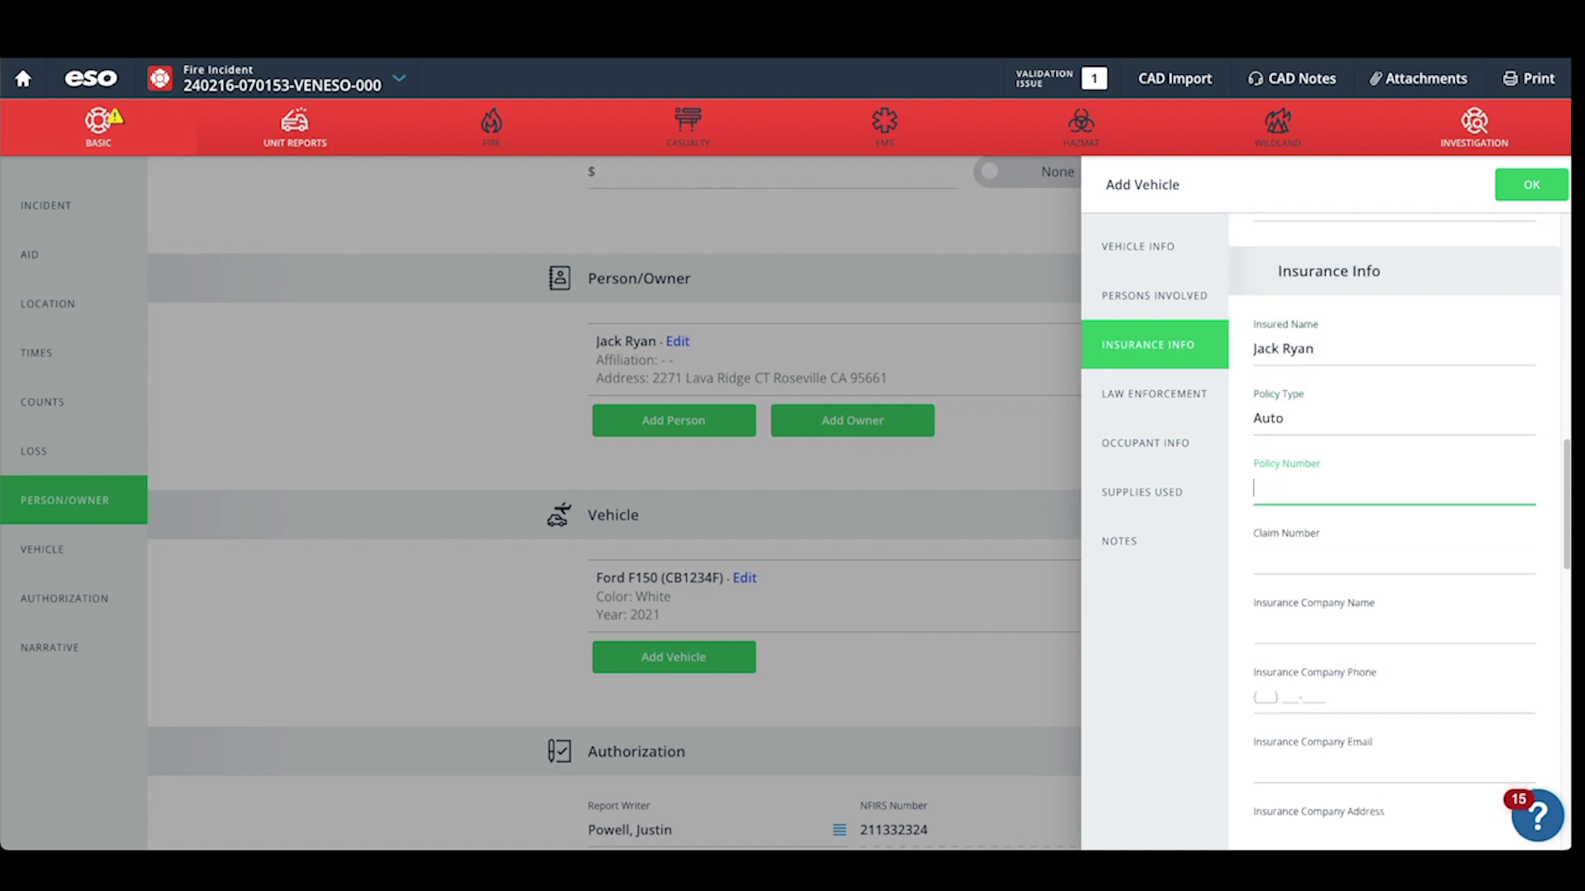
pyautogui.write('12345XYZ76543')
pyautogui.click(1301, 562)
pyautogui.scroll(-2, 1298, 566)
pyautogui.click(1287, 512)
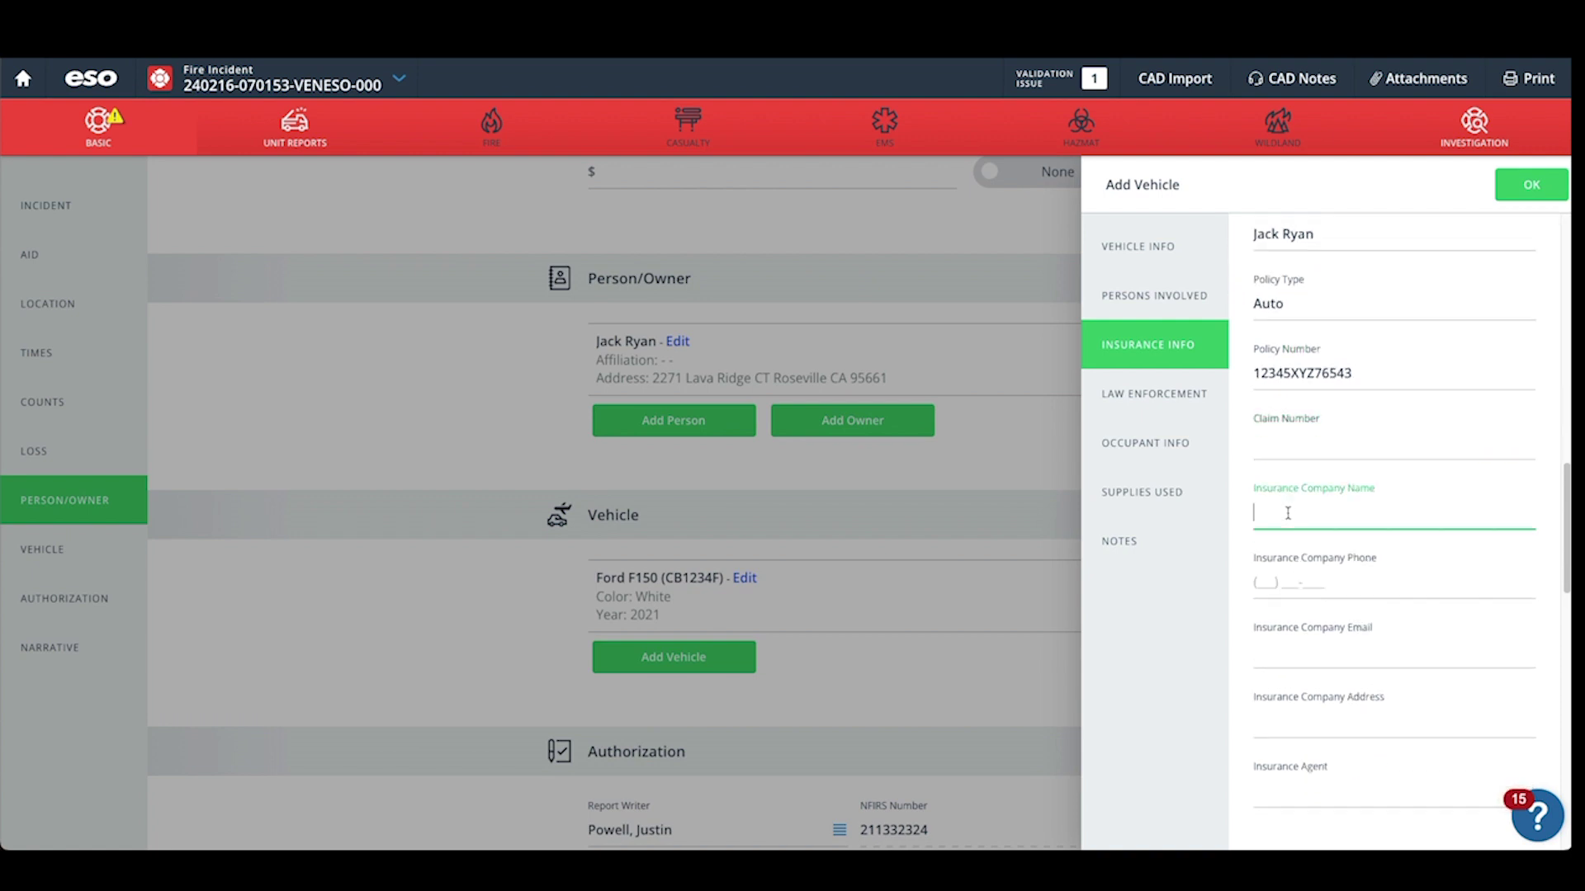
pyautogui.write('State Farm')
pyautogui.click(1253, 583)
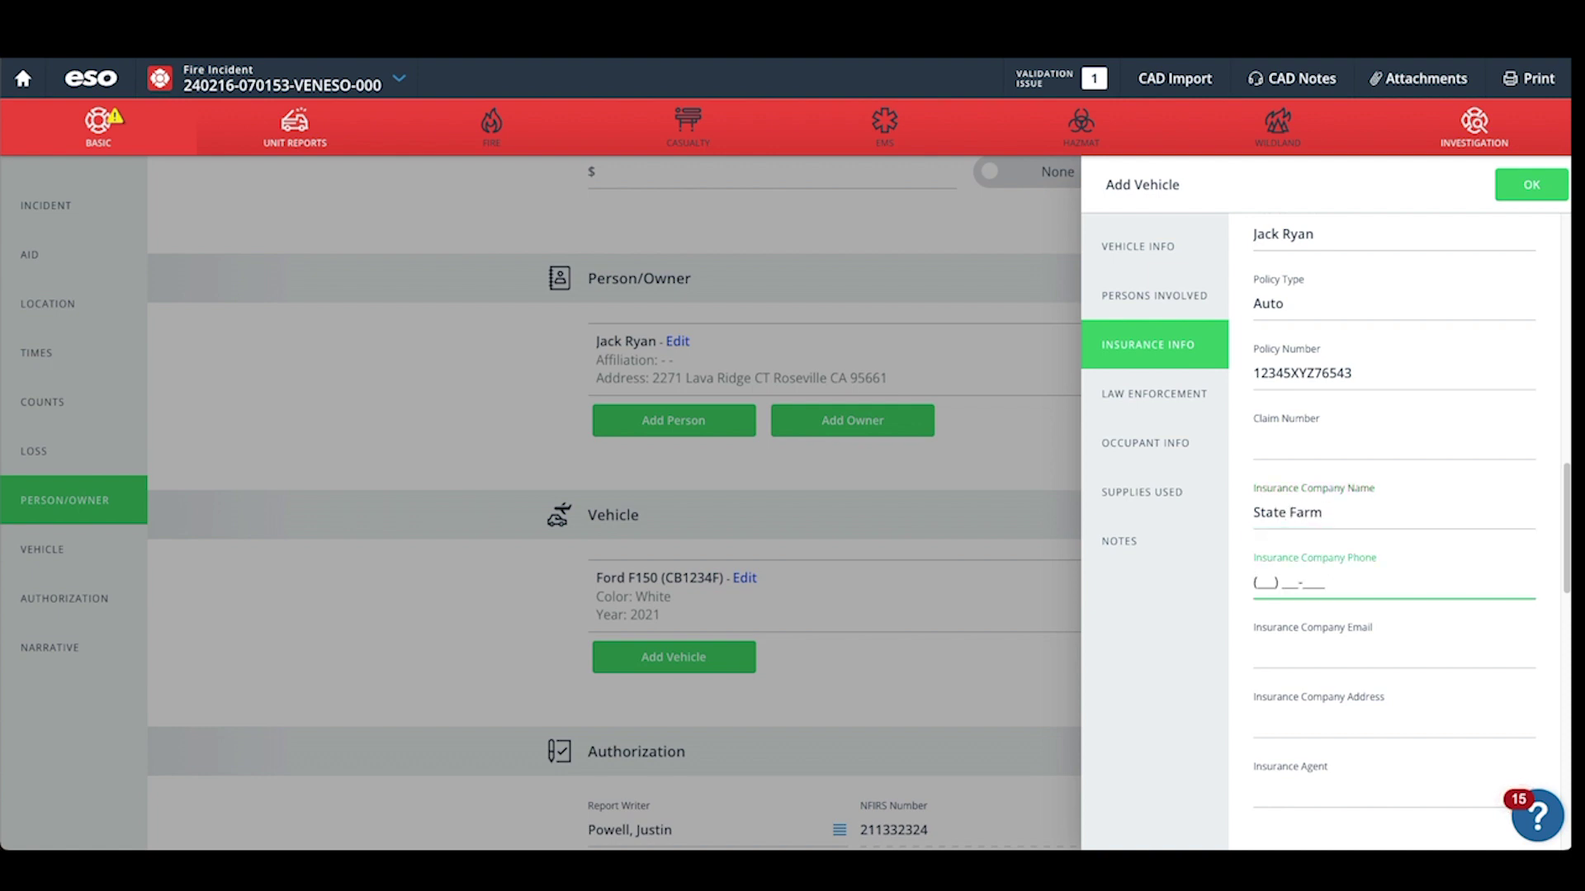
pyautogui.write('5155551212')
pyautogui.press('Tab')
# Save and close the Ford F150 vehicle form, returning to the incident report.
pyautogui.scroll(-3, 1394, 511)
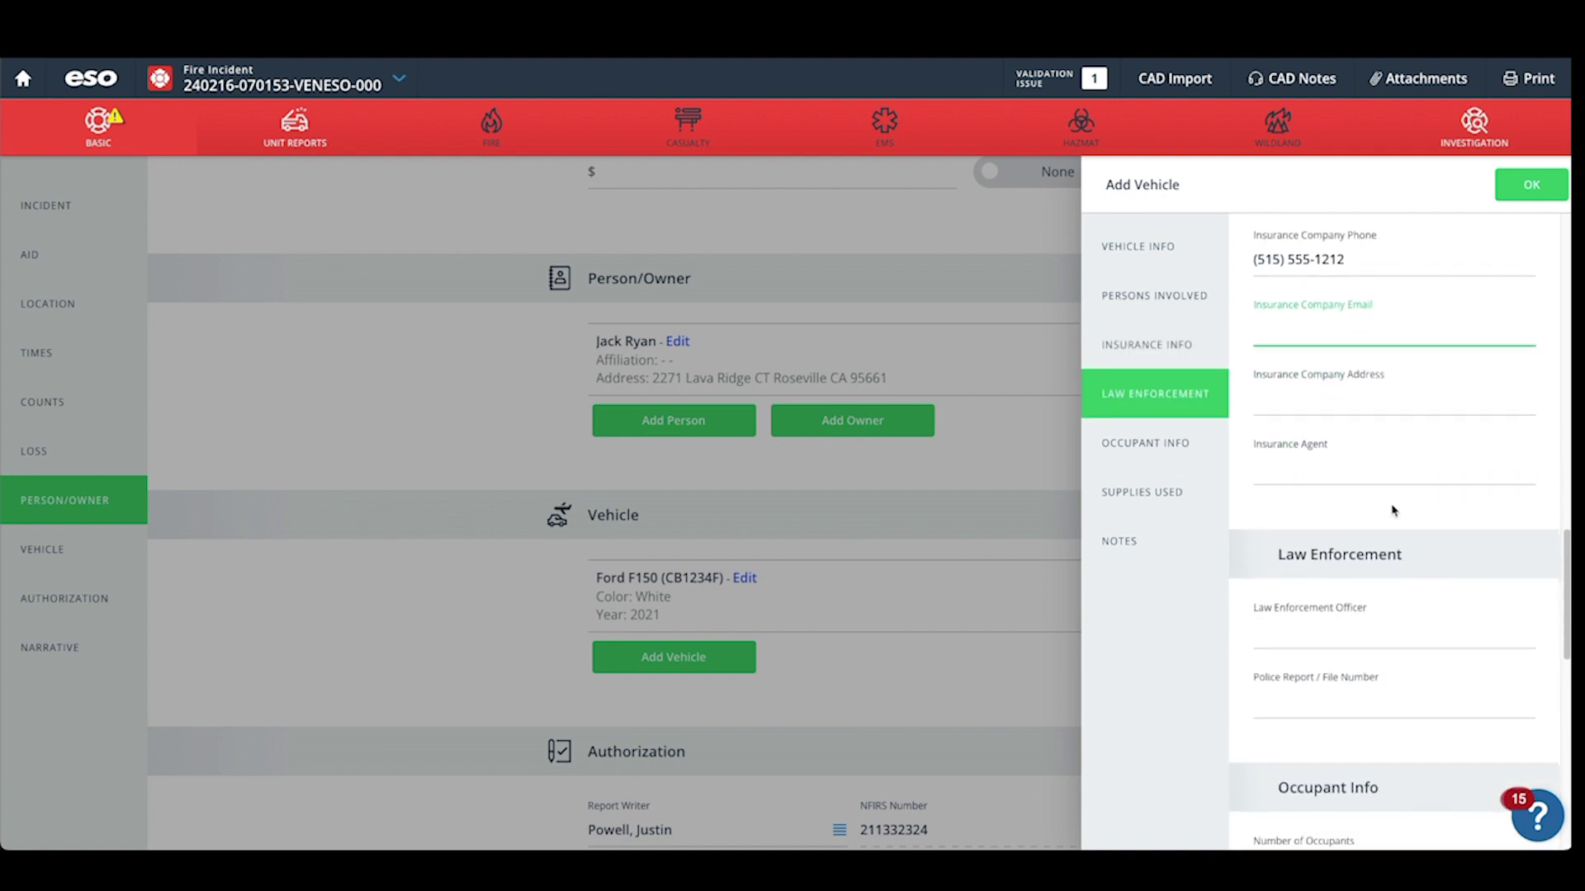
pyautogui.scroll(-2, 1319, 522)
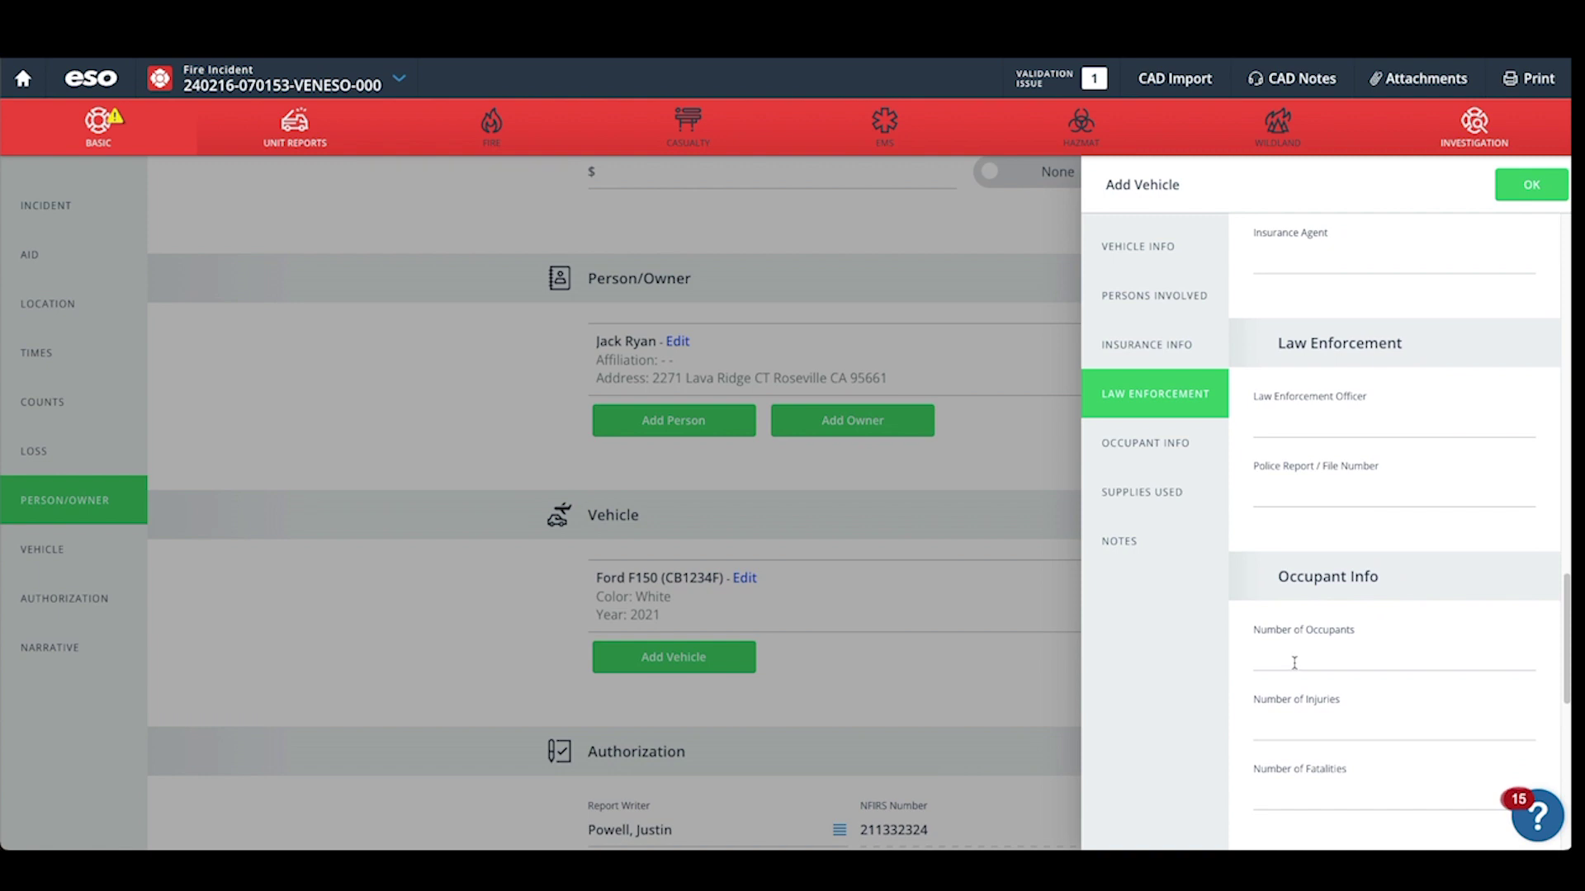
pyautogui.scroll(-1, 1294, 663)
pyautogui.scroll(-2, 1315, 636)
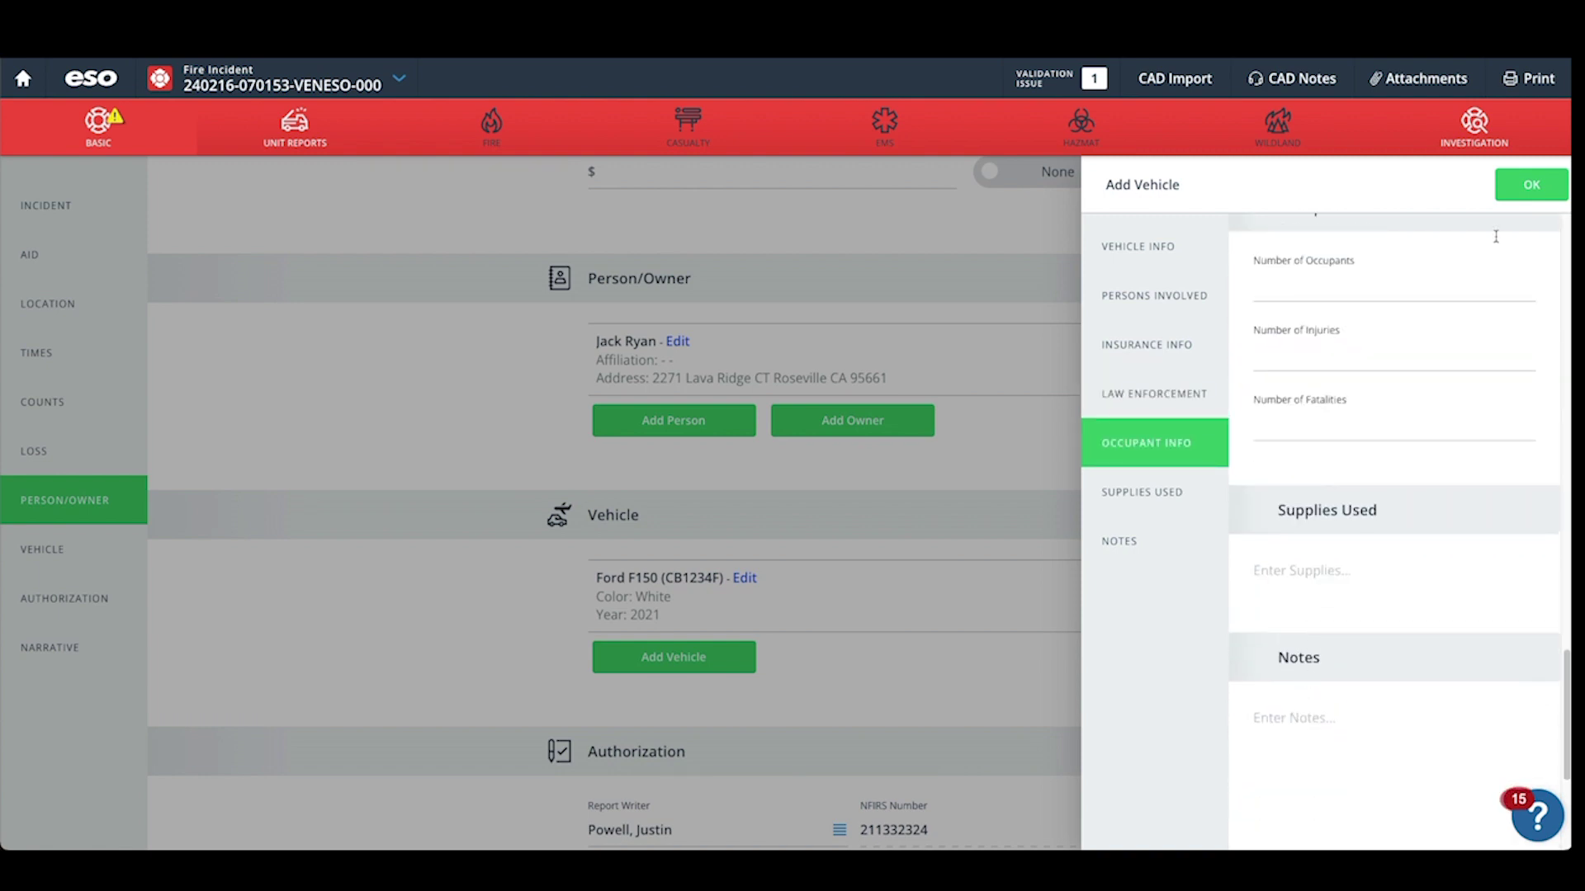
pyautogui.click(1527, 187)
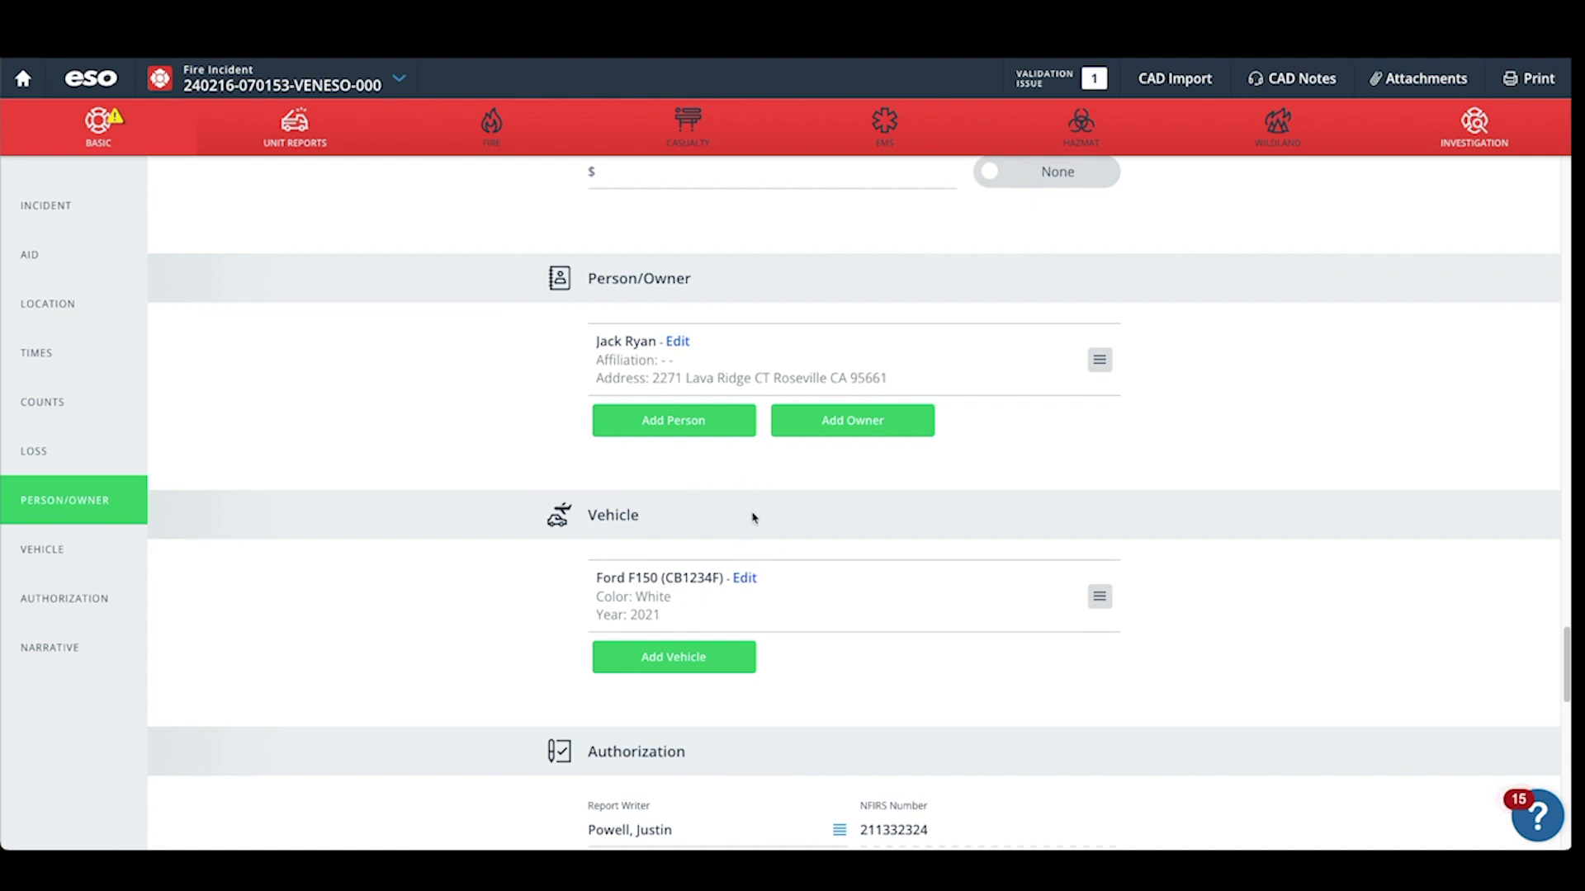
pyautogui.scroll(-5, 753, 517)
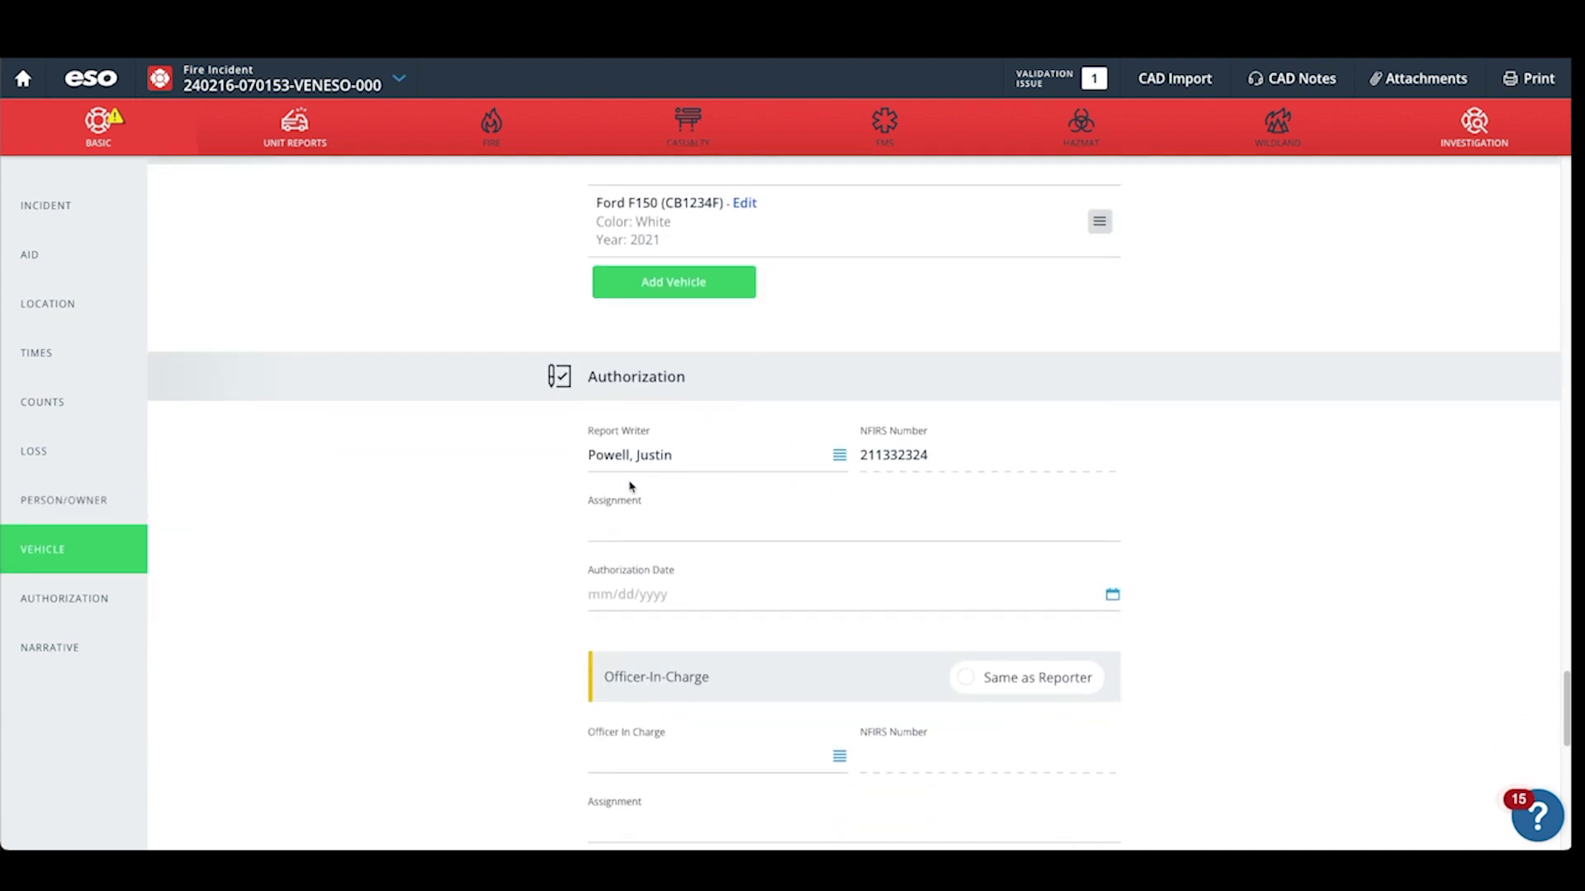
# Set Authorization Date to 02/16/2024 and make the Officer-In-Charge Same as Reporter.
pyautogui.click(1118, 602)
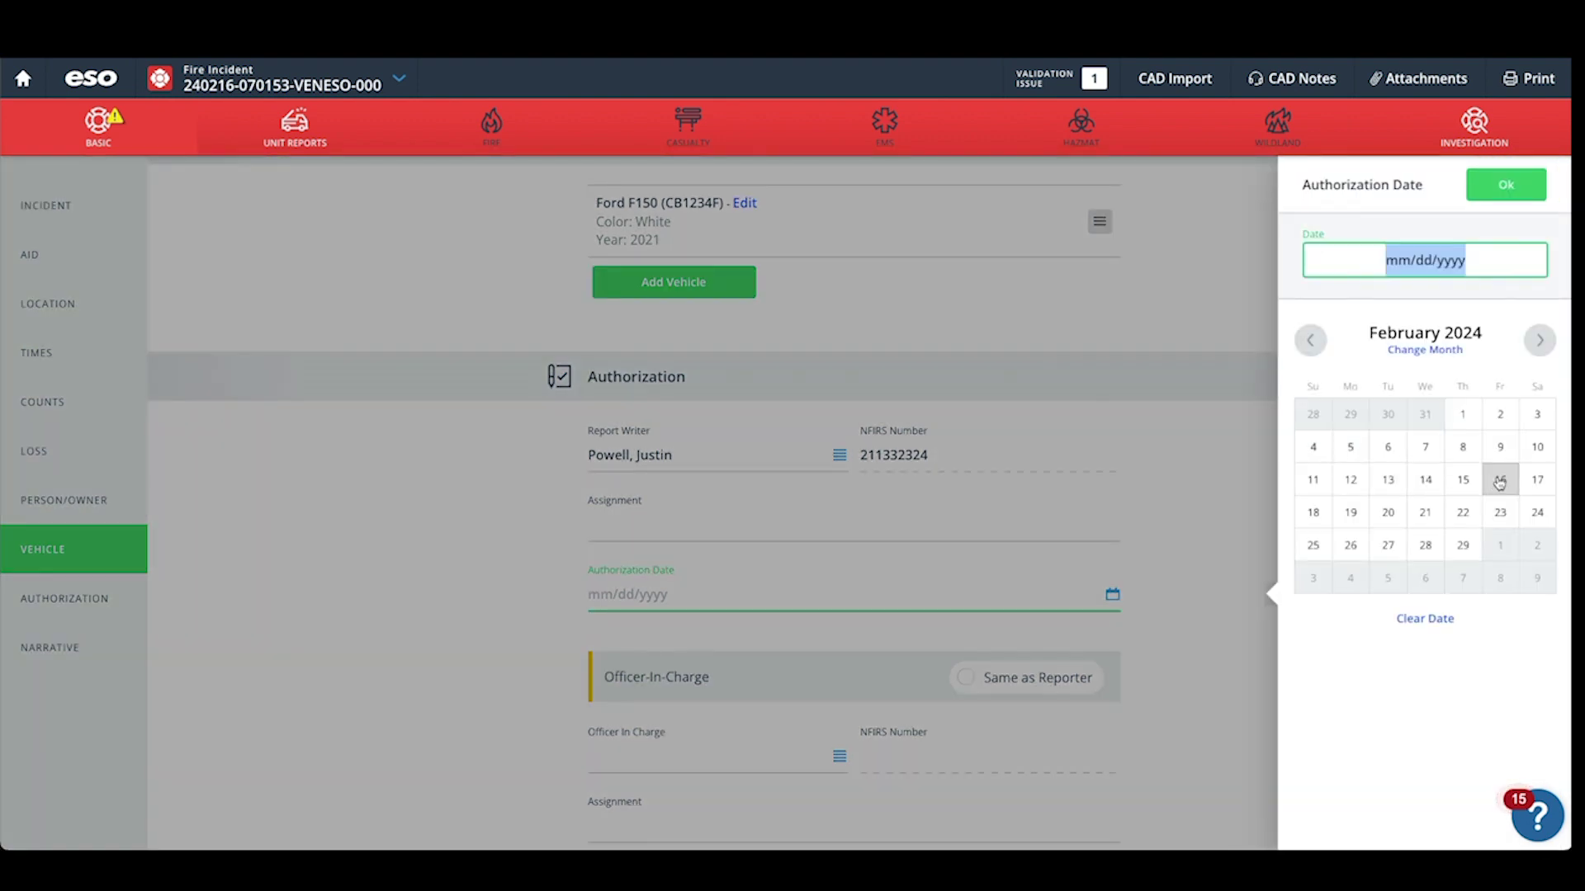
pyautogui.click(1497, 481)
pyautogui.click(1505, 190)
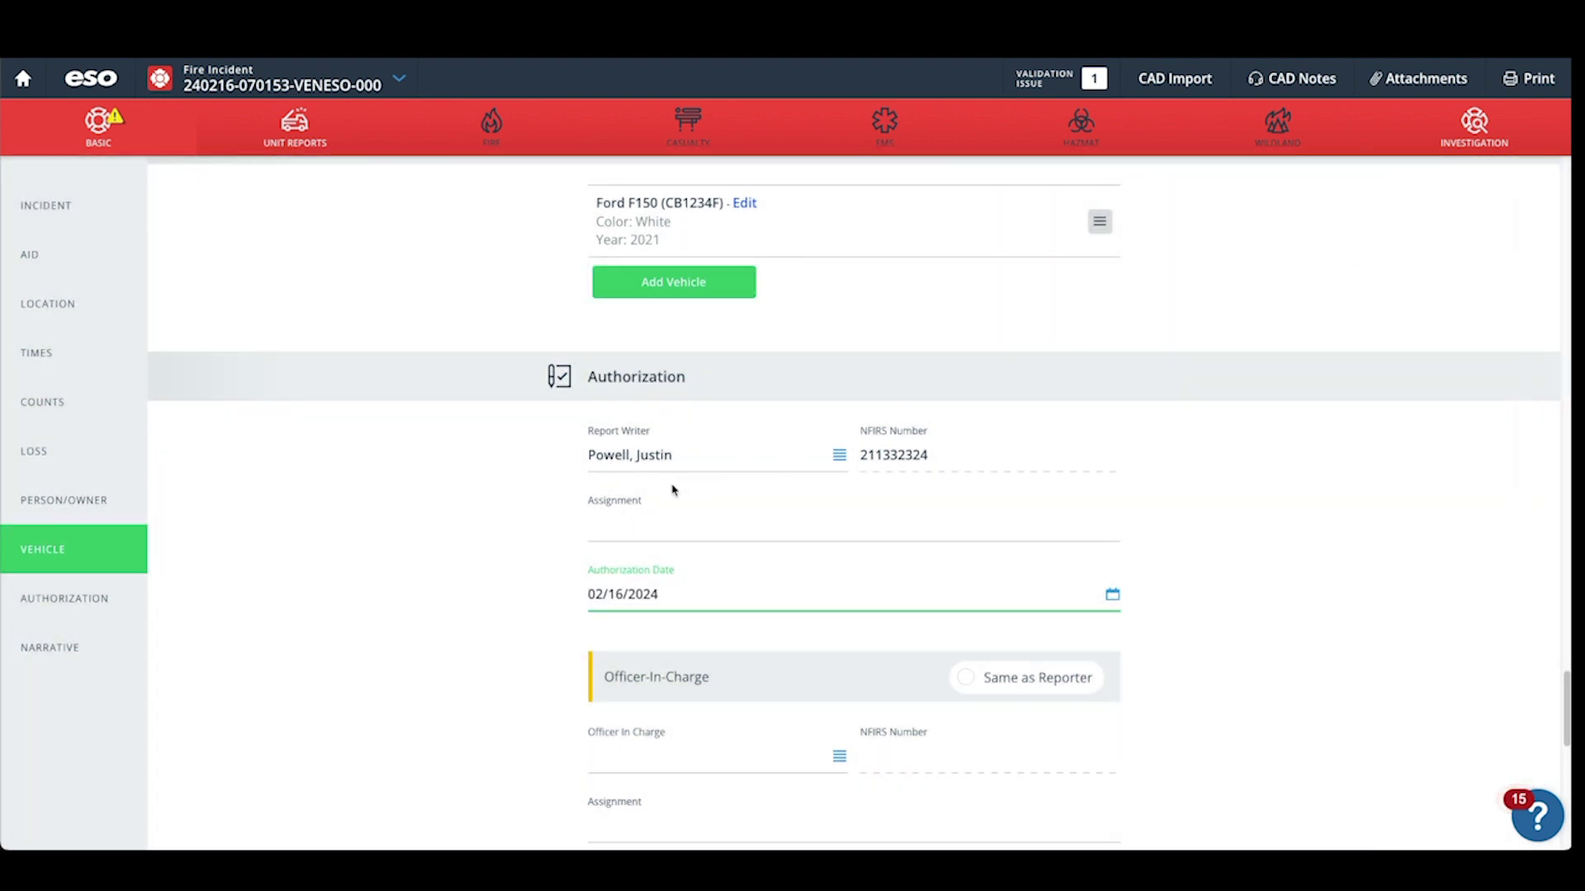
pyautogui.scroll(-1, 673, 488)
pyautogui.click(967, 520)
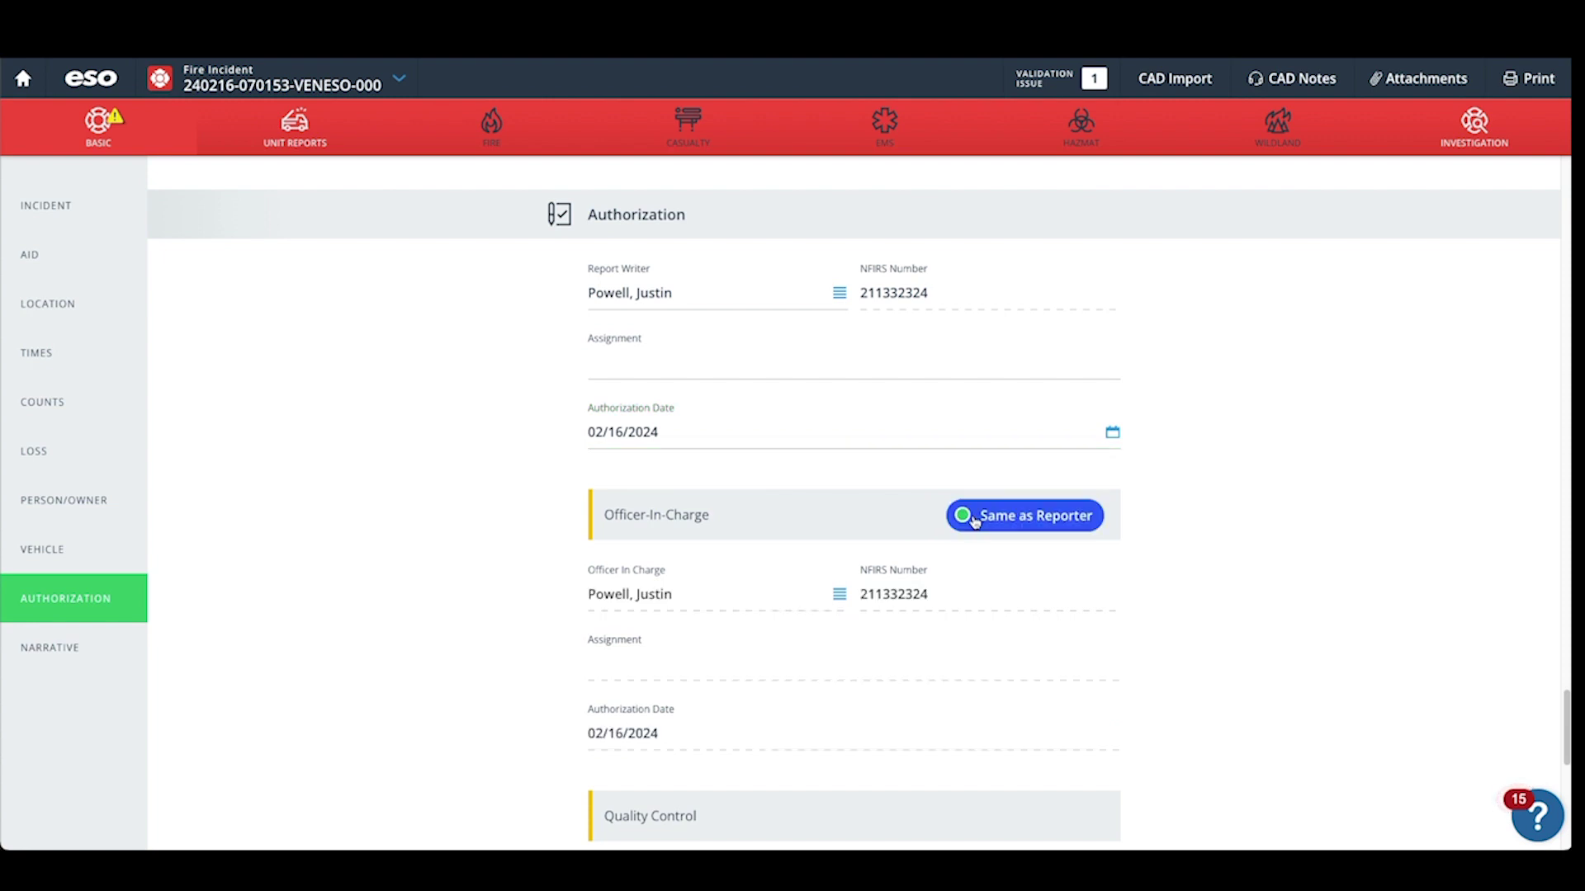
pyautogui.scroll(-3, 733, 614)
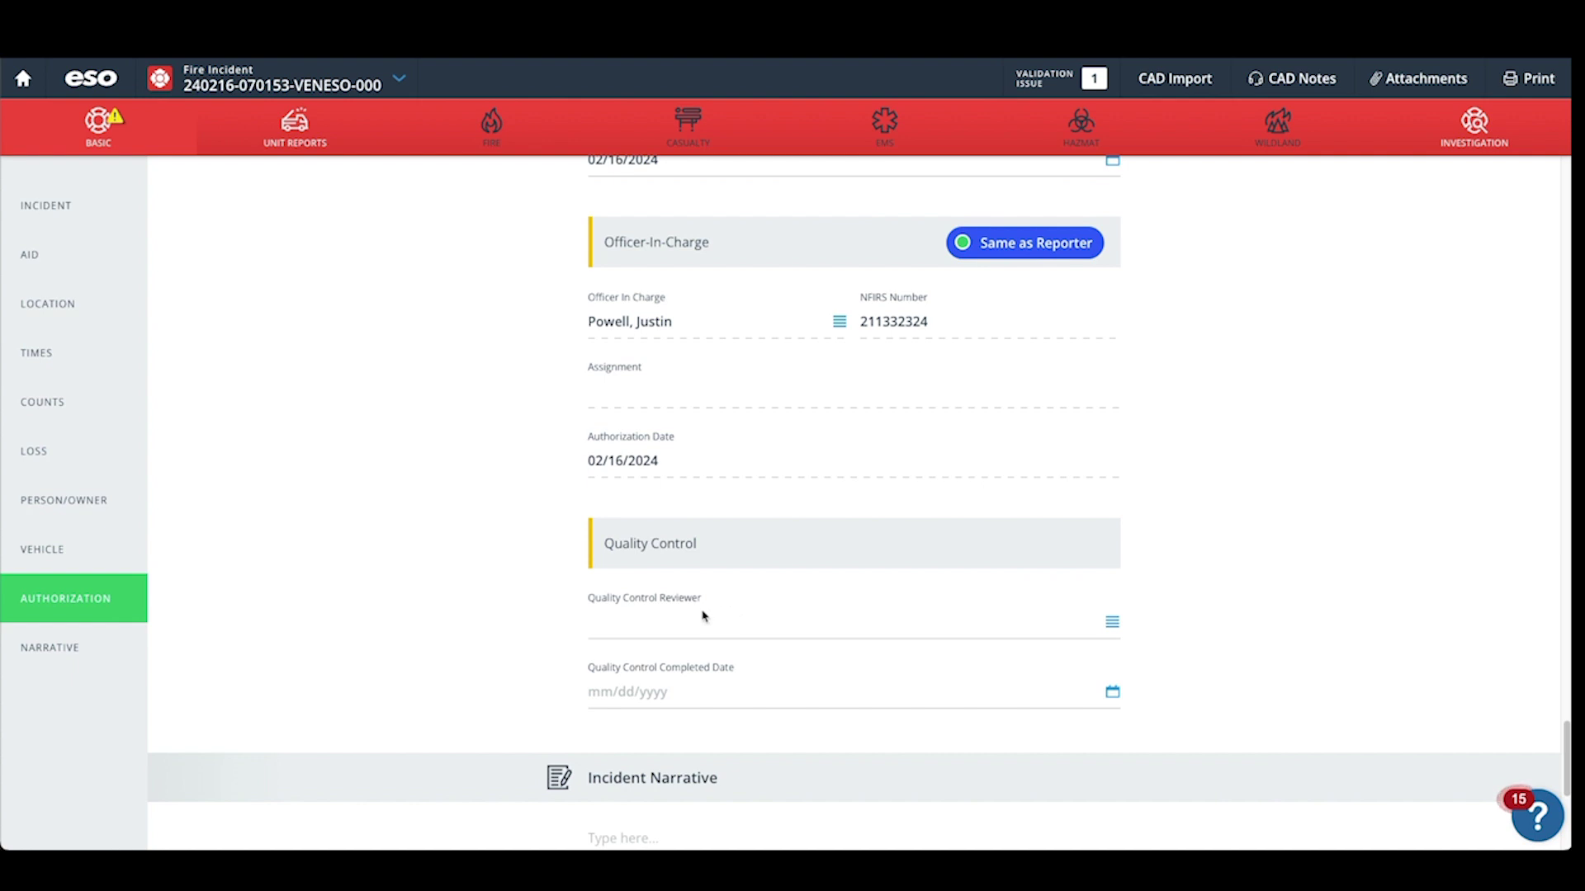
# Assign the report writer as Quality Control Reviewer by searching their surname.
pyautogui.scroll(-1, 647, 624)
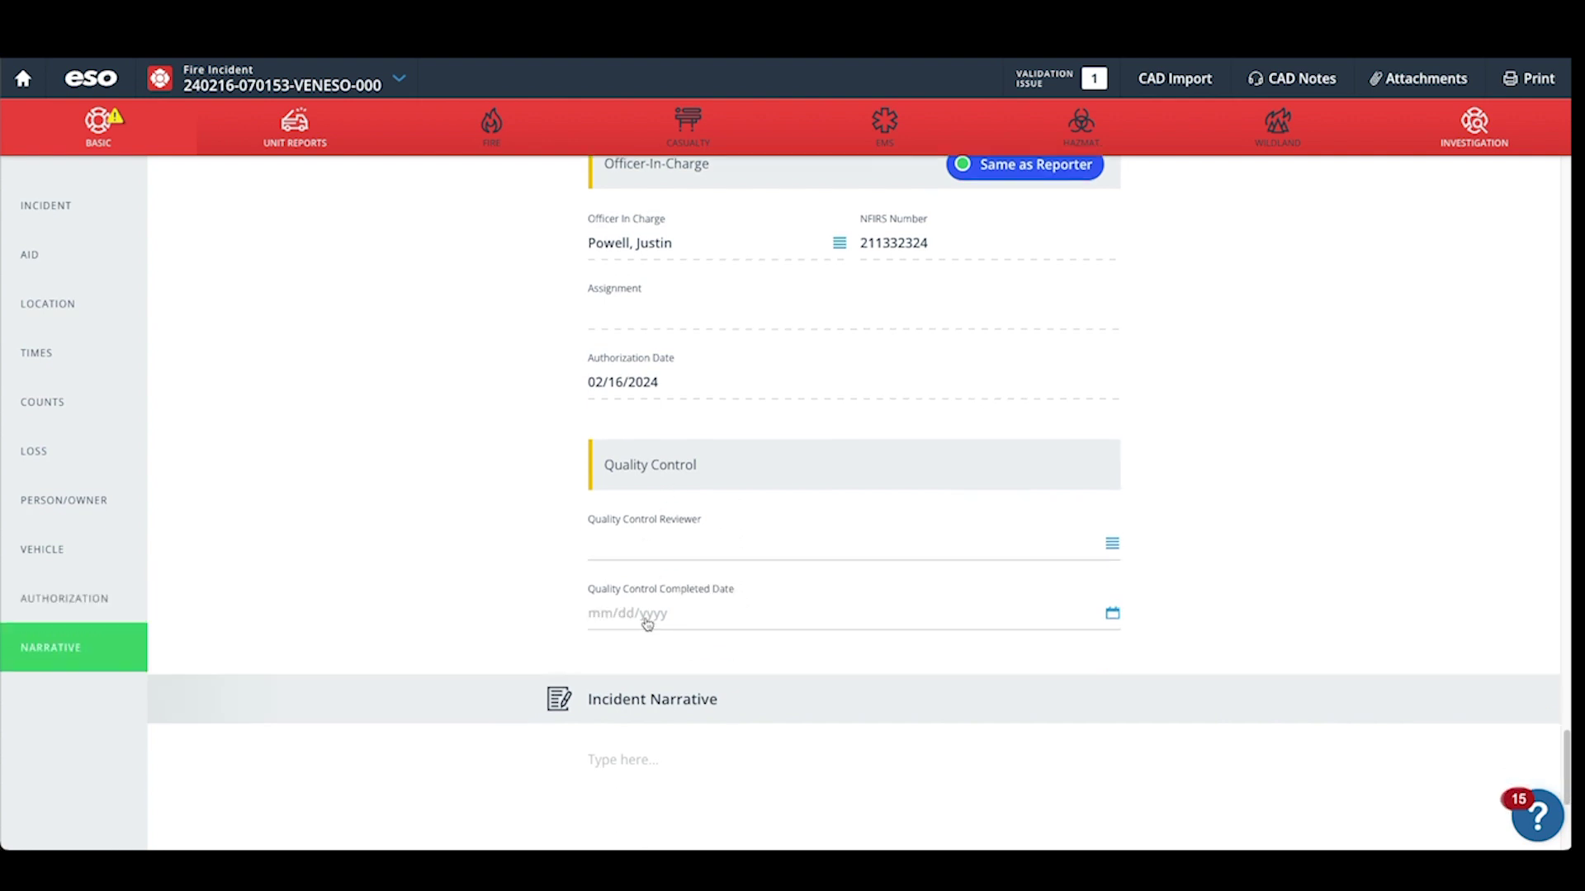
pyautogui.click(1112, 543)
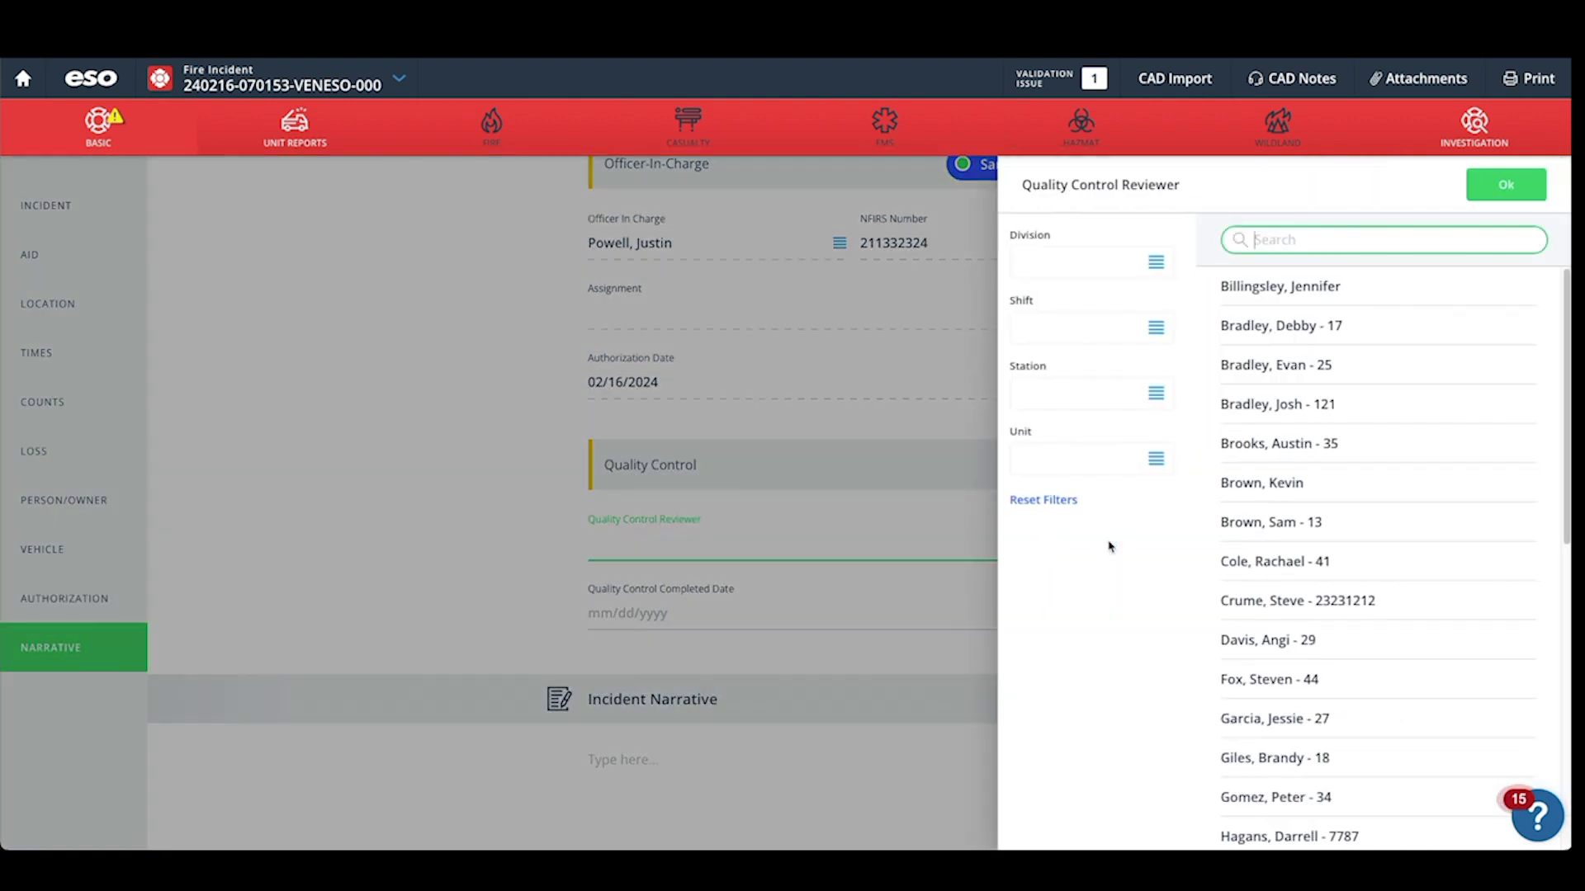
pyautogui.write('Powell')
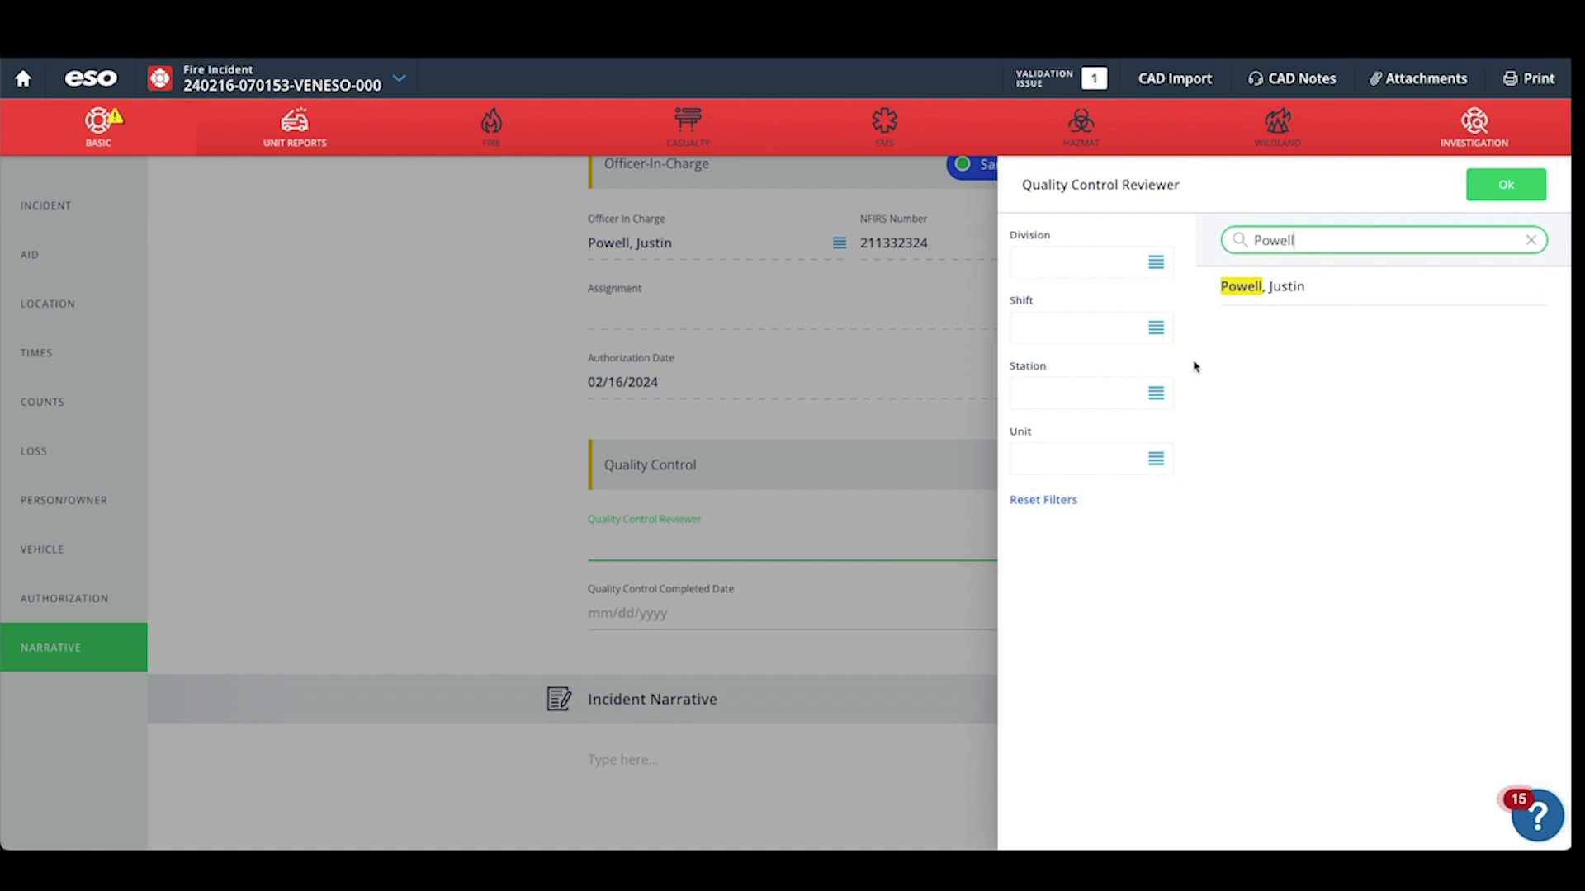
pyautogui.click(1246, 293)
# Set the Quality Control completed date to 02/16/2024.
pyautogui.click(1113, 614)
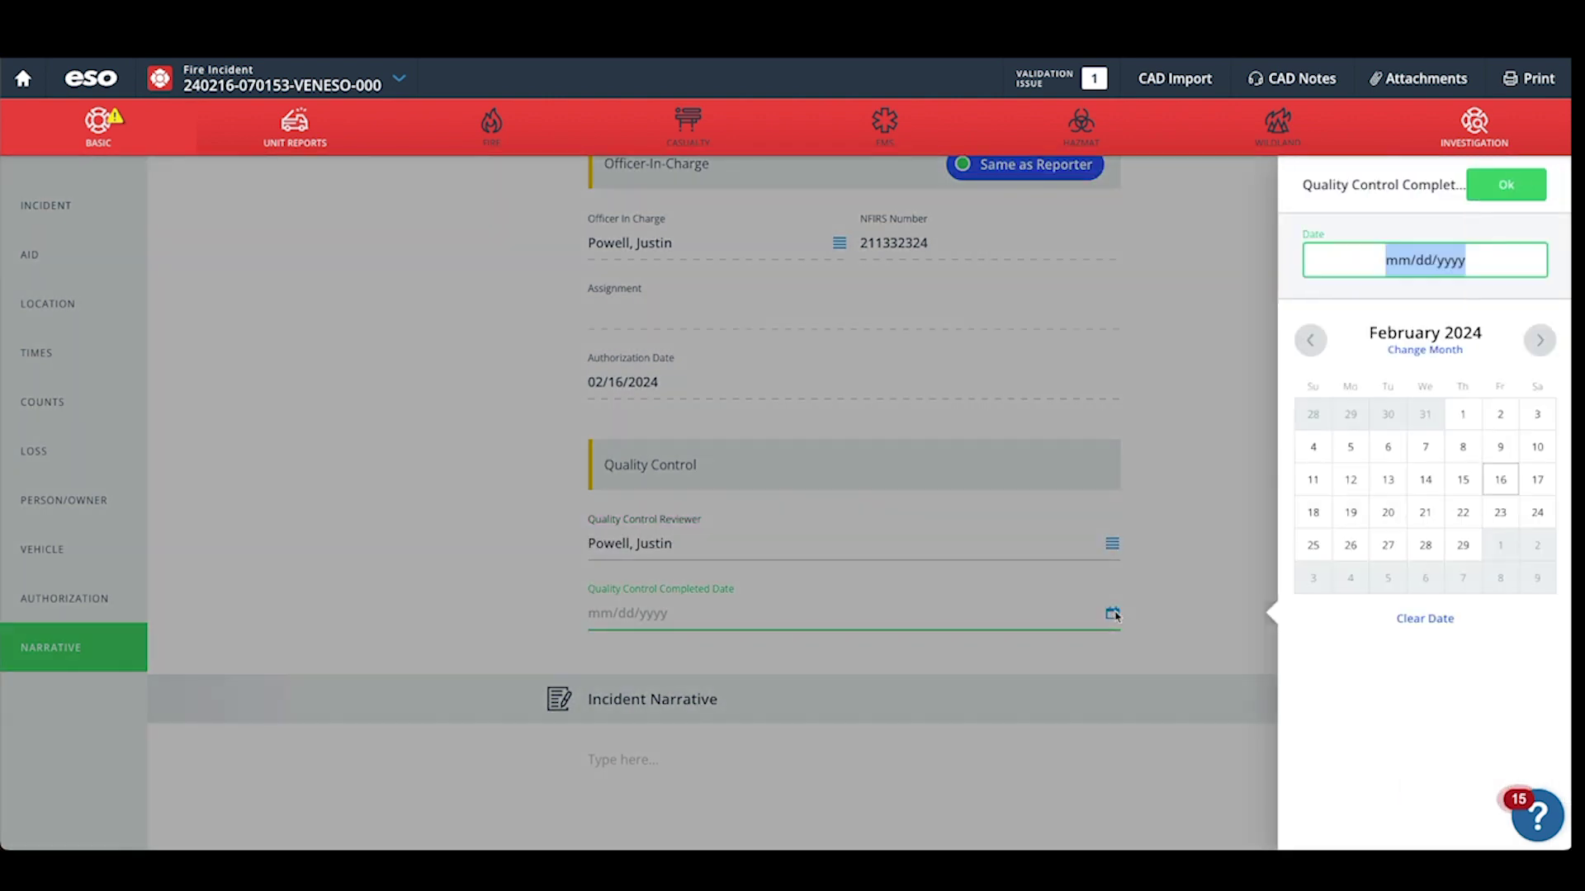
pyautogui.click(1499, 479)
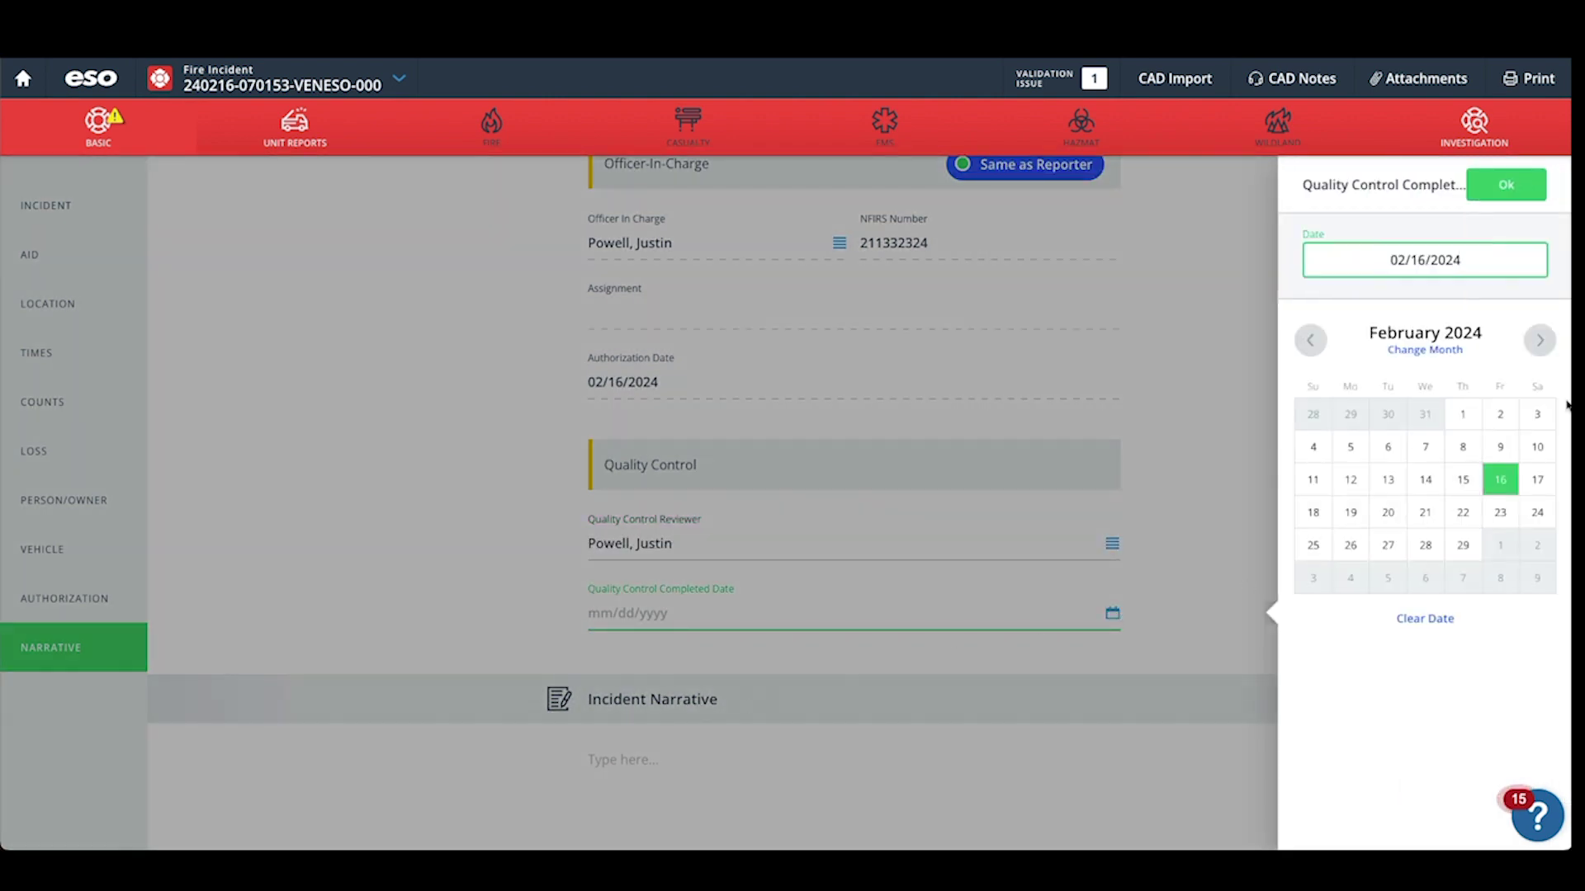
pyautogui.click(1506, 185)
pyautogui.scroll(-2, 632, 743)
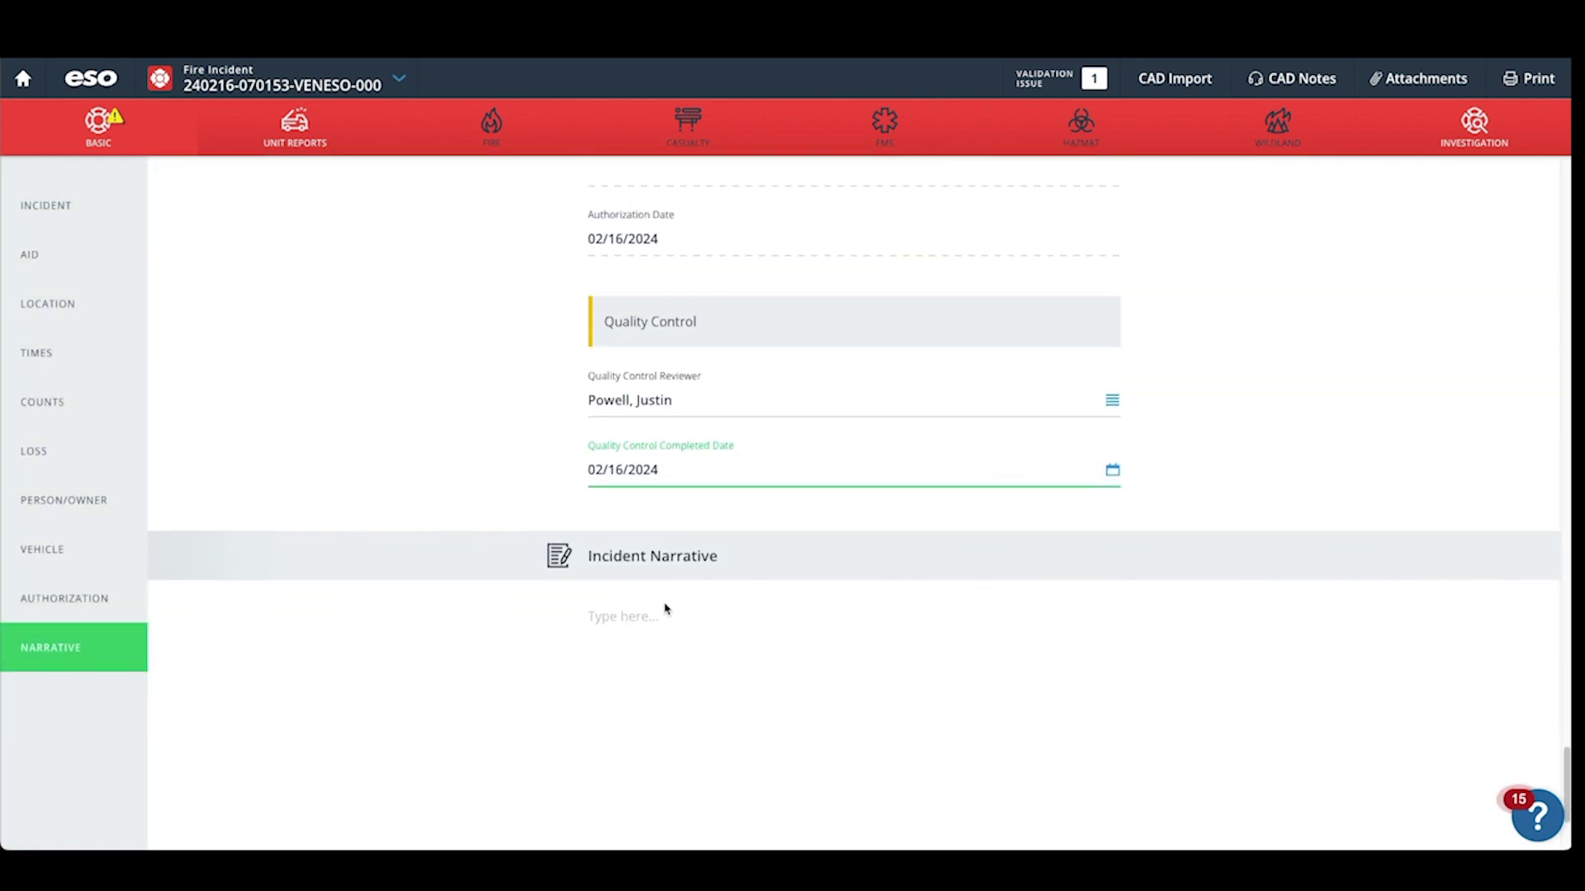
pyautogui.click(665, 609)
pyautogui.scroll(-2, 668, 629)
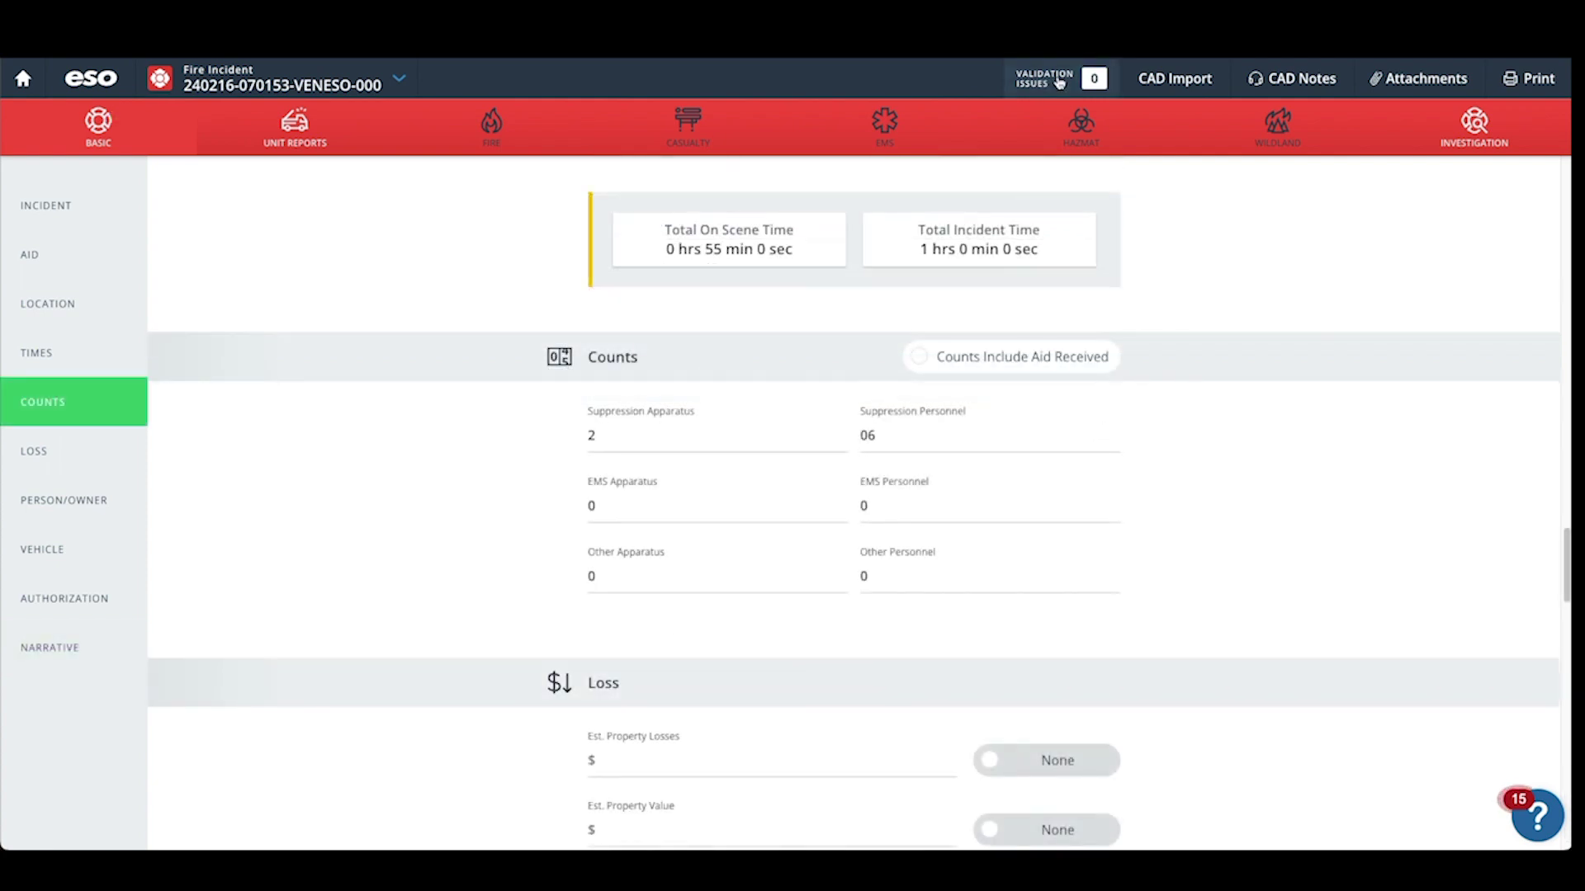
# Confirm validation shows no issues and lock the incident.
pyautogui.click(1059, 82)
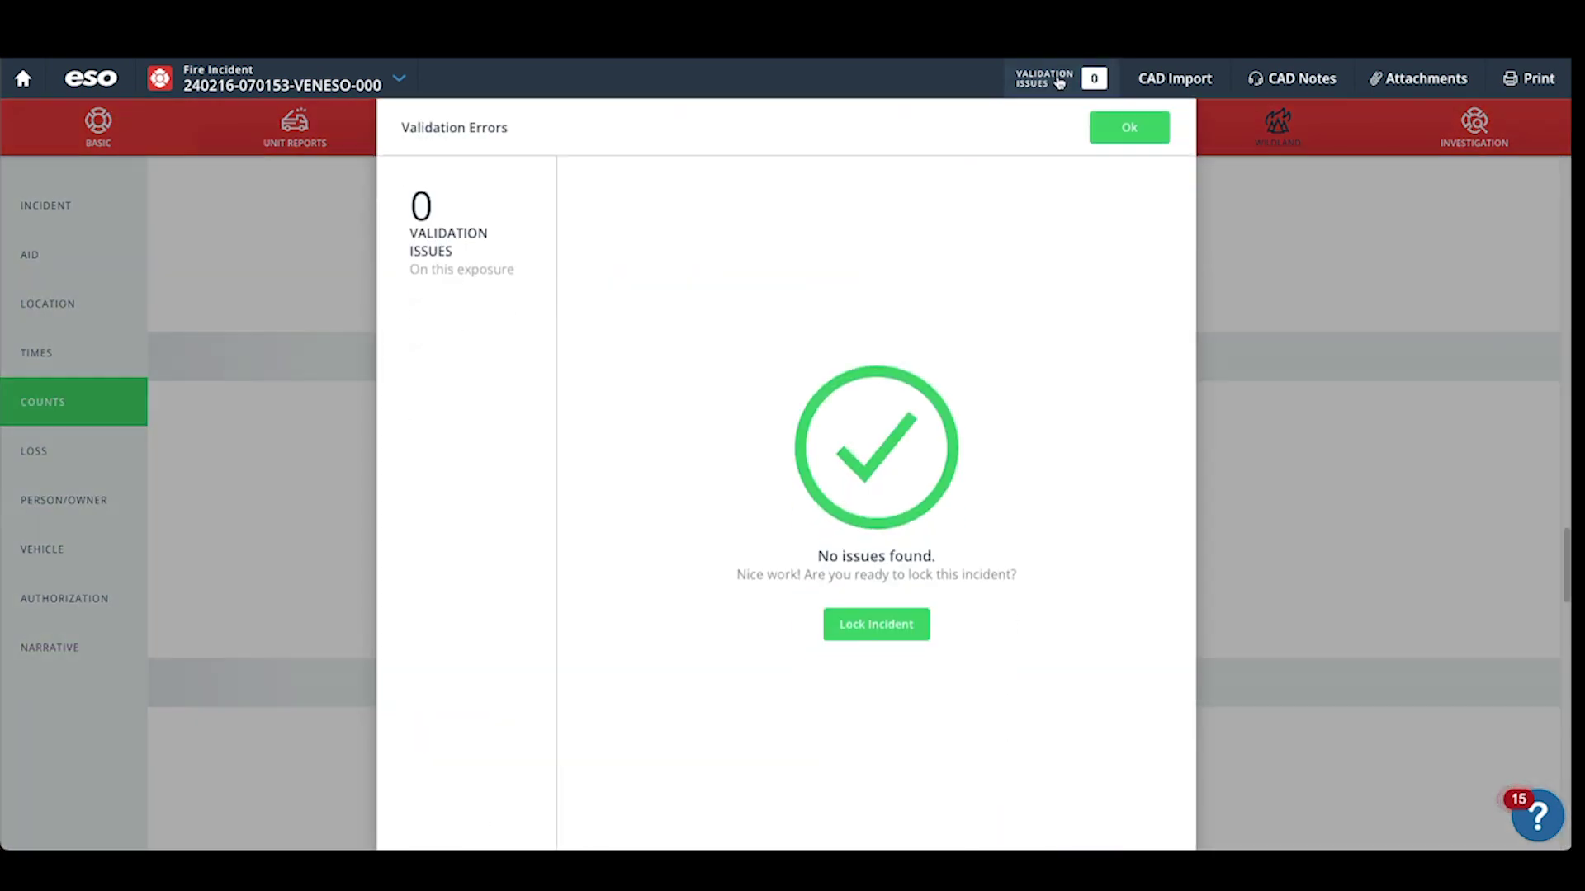
pyautogui.click(877, 627)
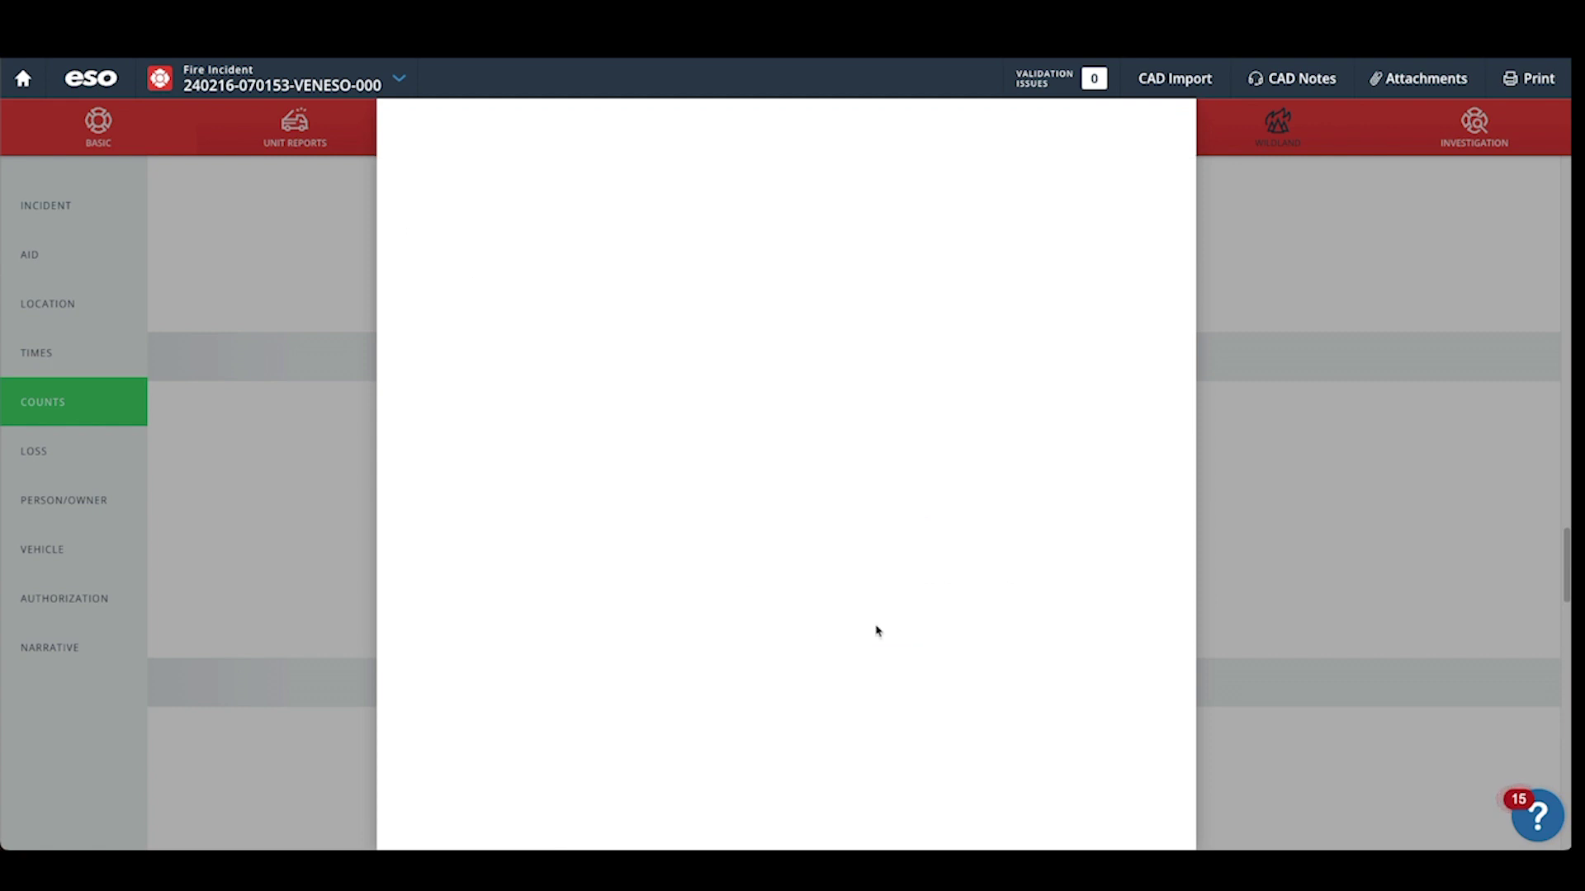